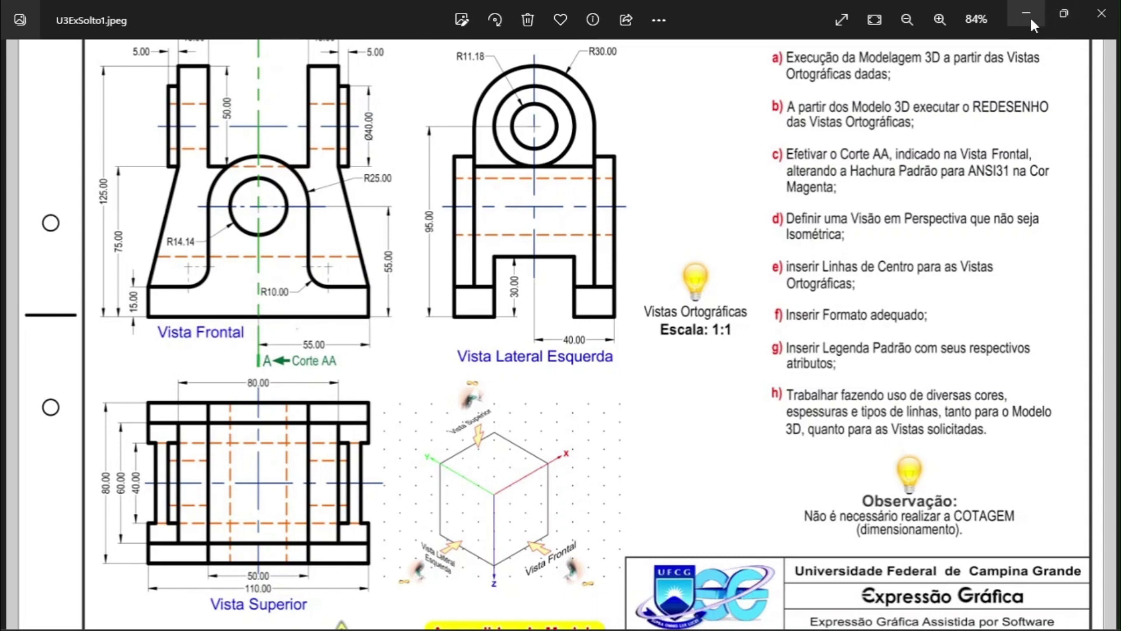
# Switch from the reference image to Desenho1.dwg and start a solid box with its first corner at 0,0
pyautogui.click(1027, 14)
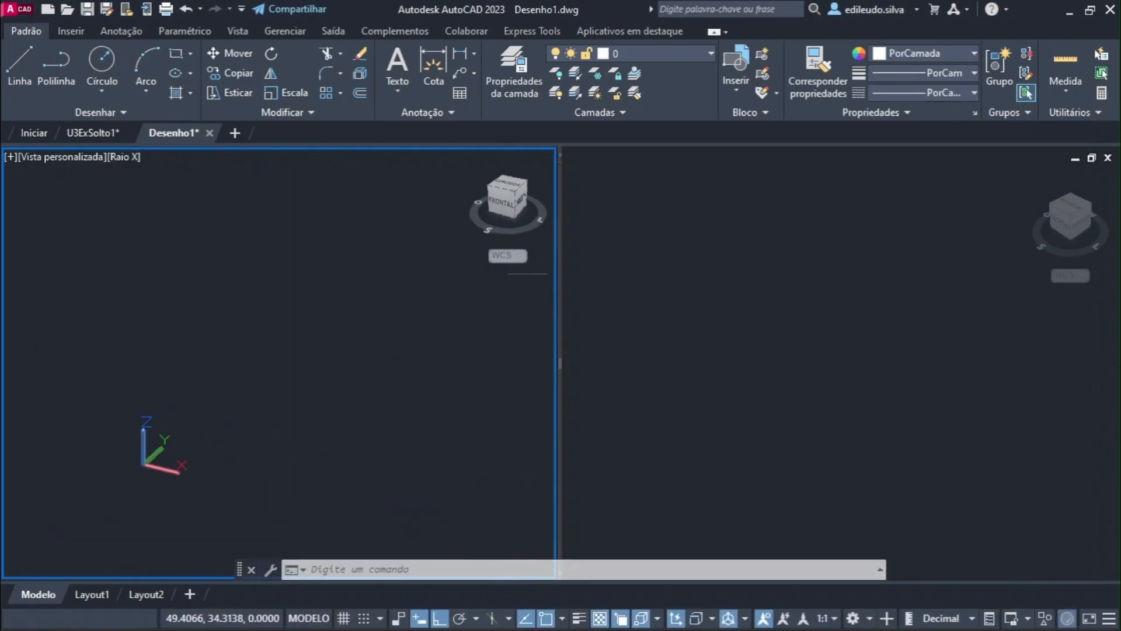
pyautogui.moveTo(225, 465); pyautogui.dragTo(223, 434, button='middle')
pyautogui.write('caixa')
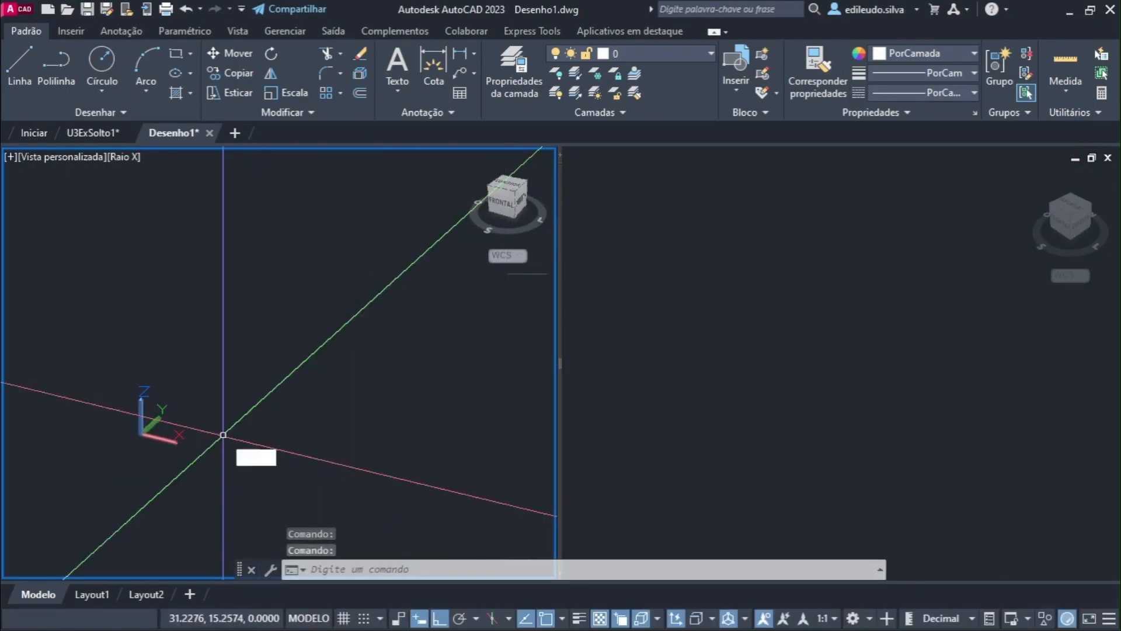
pyautogui.press('Return')
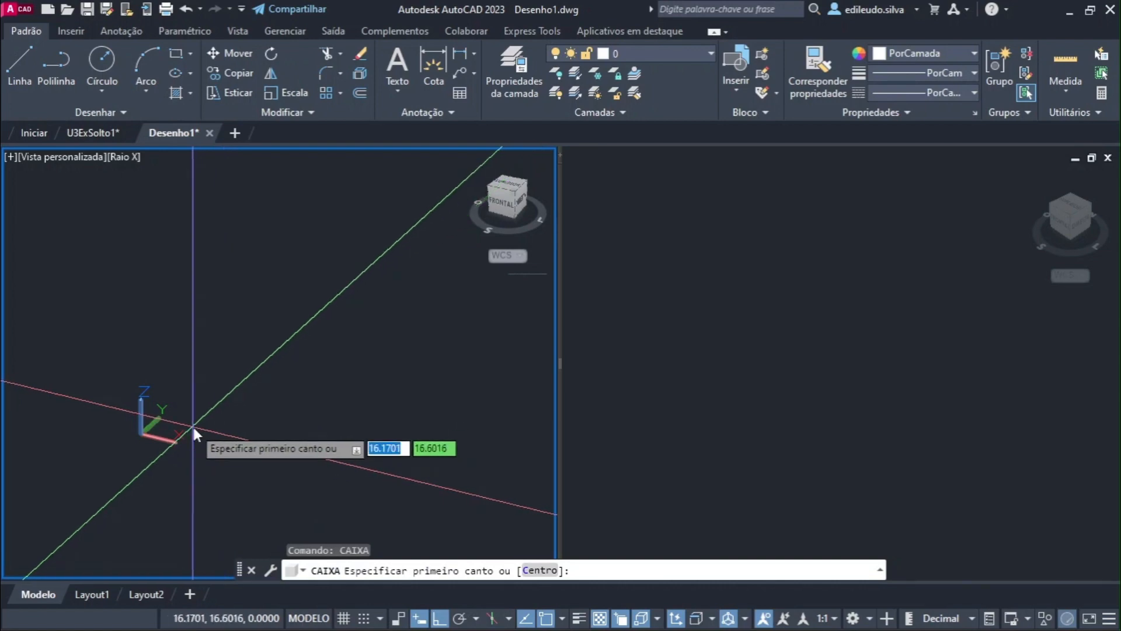
pyautogui.write('0,0')
pyautogui.press('Return')
# Check the overall dimensions in the U3ExSolto1.jpeg drawing and complete the box with a 110 by 80 base and height 125
pyautogui.hotkey('alt', 'Tab')
pyautogui.hotkey('alt', 'Tab')
pyautogui.hotkey('alt', 'Tab')
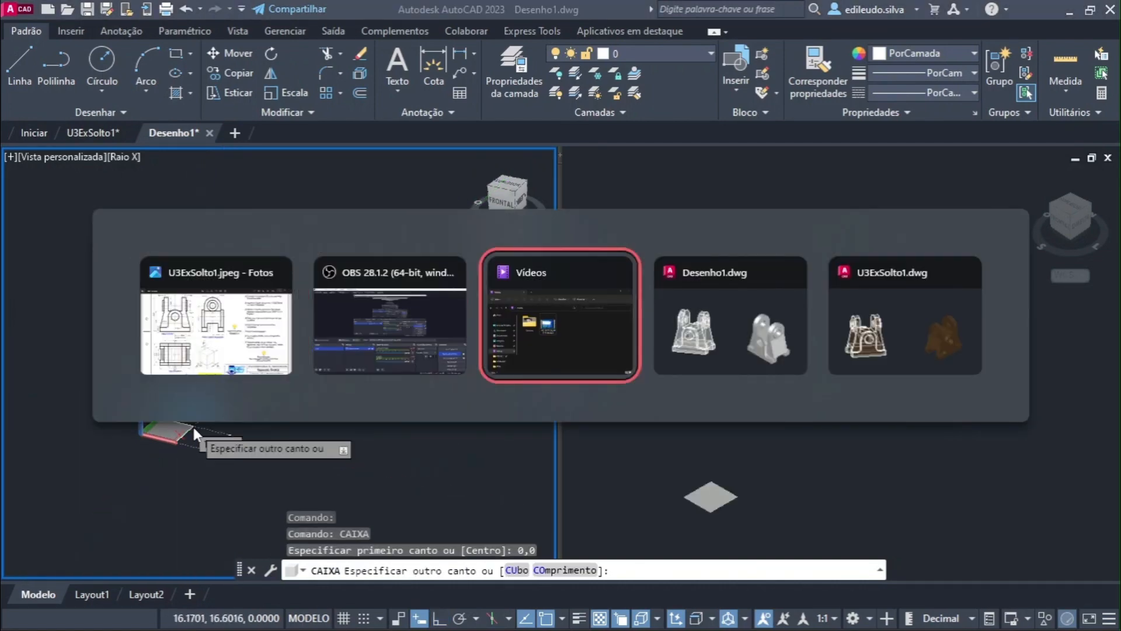
pyautogui.hotkey('alt', 'Tab')
pyautogui.hotkey('alt', 'Tab')
pyautogui.hotkey('alt', 'Tab')
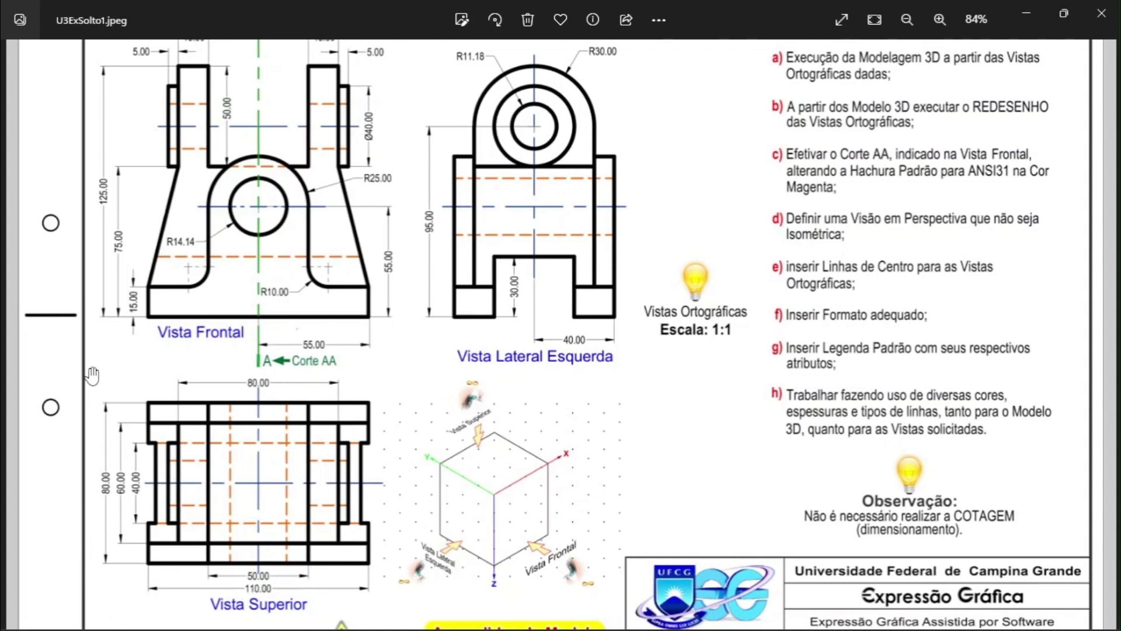
pyautogui.click(1027, 13)
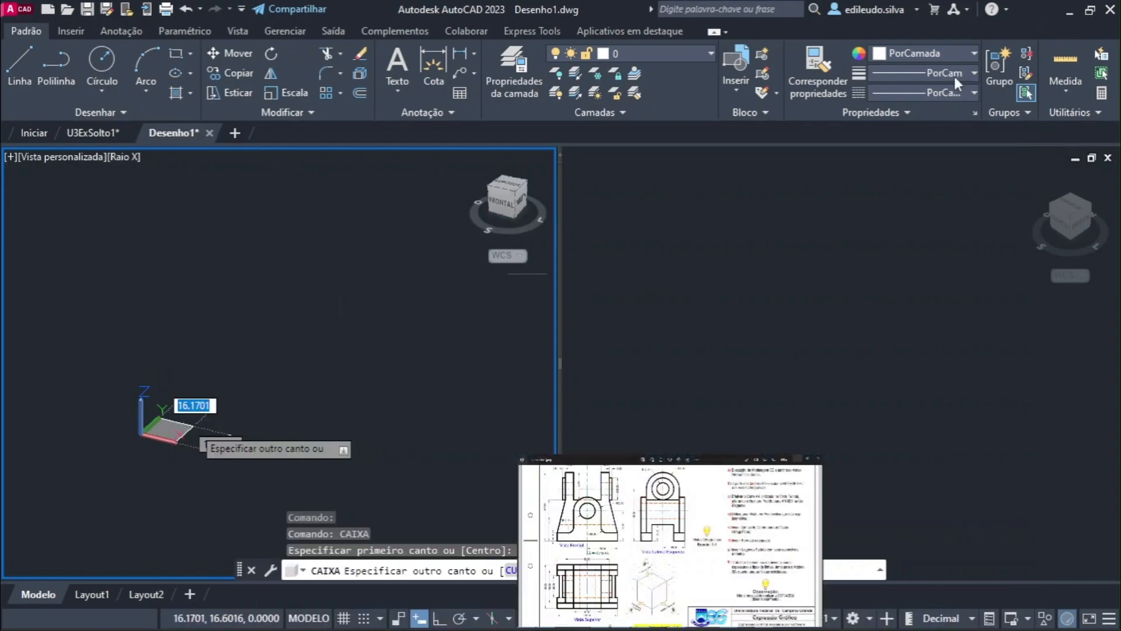
pyautogui.write('110')
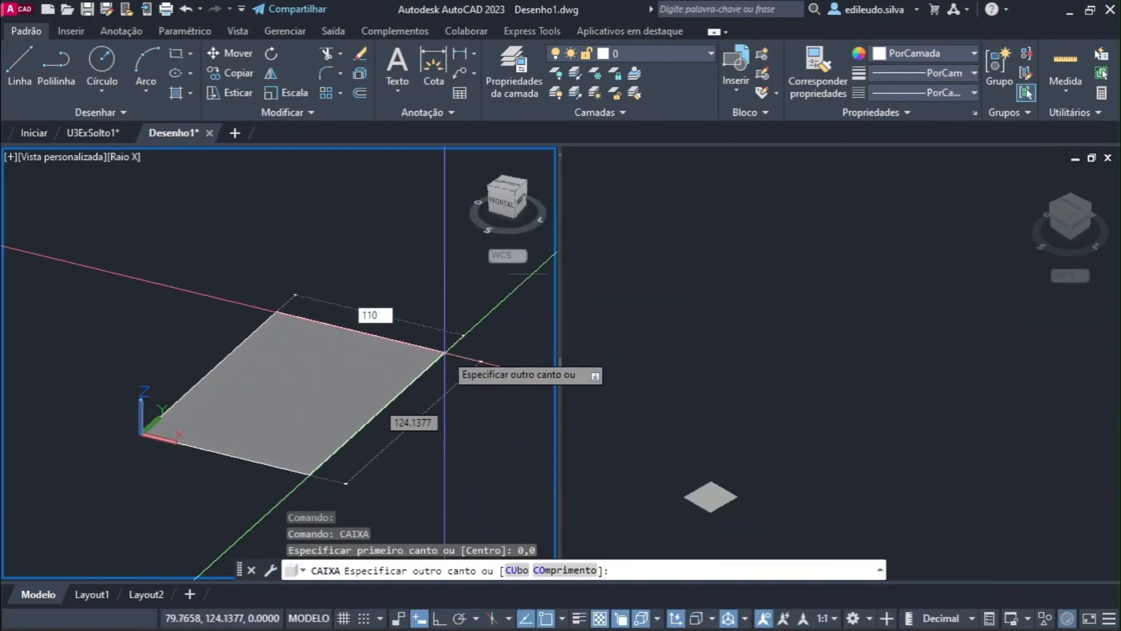
pyautogui.press('Tab')
pyautogui.write('80')
pyautogui.press('Return')
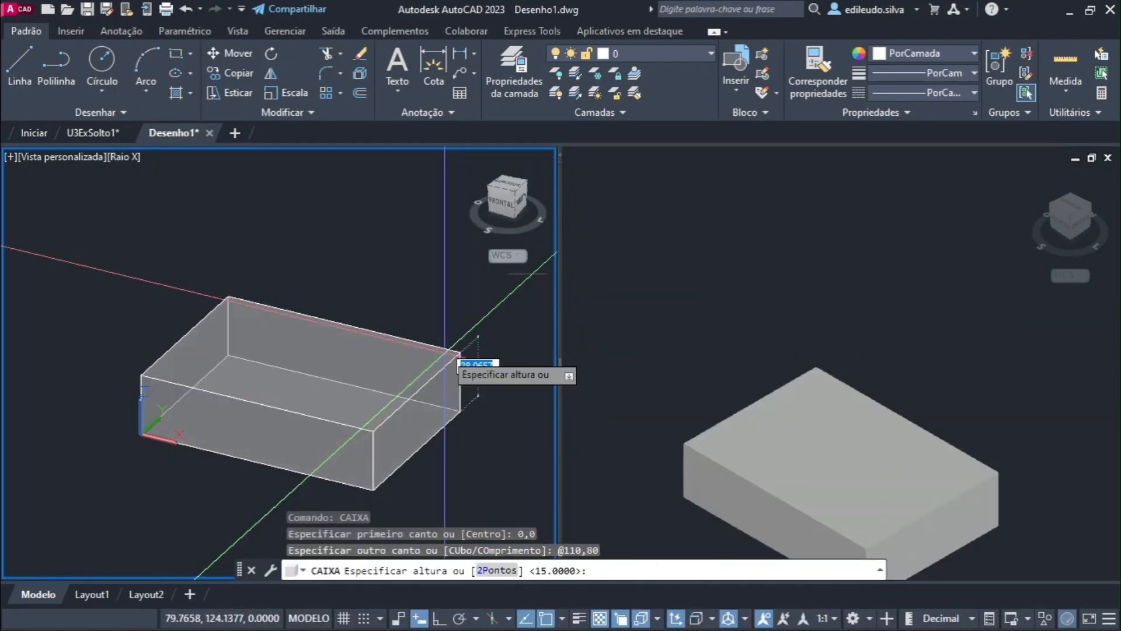
pyautogui.write('125')
pyautogui.press('Return')
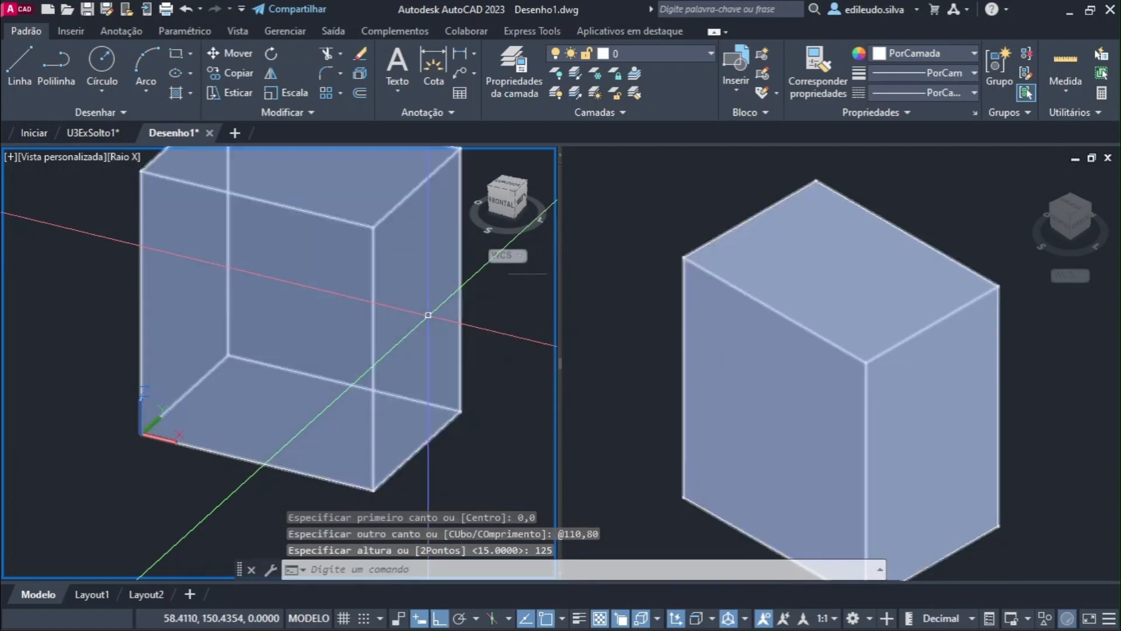
# Following the reference side view, create a 40 by 30 box, 110 deep, through the block from the back lower corner of its left-side face
pyautogui.keyDown('shift'); pyautogui.moveTo(428, 315); pyautogui.dragTo(474, 273, button='middle'); pyautogui.keyUp('shift')
pyautogui.moveTo(388, 317); pyautogui.dragTo(306, 416, button='middle')
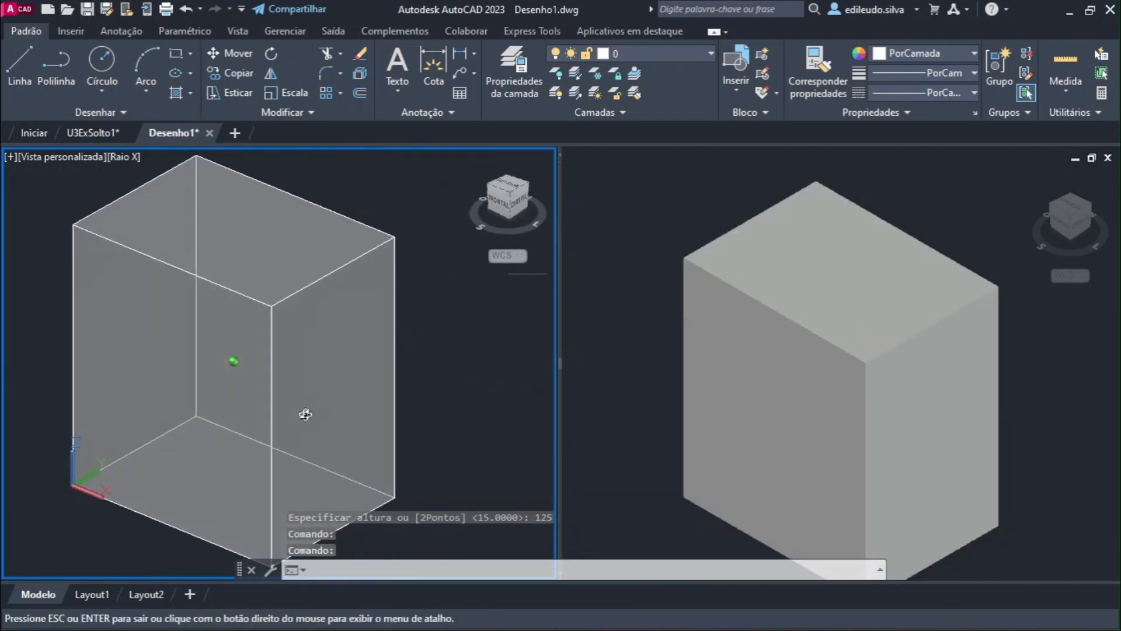
pyautogui.moveTo(417, 417); pyautogui.dragTo(510, 409, button='middle')
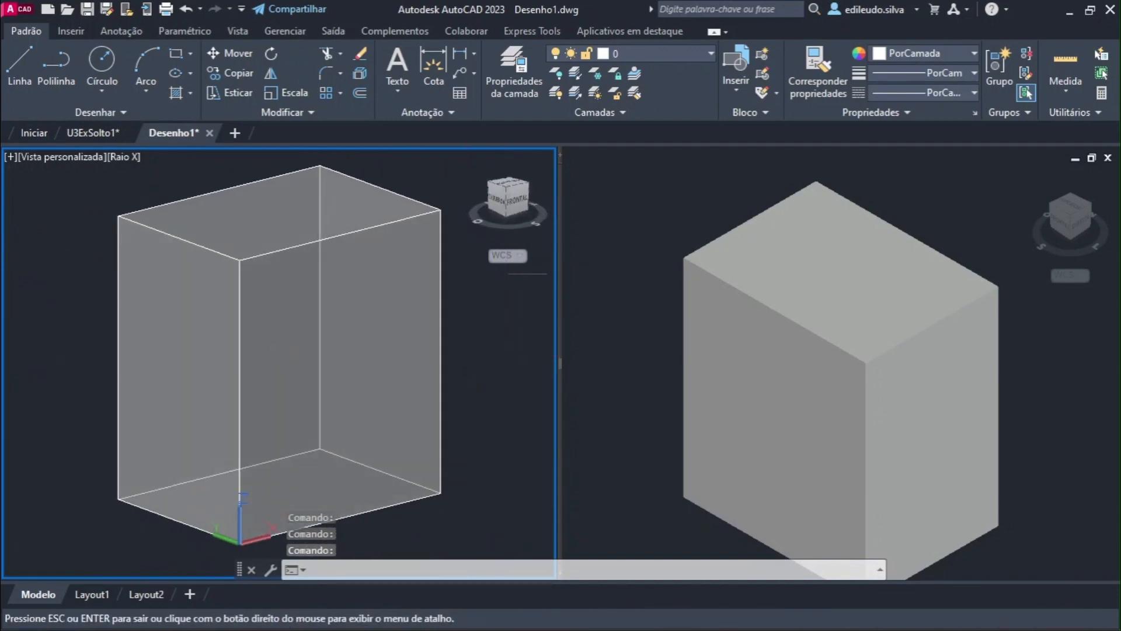
pyautogui.click(732, 614)
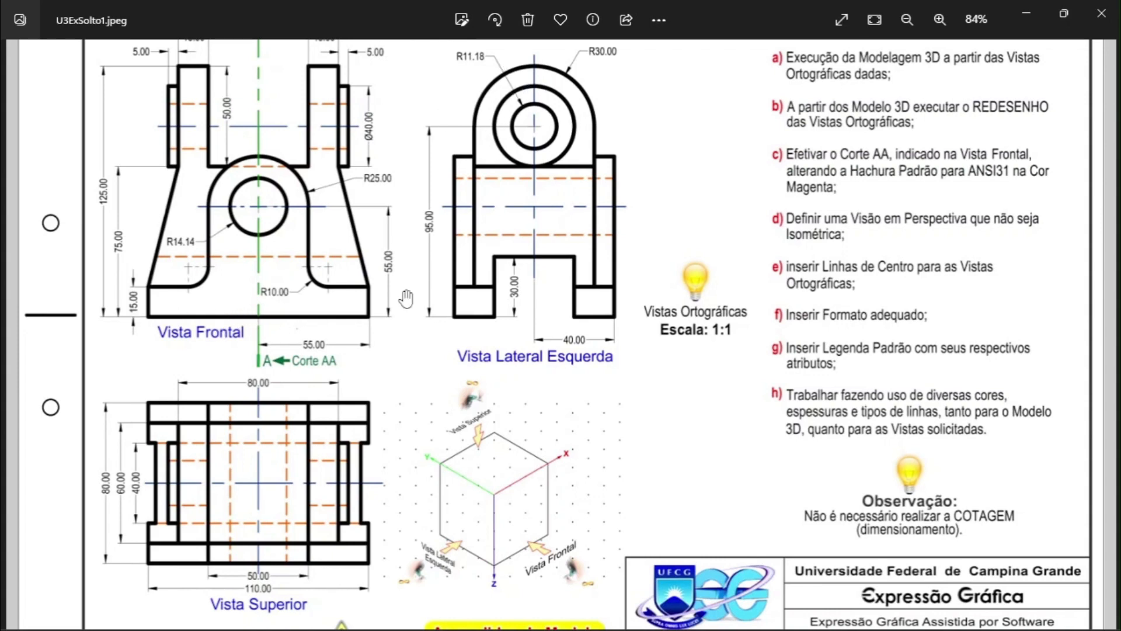
pyautogui.click(1021, 8)
pyautogui.write('b')
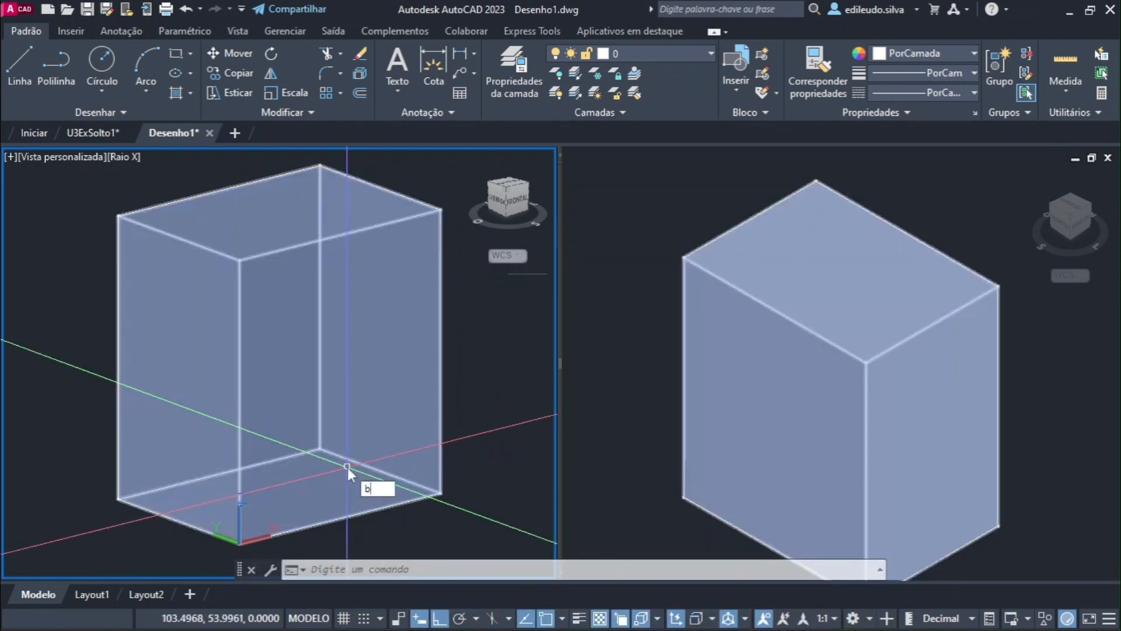
pyautogui.press('BackSpace')
pyautogui.write('X')
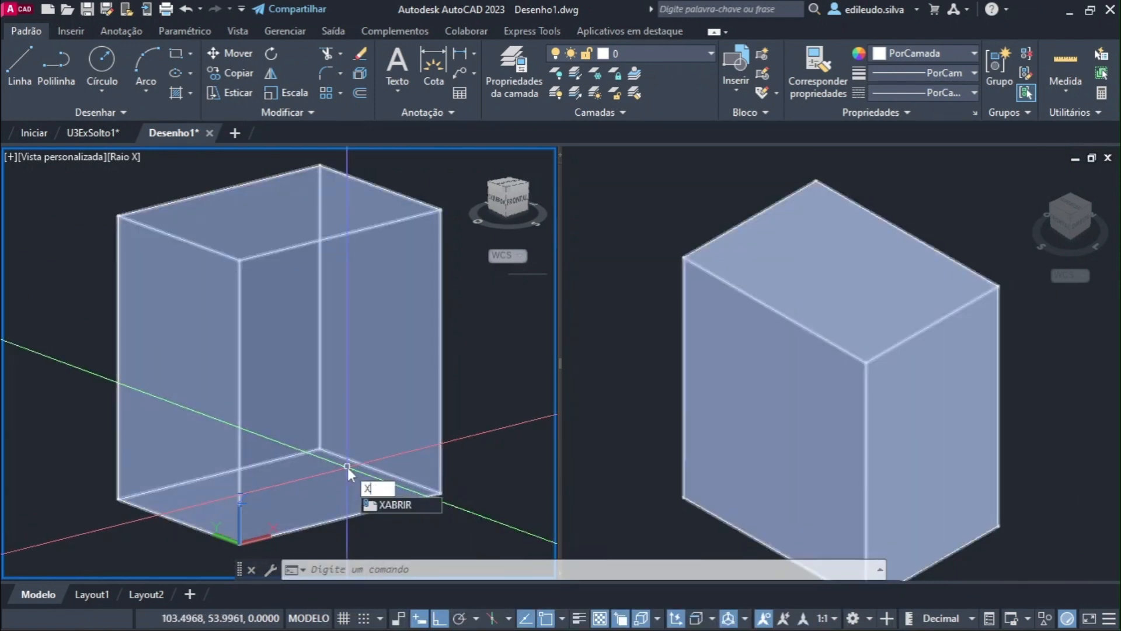
pyautogui.press('BackSpace')
pyautogui.write('CAIXA')
pyautogui.press('Return')
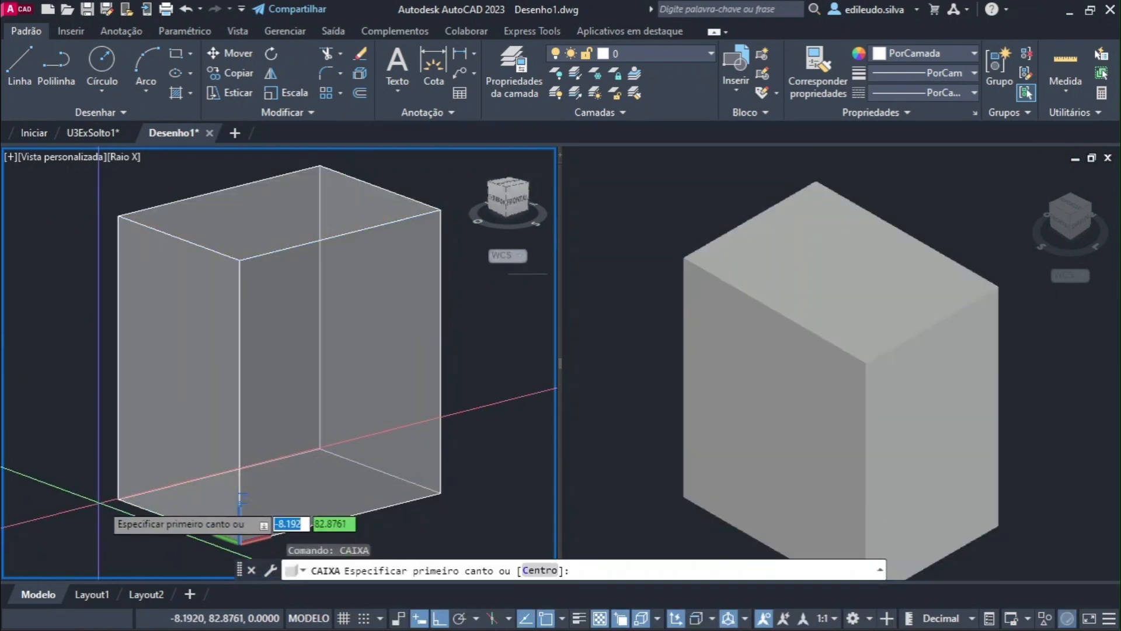
pyautogui.click(118, 500)
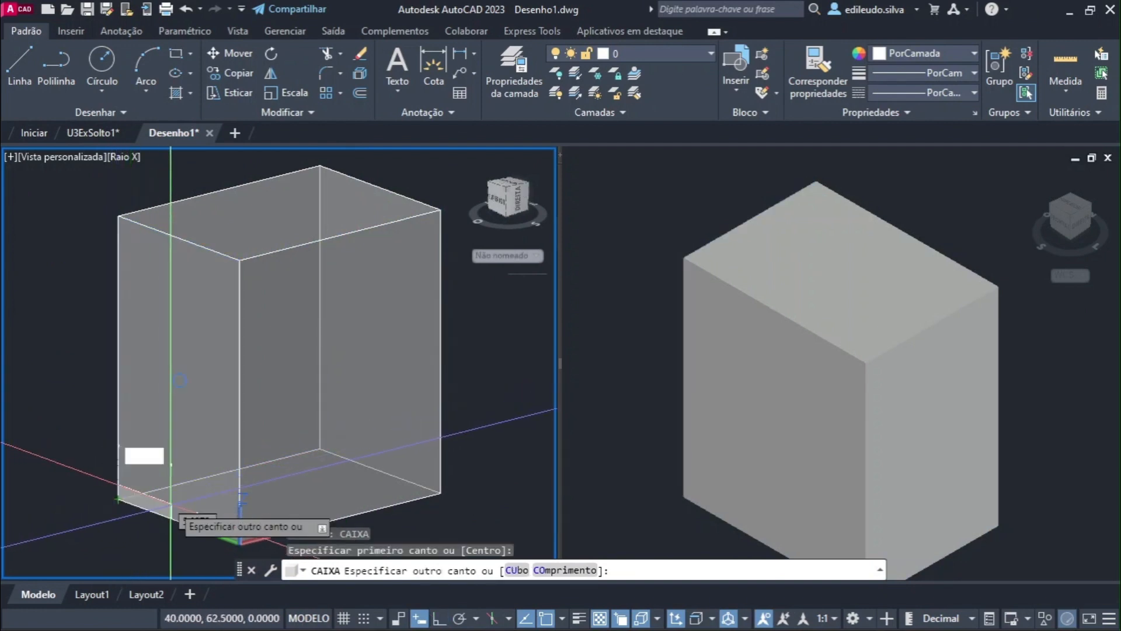
pyautogui.write('@40,30')
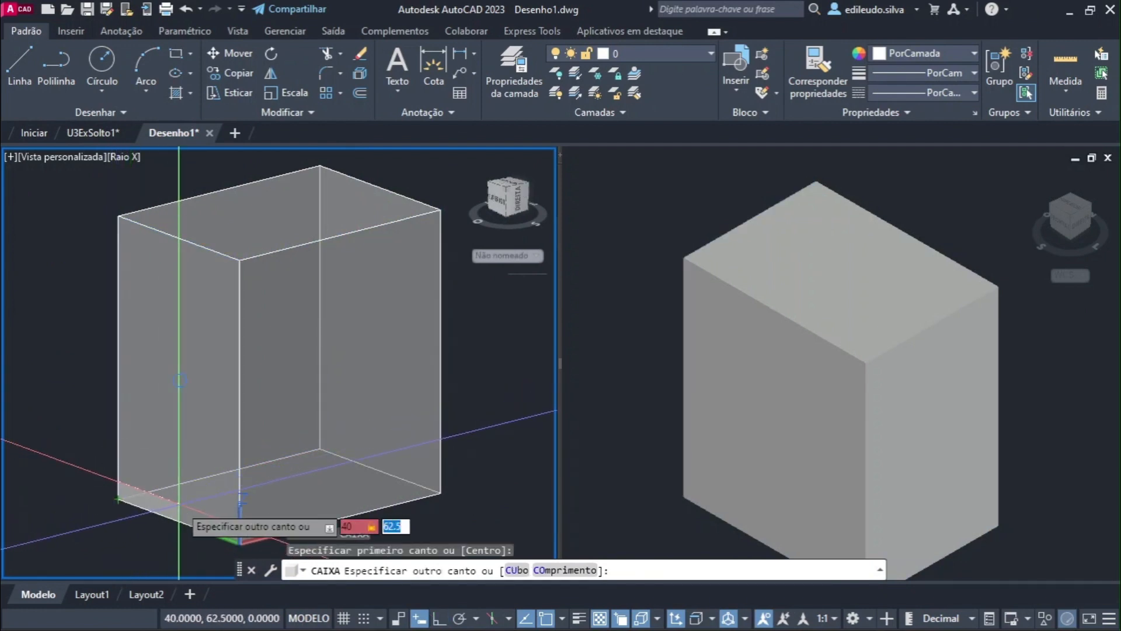
pyautogui.press('Return')
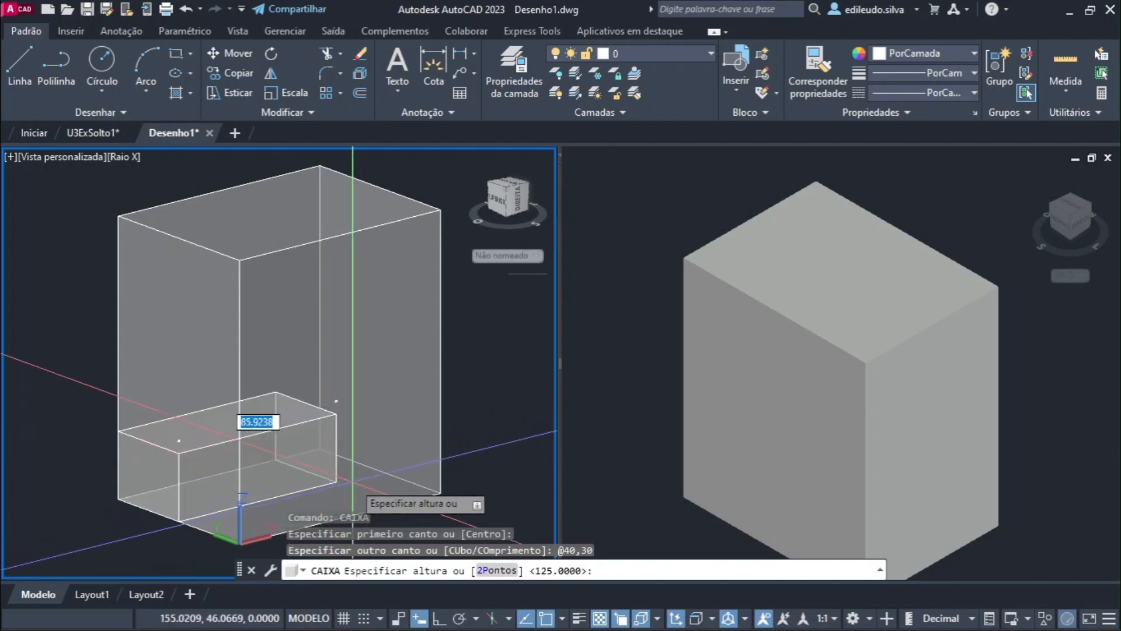
pyautogui.write('110')
pyautogui.press('Return')
# Move the small box from the midpoint of its lower front edge to the midpoint of the block's lower edge
pyautogui.keyDown('shift'); pyautogui.moveTo(355, 487); pyautogui.dragTo(444, 428, button='middle'); pyautogui.keyUp('shift')
pyautogui.click(268, 450)
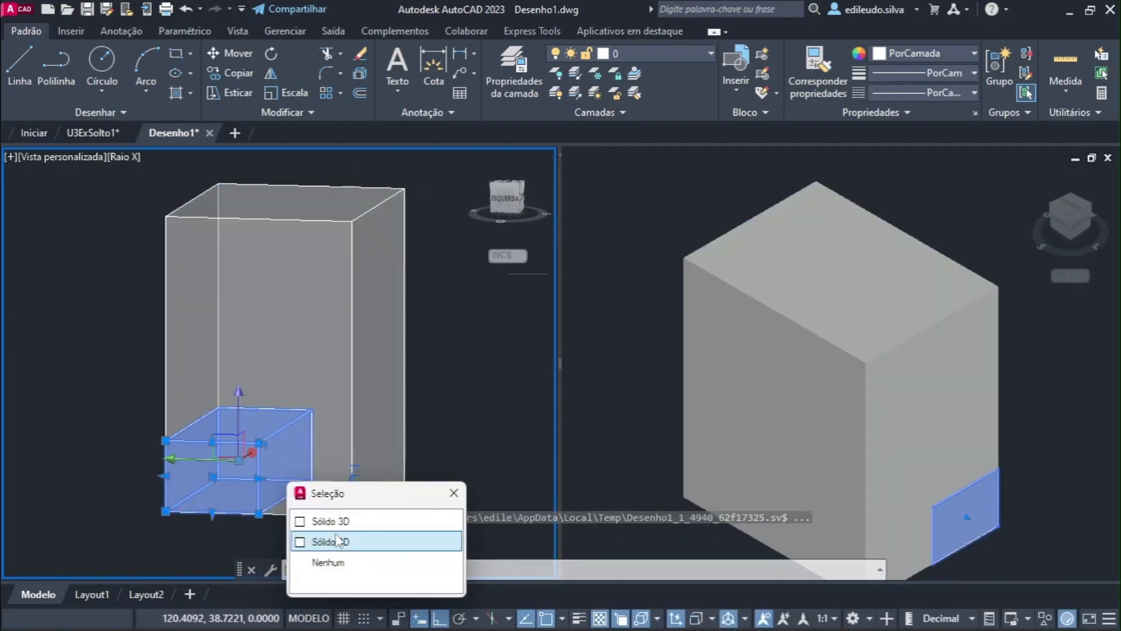
pyautogui.click(325, 536)
pyautogui.write('m')
pyautogui.press('Return')
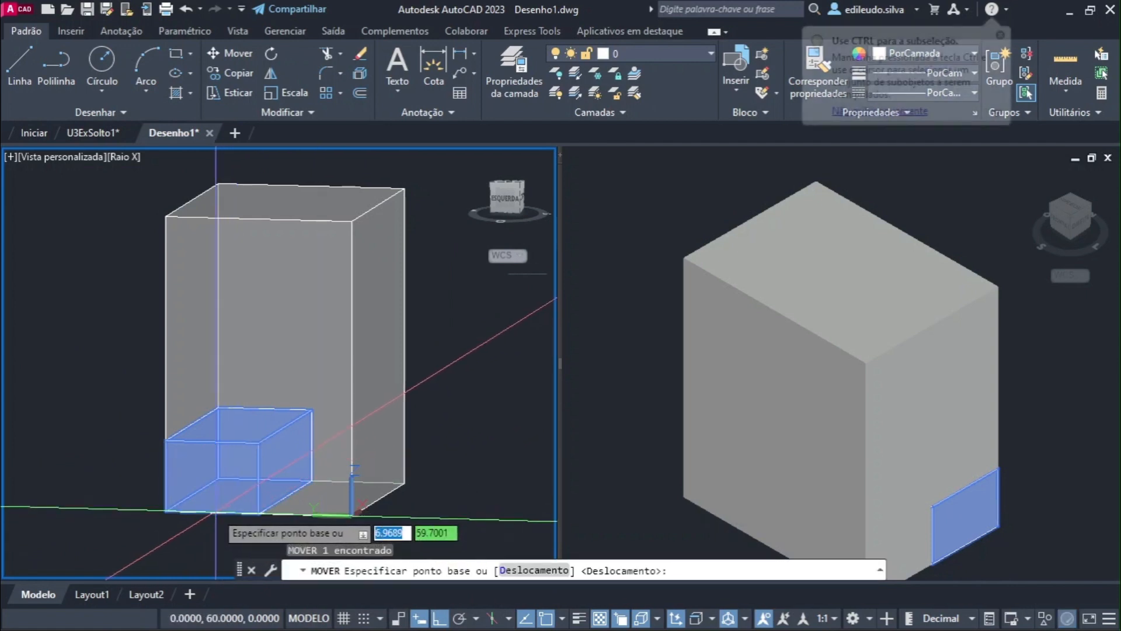
pyautogui.click(227, 509)
pyautogui.write('de')
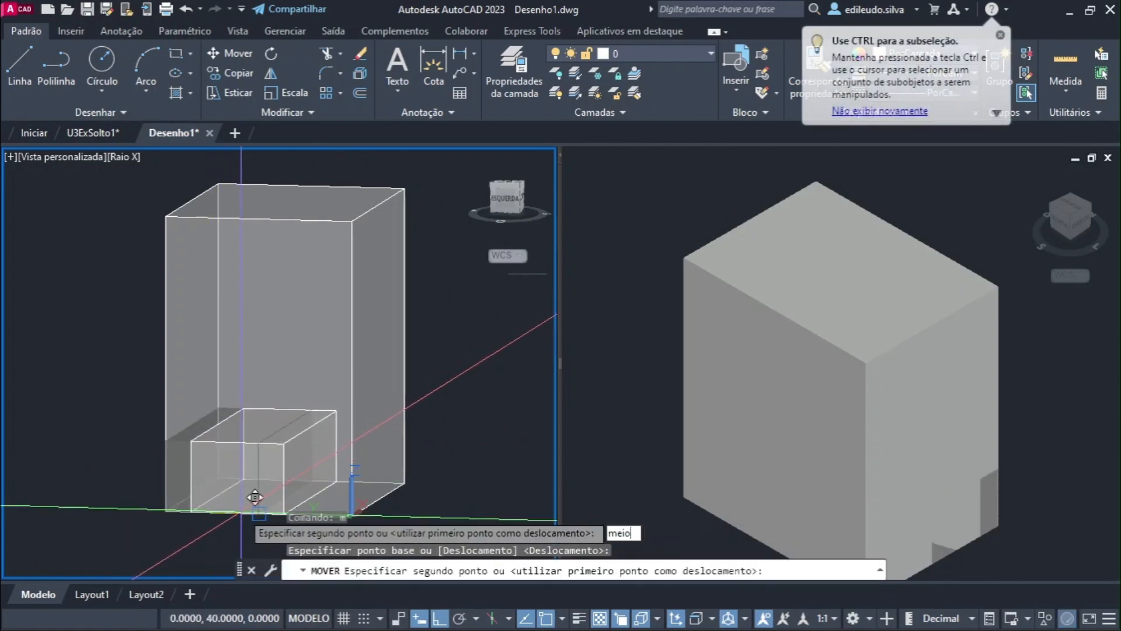
pyautogui.click(256, 512)
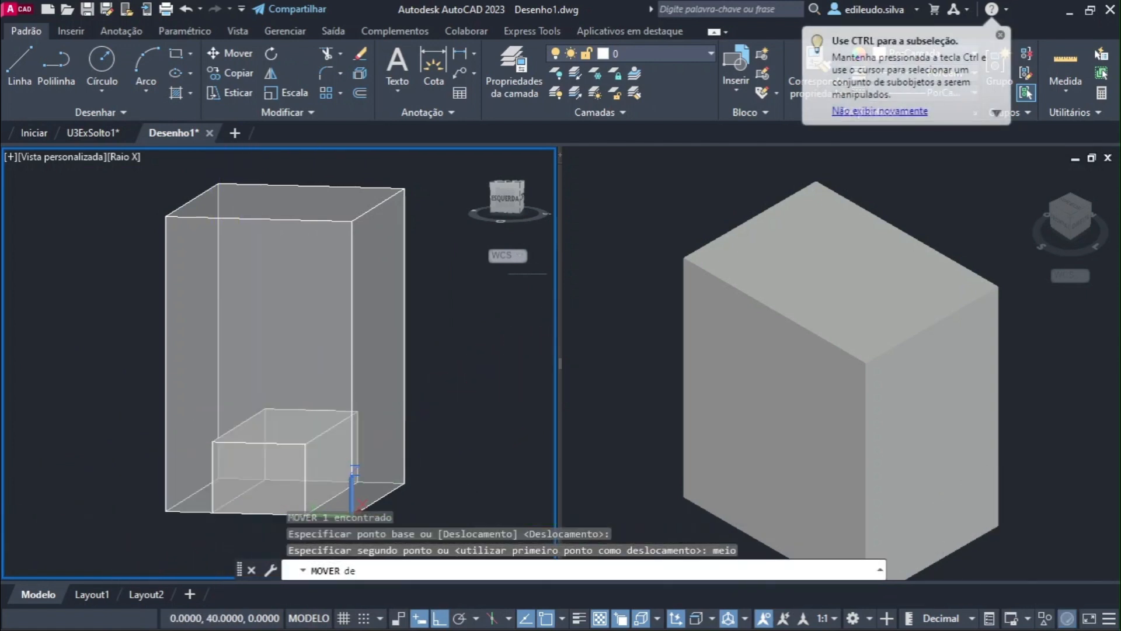
# Subtract the centred small box from the large block to cut the bottom channel
pyautogui.click(387, 451)
pyautogui.write('SUBTRAIR')
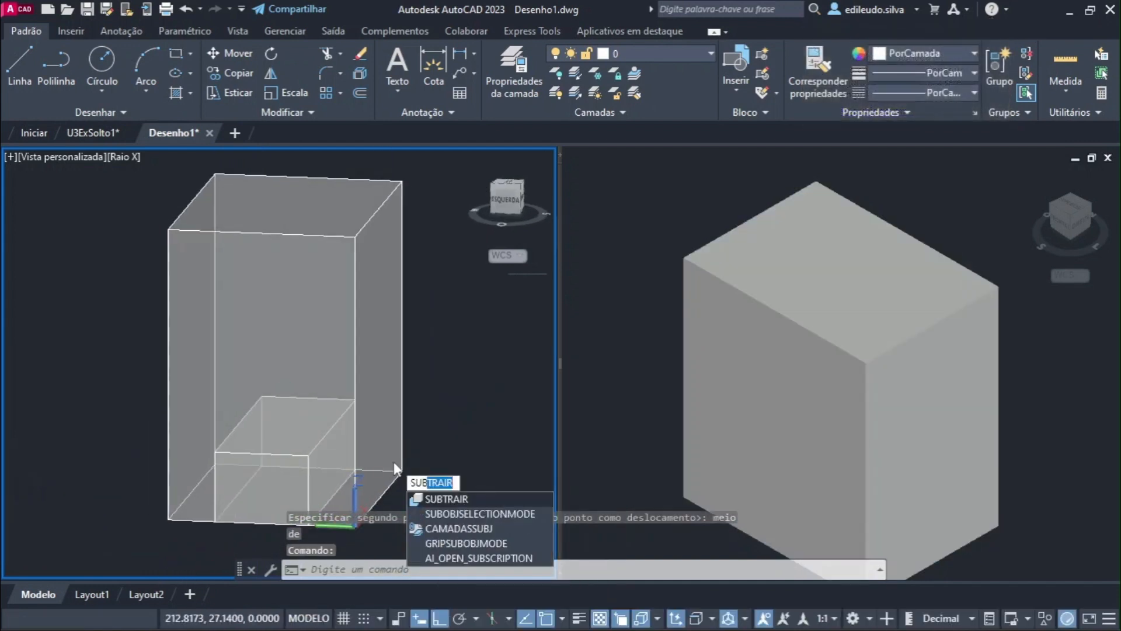
pyautogui.press('Return')
pyautogui.click(369, 342)
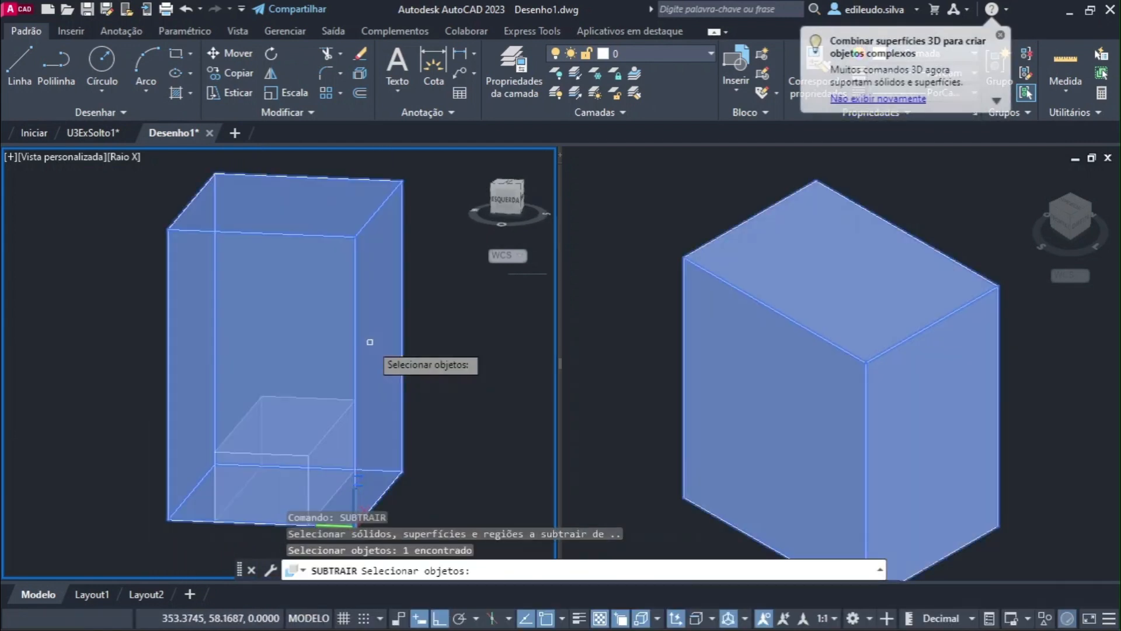
pyautogui.press('Return')
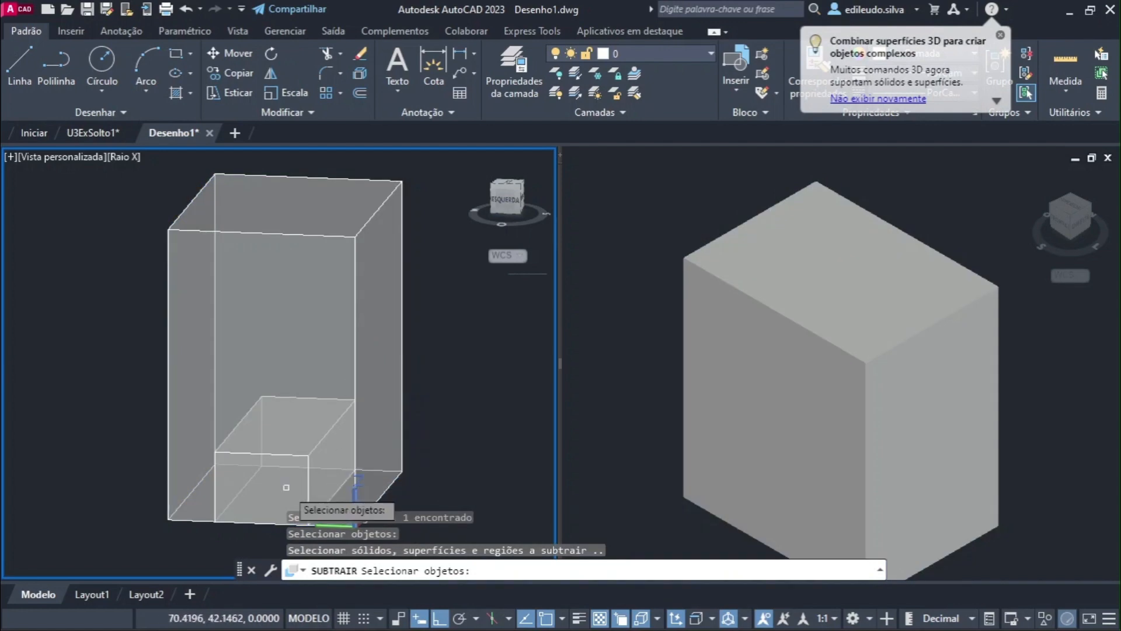
pyautogui.click(357, 501)
pyautogui.click(374, 560)
pyautogui.press('Return')
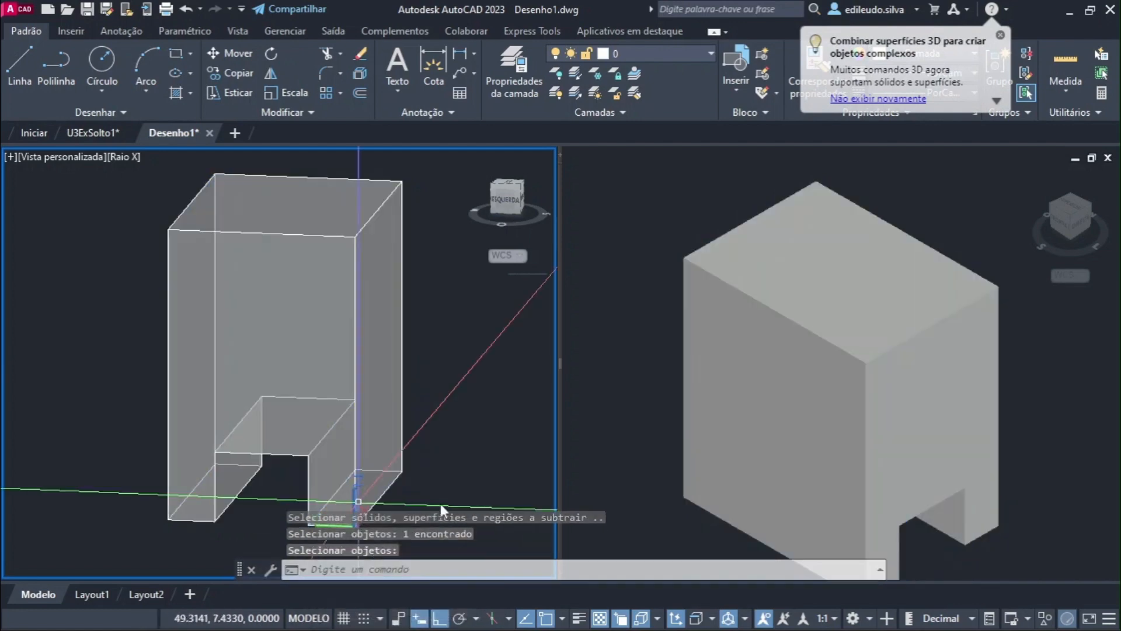
pyautogui.keyDown('shift'); pyautogui.moveTo(496, 461); pyautogui.dragTo(452, 494, button='middle'); pyautogui.keyUp('shift')
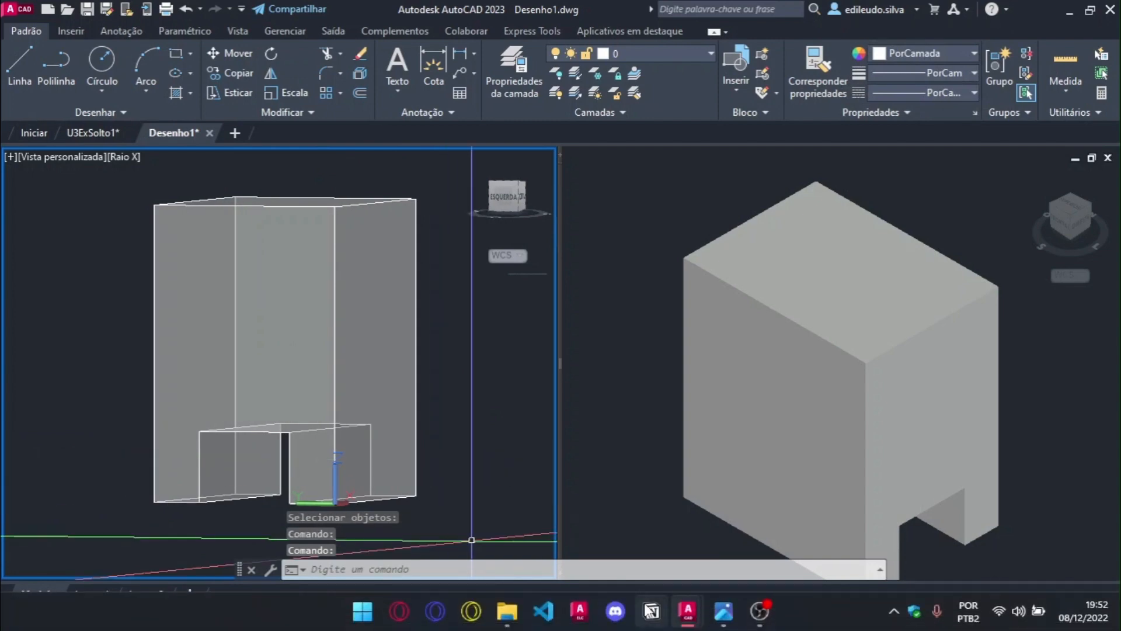
# After consulting the reference drawing, create a box from the origin corner across the adjacent foot's base with a height of 15
pyautogui.click(720, 611)
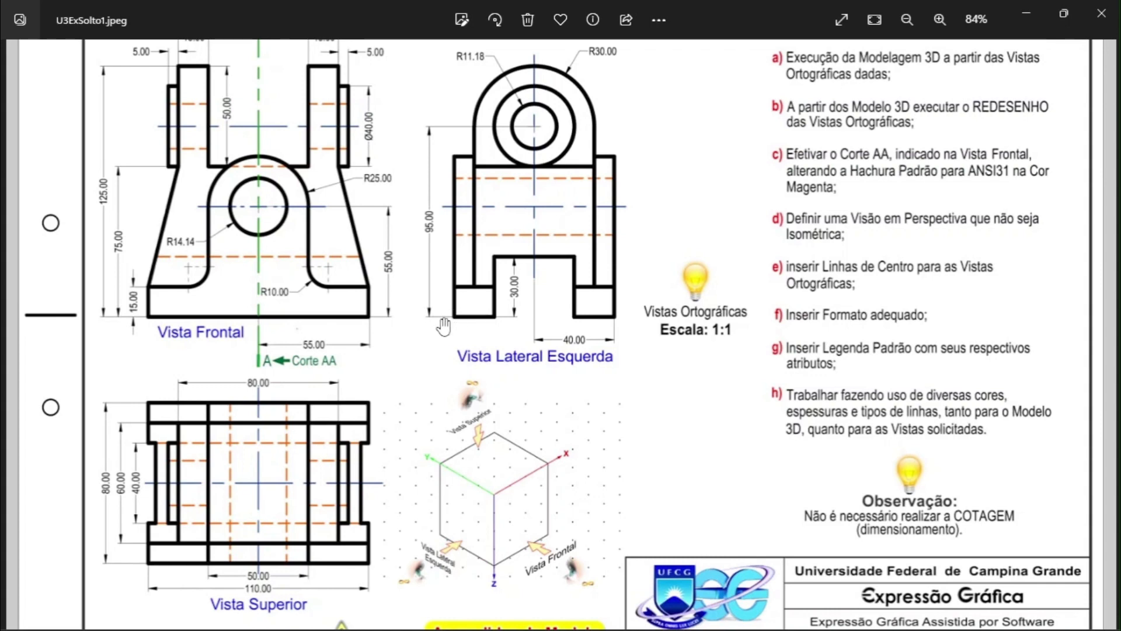
pyautogui.click(1026, 13)
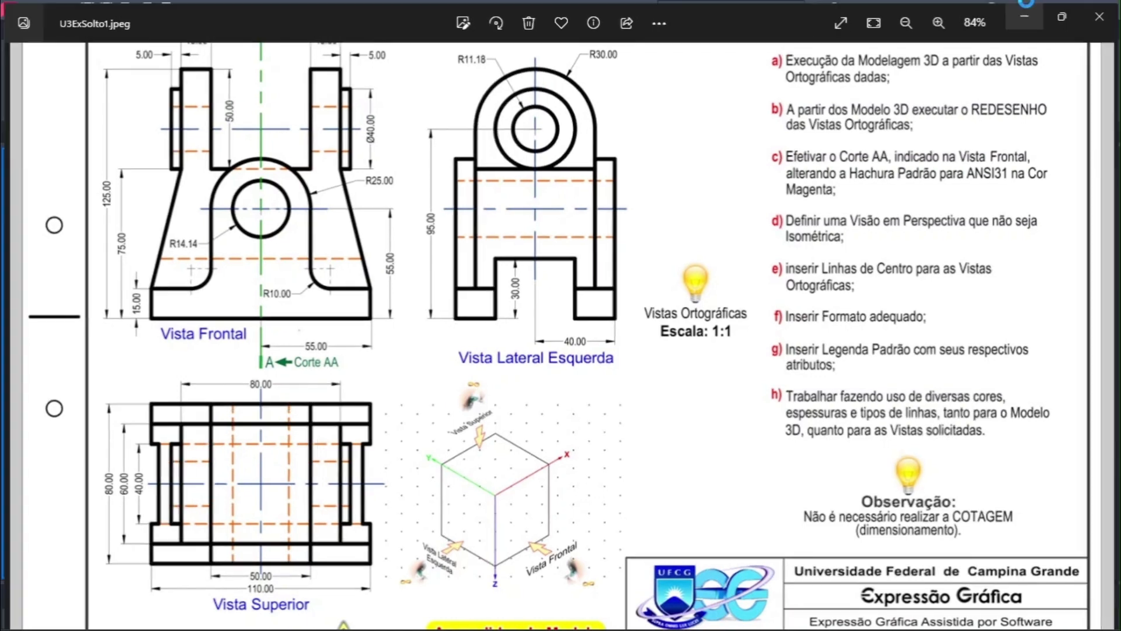
pyautogui.write('caixa')
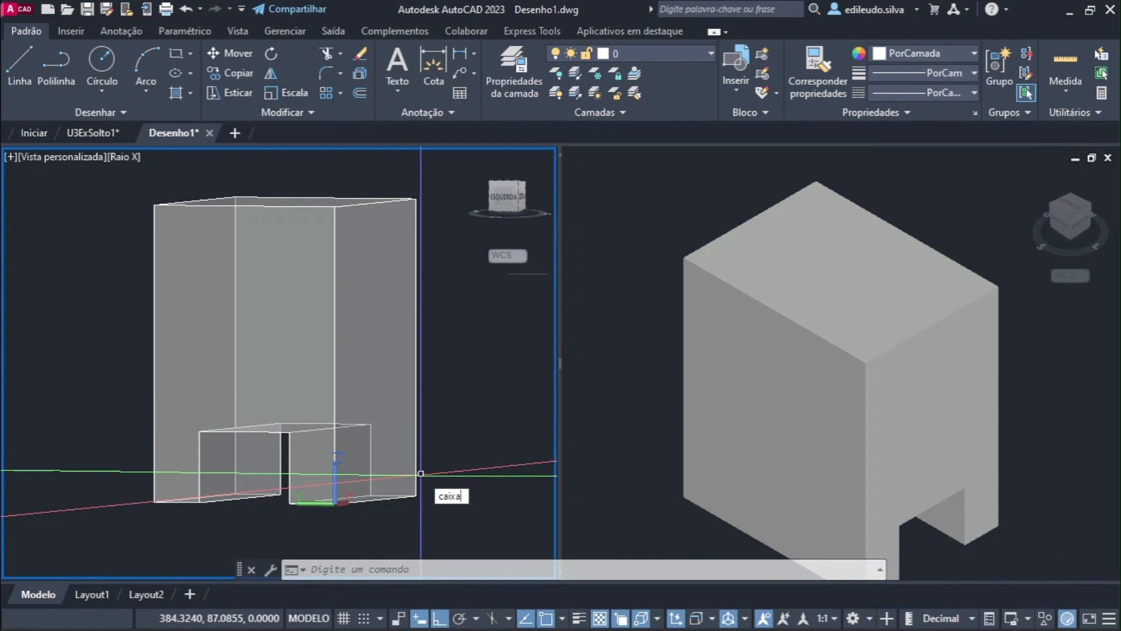
pyautogui.press('Return')
pyautogui.keyDown('shift'); pyautogui.moveTo(422, 476); pyautogui.dragTo(338, 436, button='middle'); pyautogui.keyUp('shift')
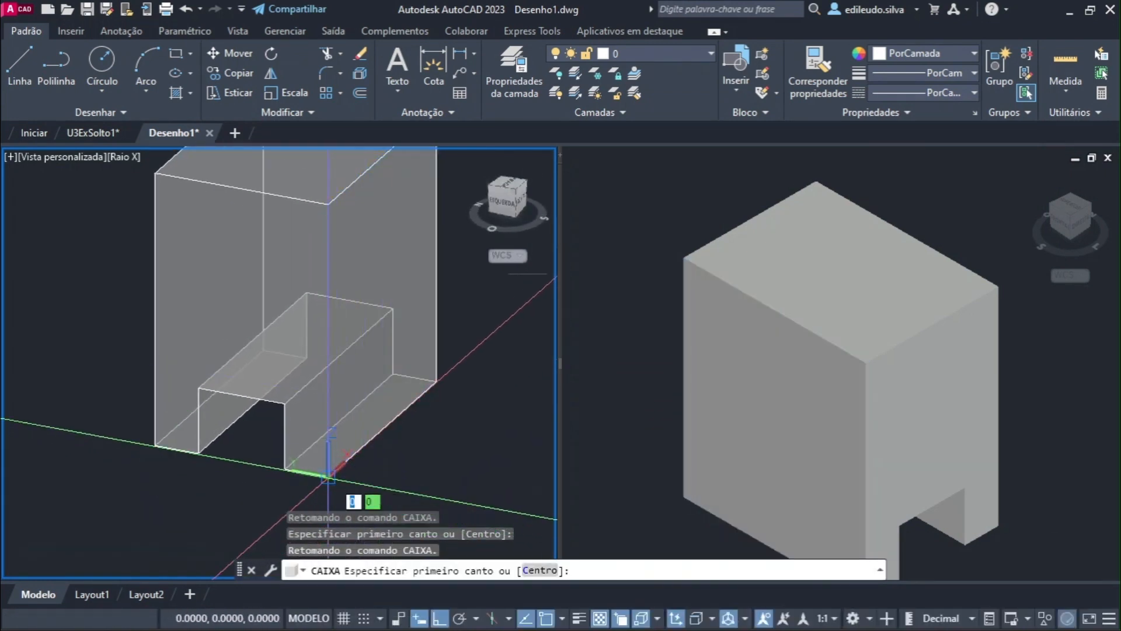
pyautogui.click(329, 476)
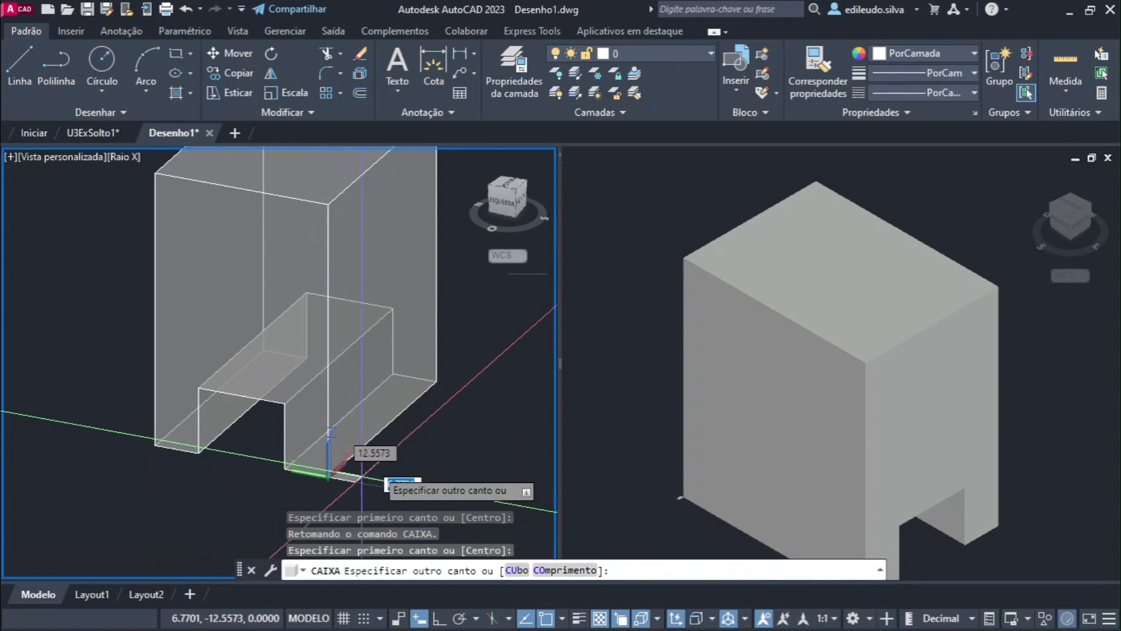
pyautogui.click(391, 375)
pyautogui.write('15')
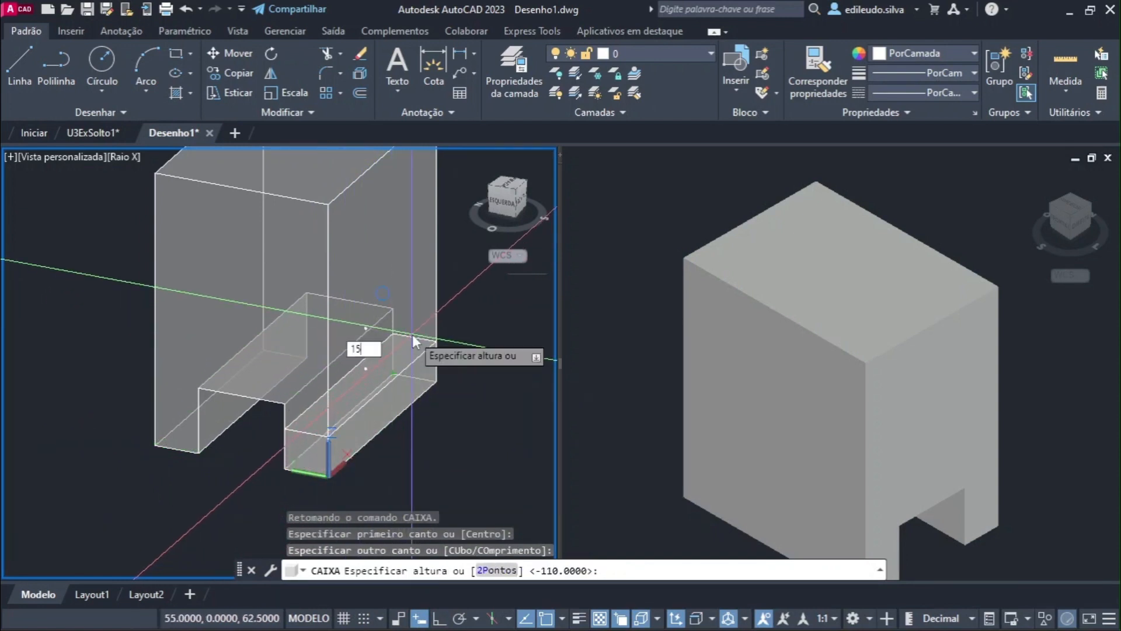
pyautogui.press('Return')
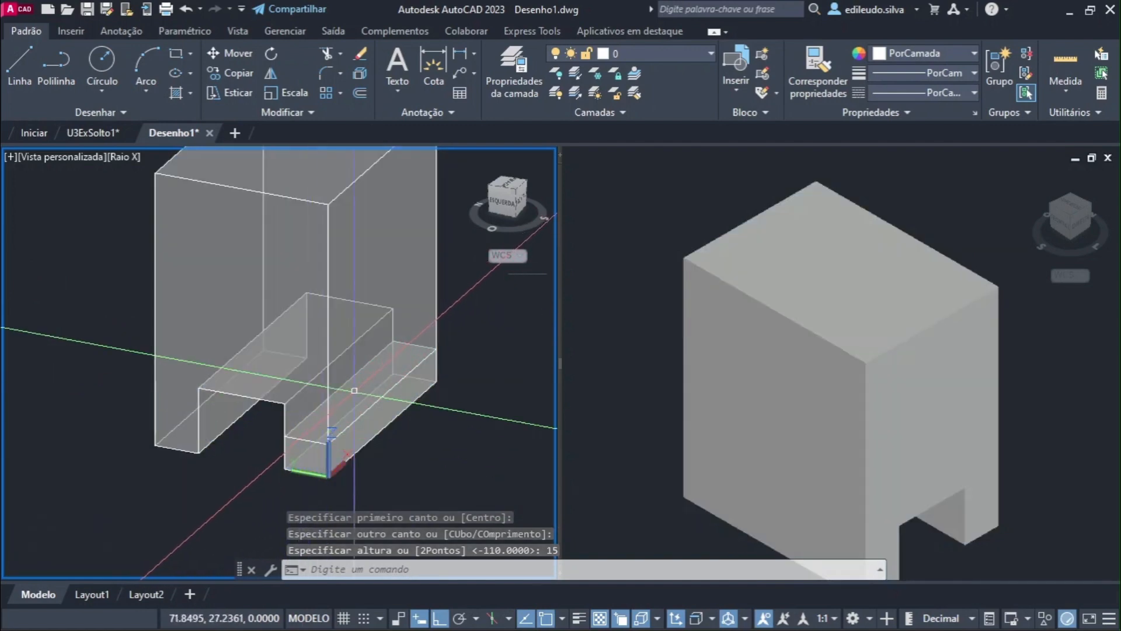
# Copy the 15-high foot box from its lower outer corner to the matching lower corner of the opposite foot
pyautogui.click(390, 425)
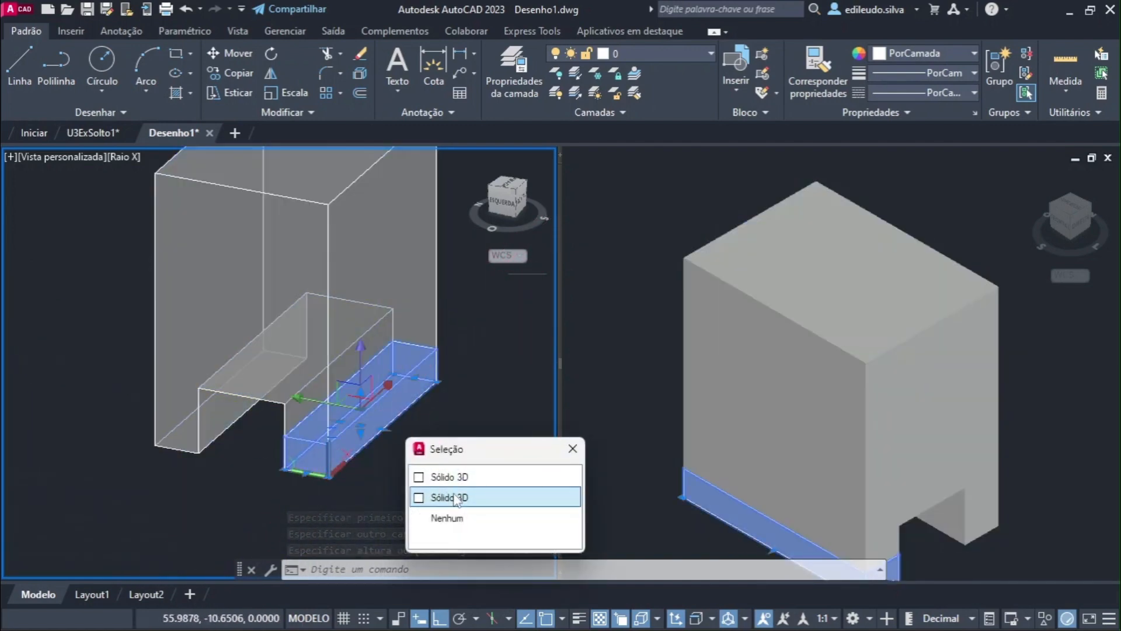
pyautogui.click(453, 497)
pyautogui.write('co')
pyautogui.press('Return')
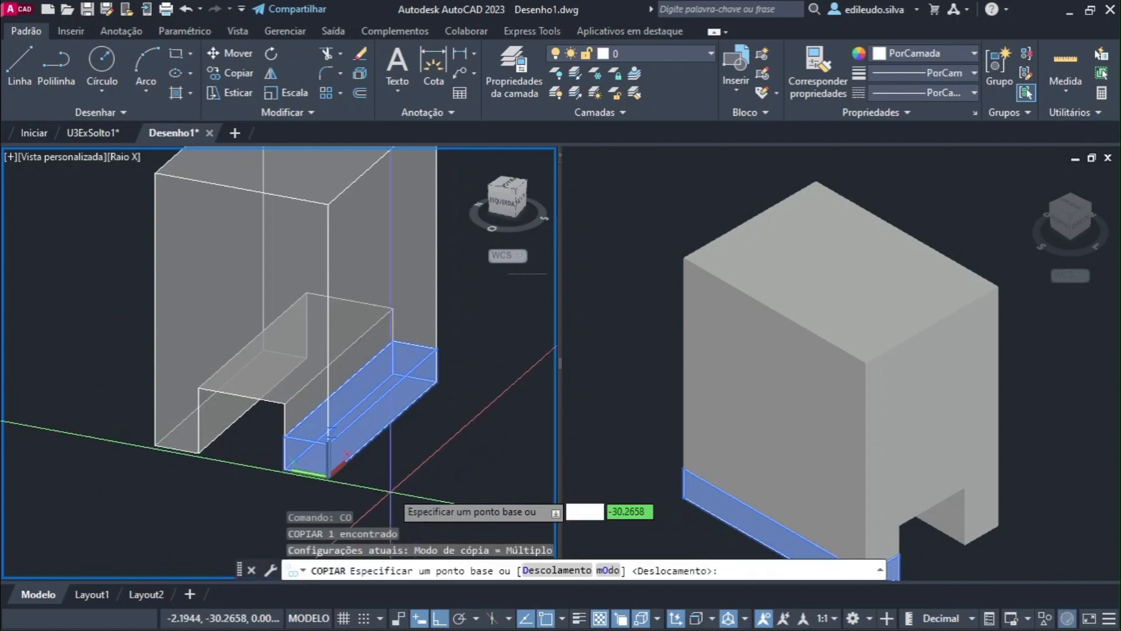
pyautogui.click(330, 474)
pyautogui.click(199, 452)
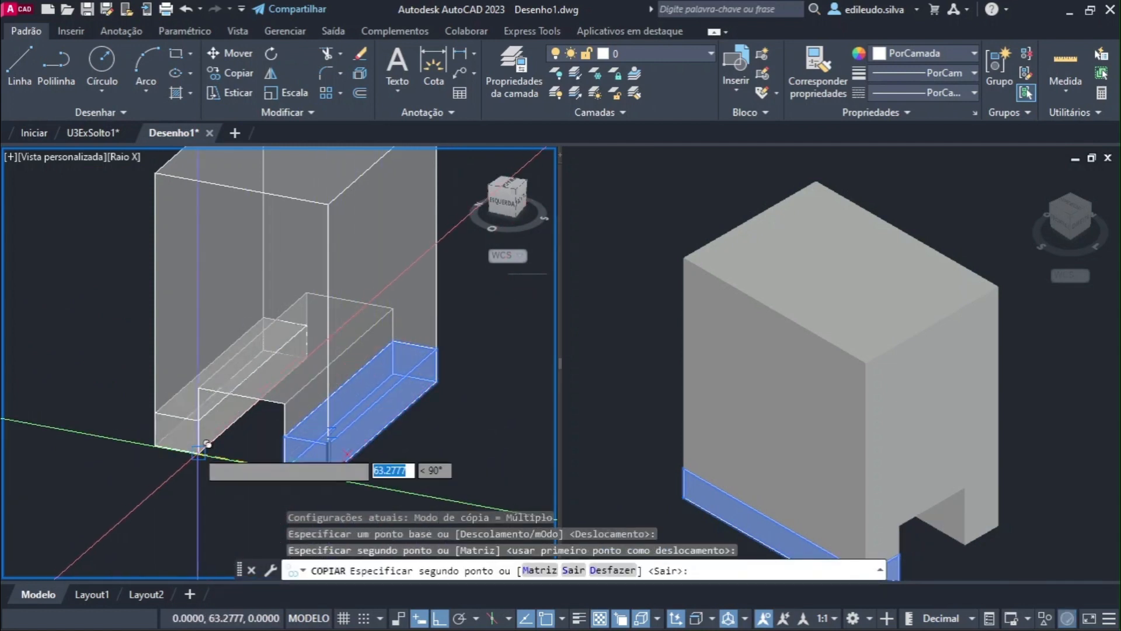
pyautogui.press('Escape')
pyautogui.keyDown('shift'); pyautogui.moveTo(450, 450); pyautogui.dragTo(421, 425, button='middle'); pyautogui.keyUp('shift')
pyautogui.keyDown('shift'); pyautogui.moveTo(421, 424); pyautogui.dragTo(413, 417, button='middle'); pyautogui.keyUp('shift')
pyautogui.moveTo(418, 420); pyautogui.dragTo(449, 427, button='middle')
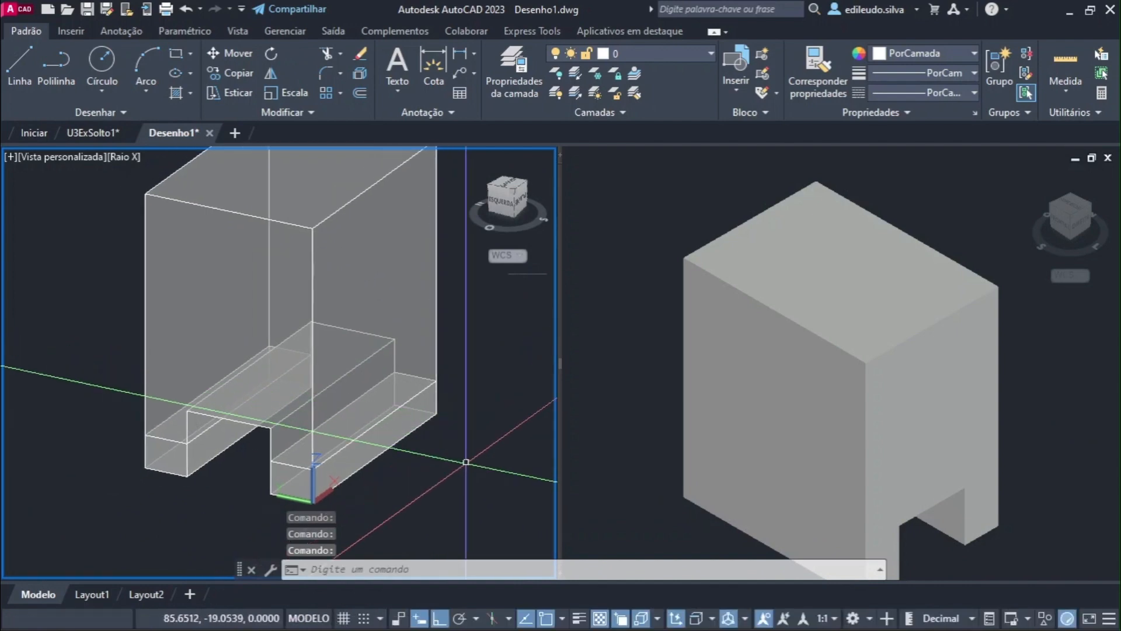
# Following the reference drawing, create a 110 by 65 box, 10 thick, on the block's side face from the foot box's upper outer corner
pyautogui.moveTo(798, 599)
pyautogui.click(723, 611)
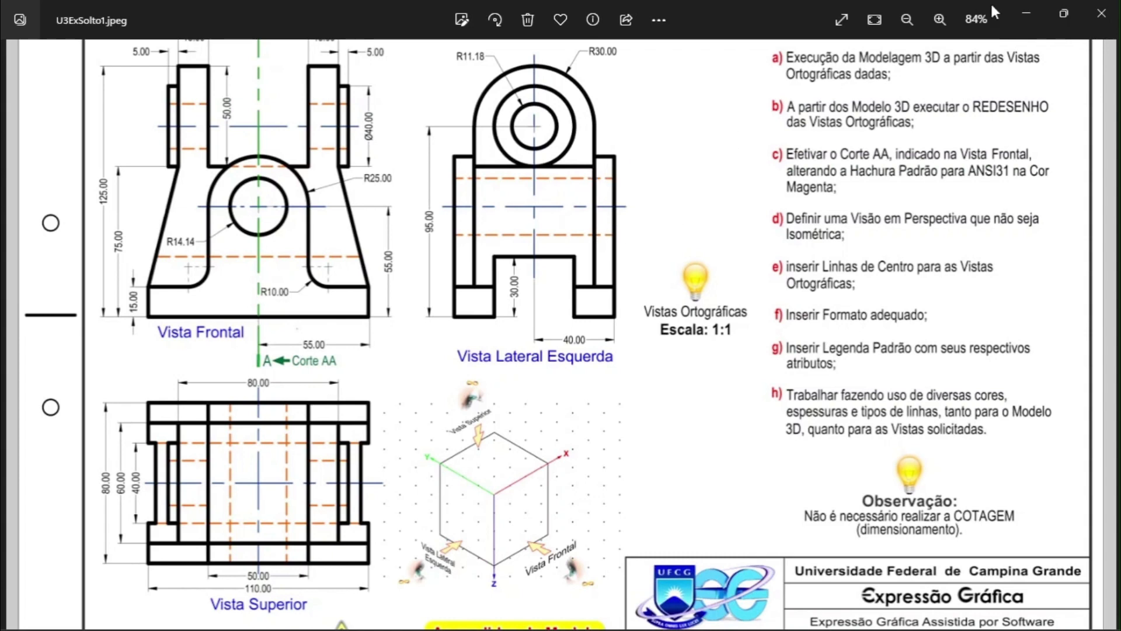
pyautogui.click(1035, 11)
pyautogui.write('b')
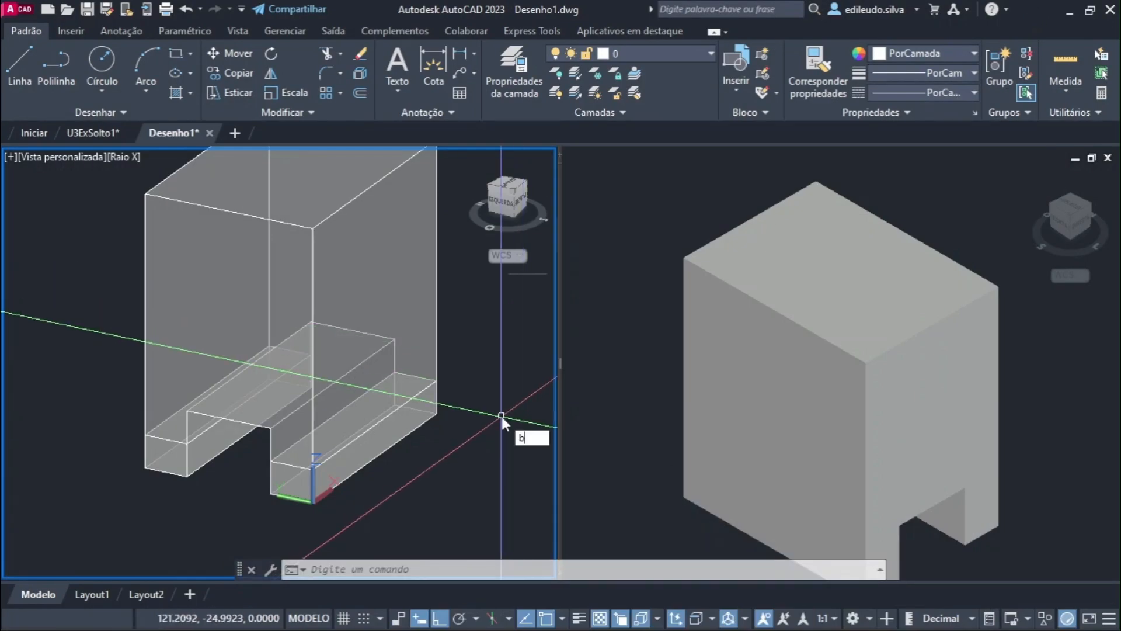
pyautogui.write('o')
pyautogui.press('BackSpace')
pyautogui.press('BackSpace')
pyautogui.press('BackSpace')
pyautogui.press('Return')
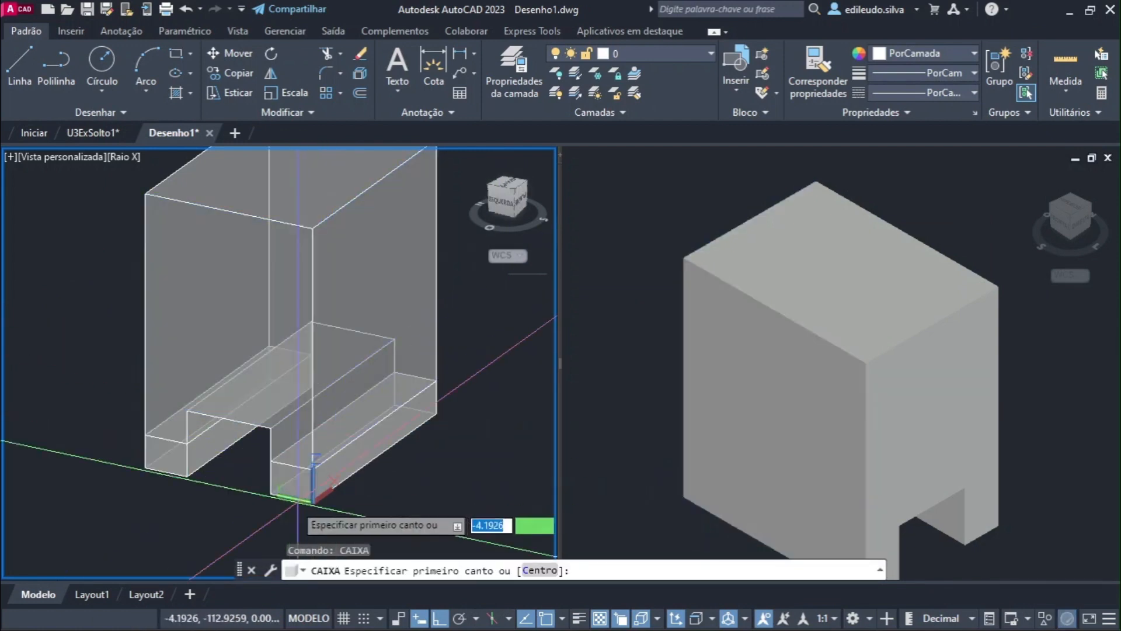
pyautogui.click(313, 469)
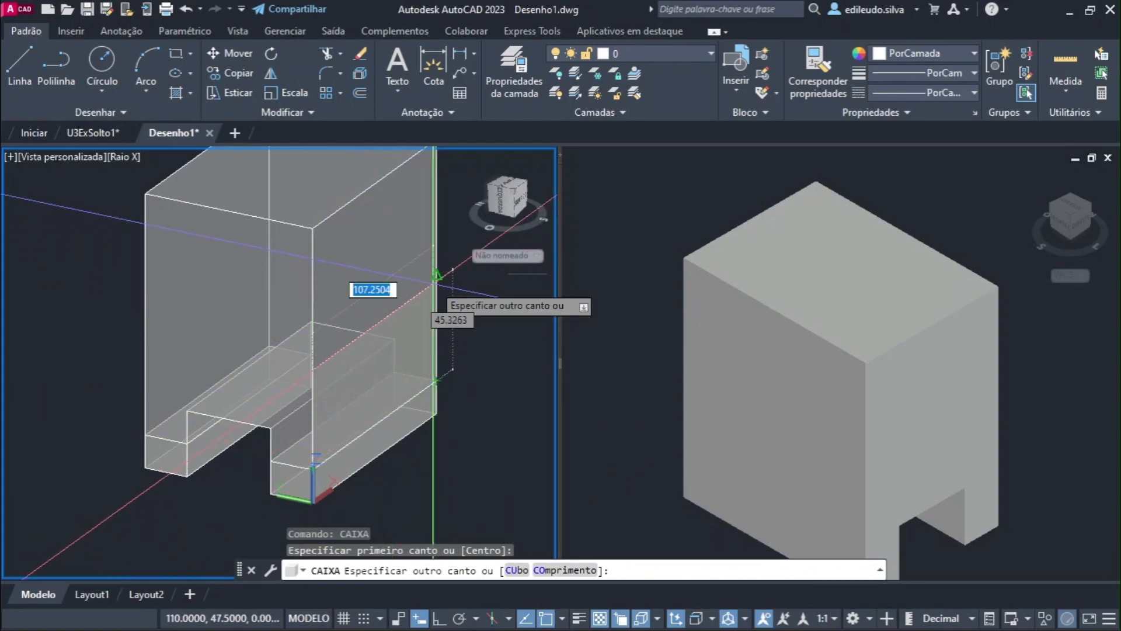
pyautogui.hotkey('alt', 'Tab')
pyautogui.hotkey('alt', 'Tab')
pyautogui.hotkey('alt', 'Tab')
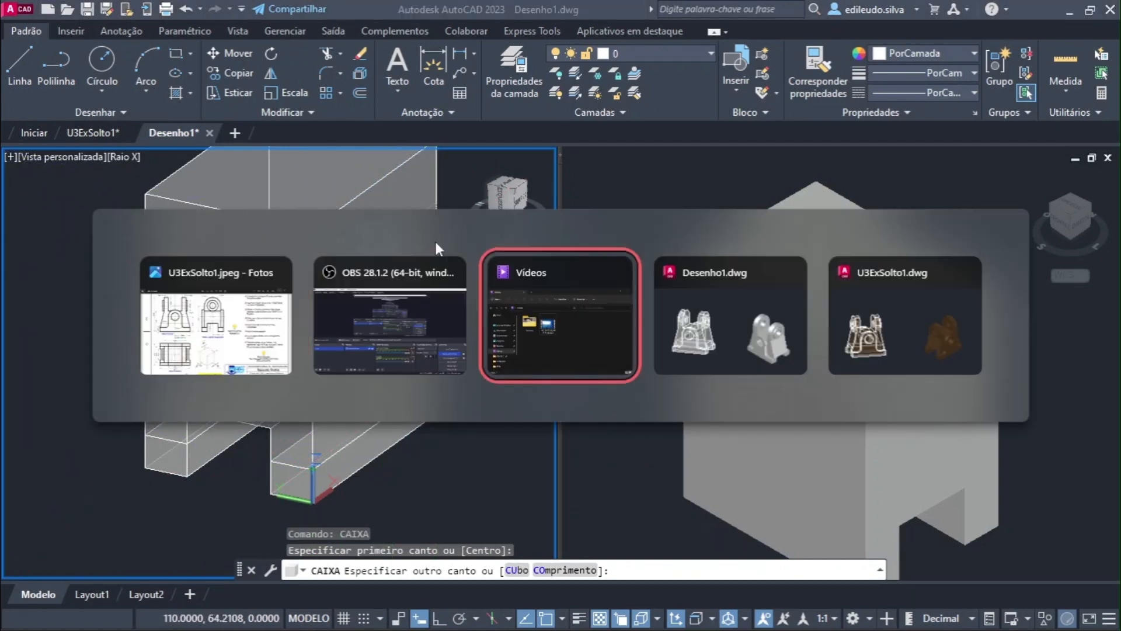
pyautogui.hotkey('alt', 'Tab')
pyautogui.hotkey('alt', 'Tab')
pyautogui.hotkey('alt', 'Tab')
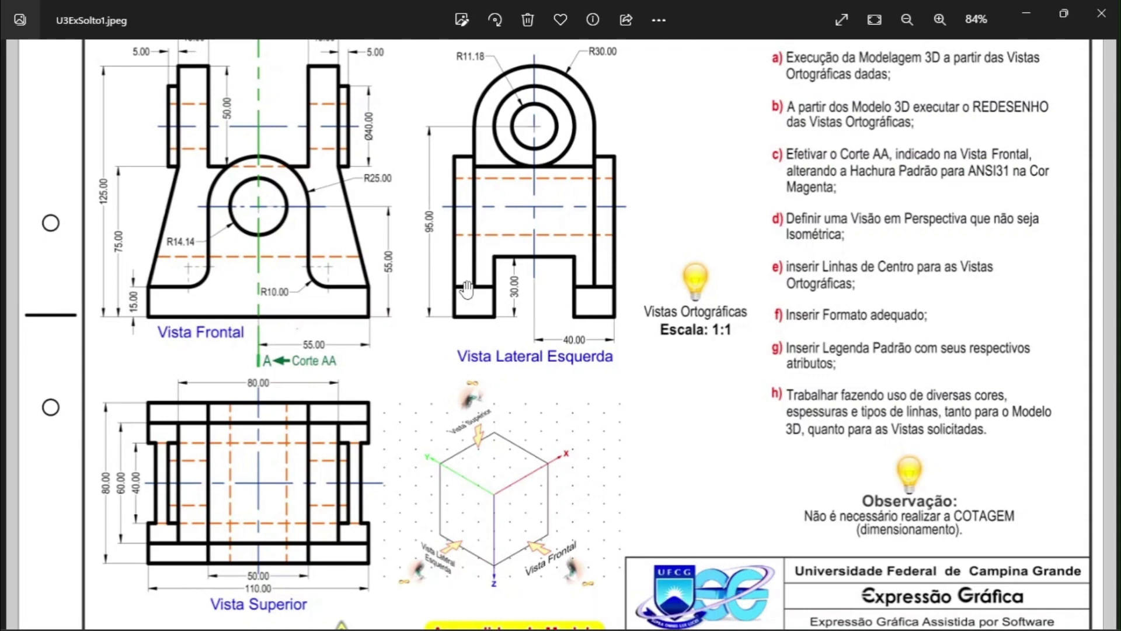
pyautogui.click(1031, 13)
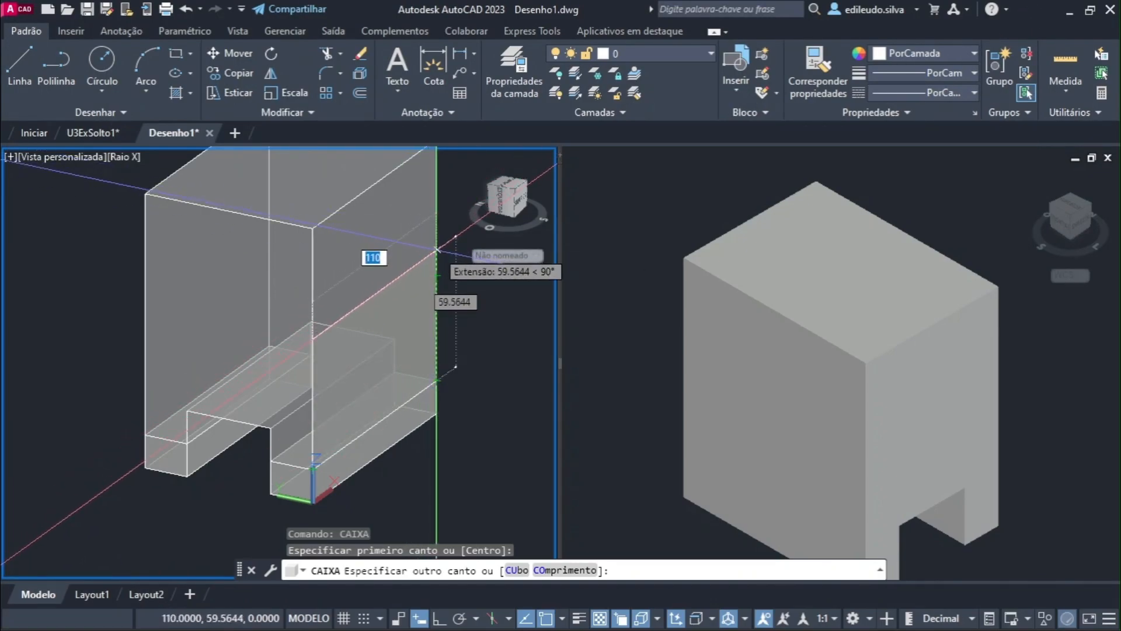
pyautogui.write('65')
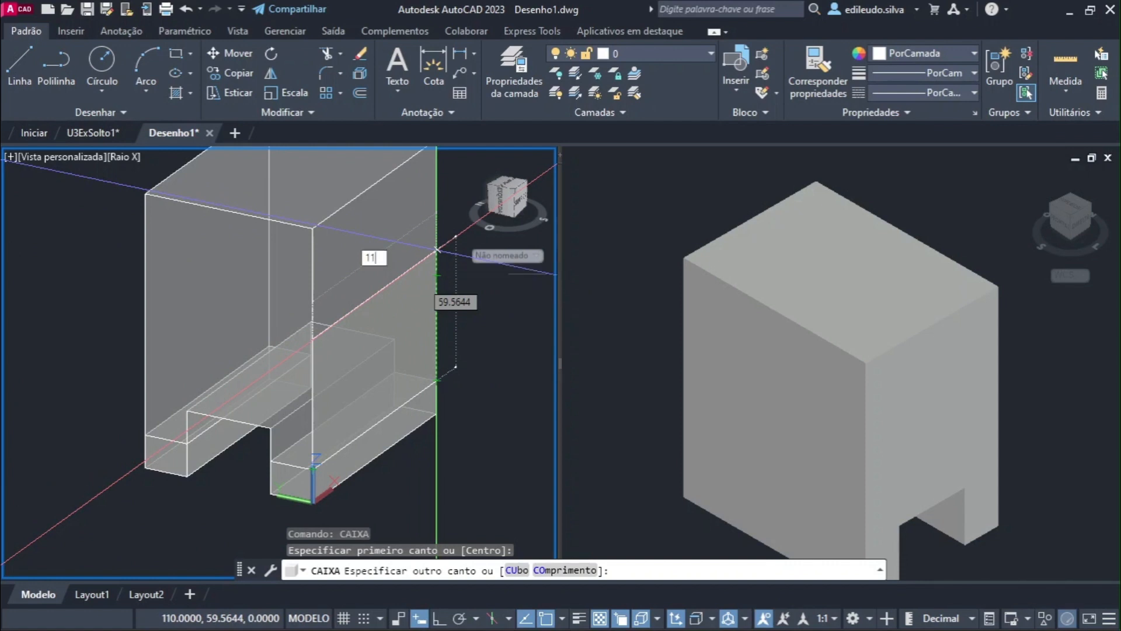
pyautogui.press('Tab')
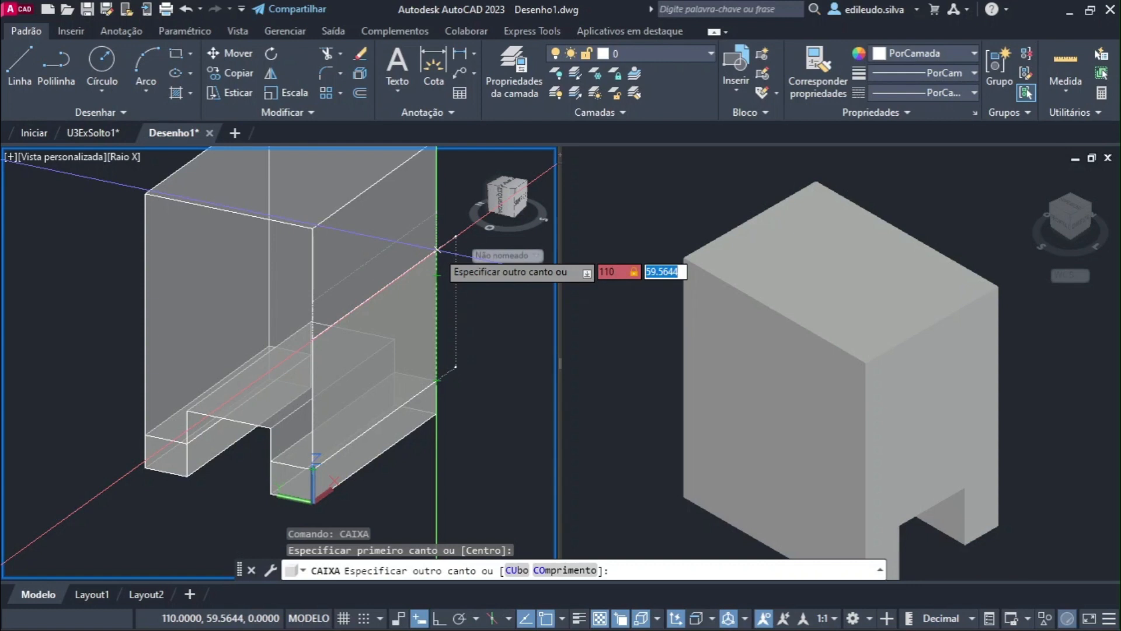
pyautogui.write('65')
pyautogui.press('Return')
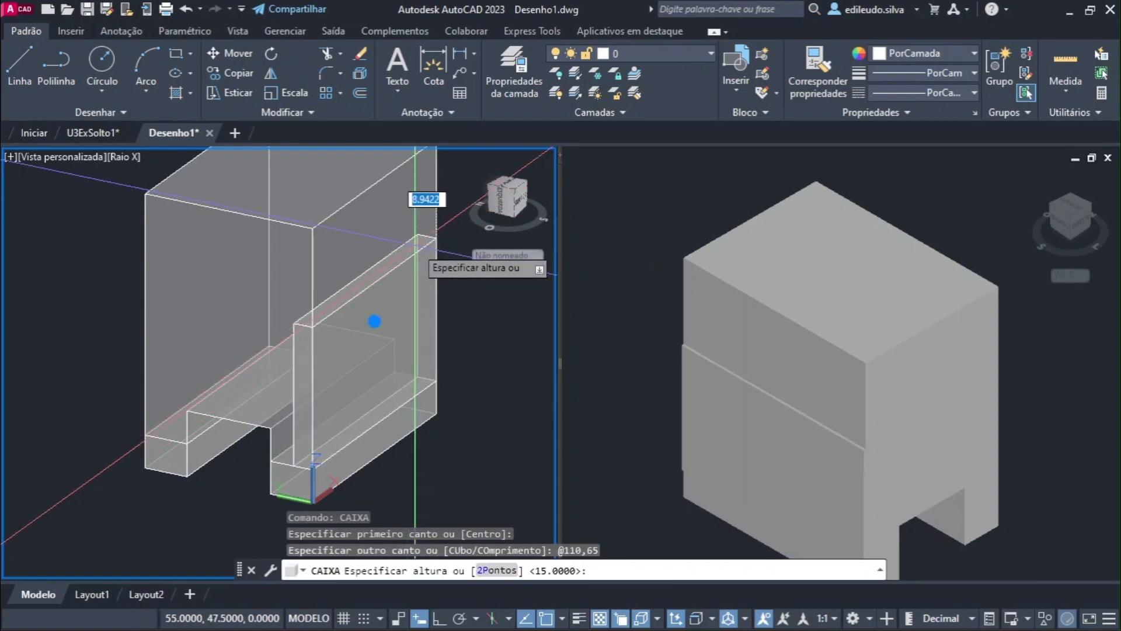
pyautogui.write('10')
pyautogui.press('Return')
# Copy the 10-thick side plate from its lower outer corner to the midpoint of the opposite foot box's upper edge
pyautogui.keyDown('shift'); pyautogui.moveTo(420, 232); pyautogui.dragTo(444, 409, button='middle'); pyautogui.keyUp('shift')
pyautogui.click(442, 407)
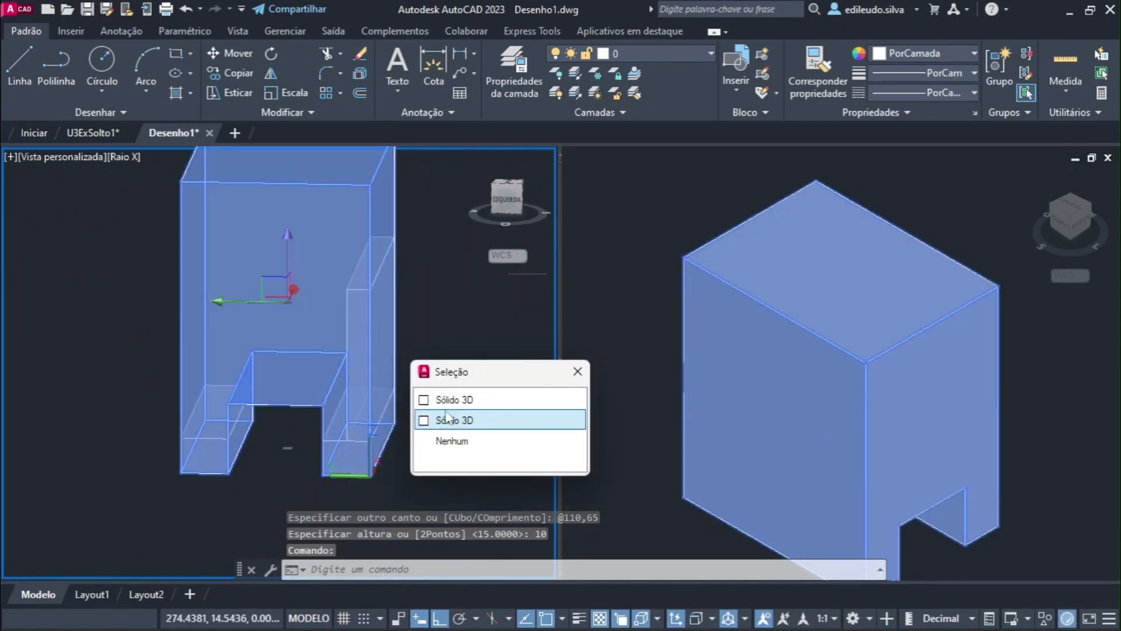
pyautogui.click(441, 403)
pyautogui.write('co')
pyautogui.press('Return')
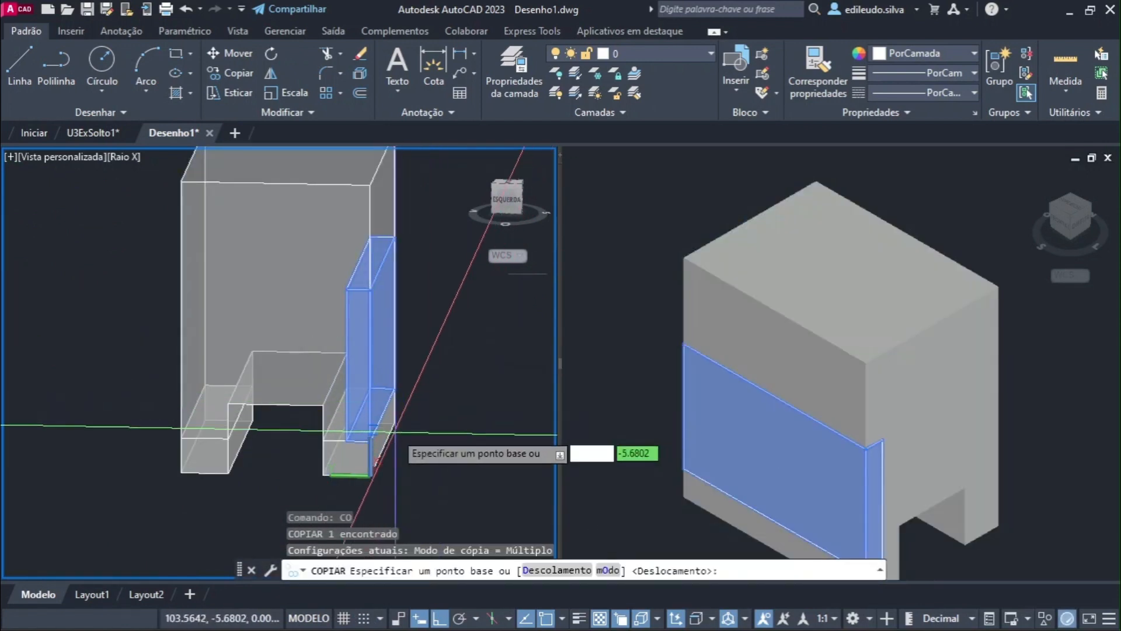
pyautogui.click(371, 442)
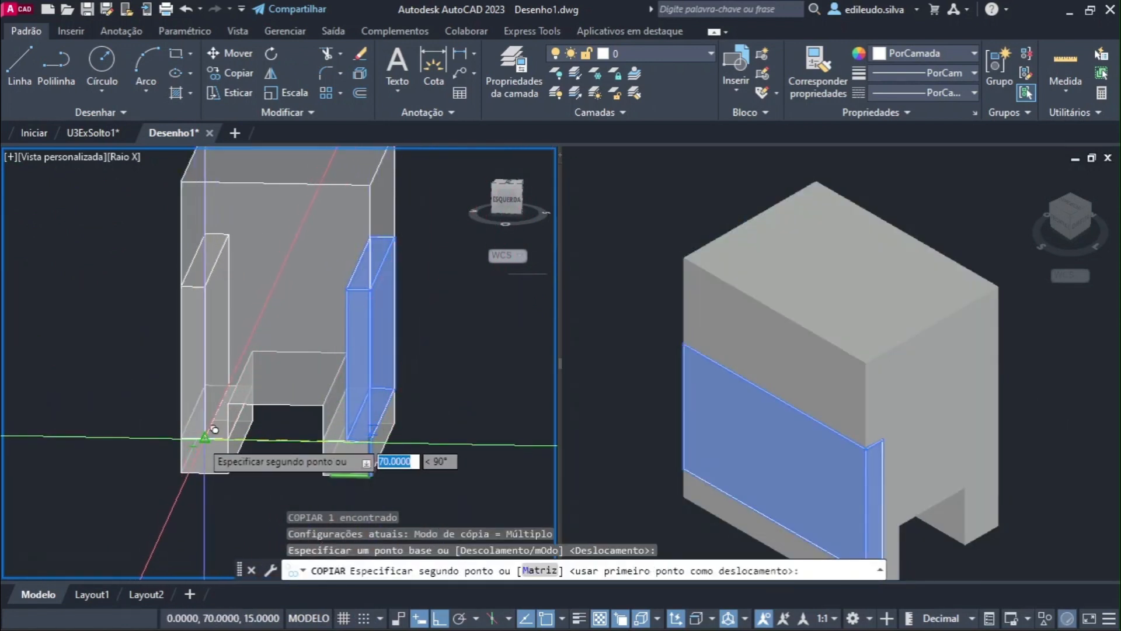
pyautogui.click(205, 437)
pyautogui.press('Escape')
# After consulting the reference drawing, create a 10-thick box from the side plate's upper outer corner to the block's far upper corner
pyautogui.keyDown('shift'); pyautogui.moveTo(450, 400); pyautogui.dragTo(461, 430, button='middle'); pyautogui.keyUp('shift')
pyautogui.click(727, 610)
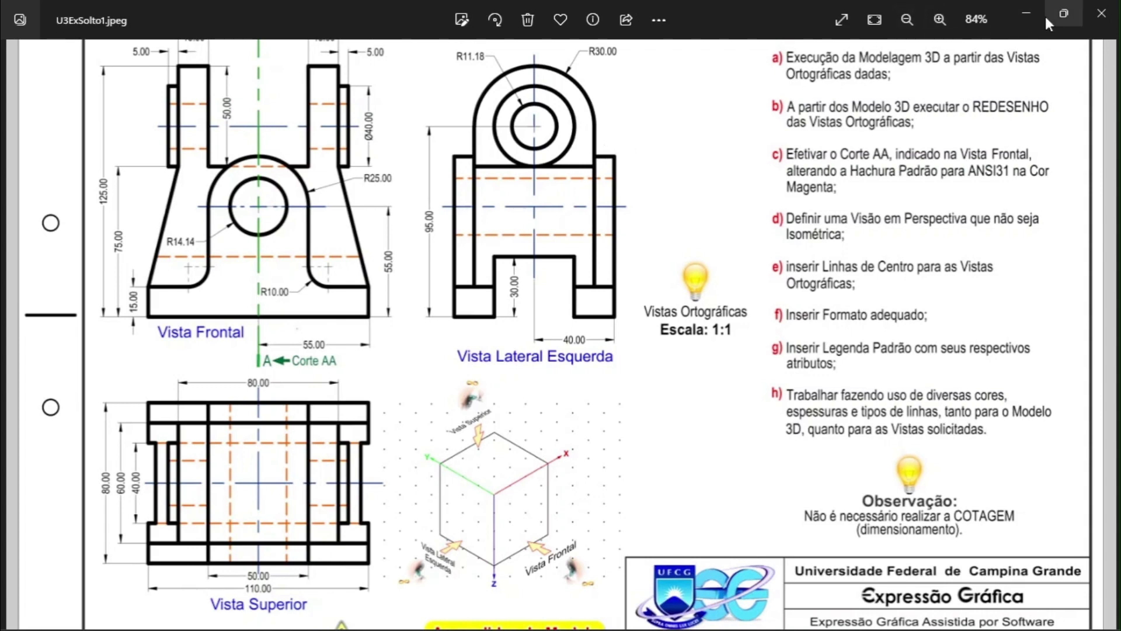
pyautogui.click(1026, 13)
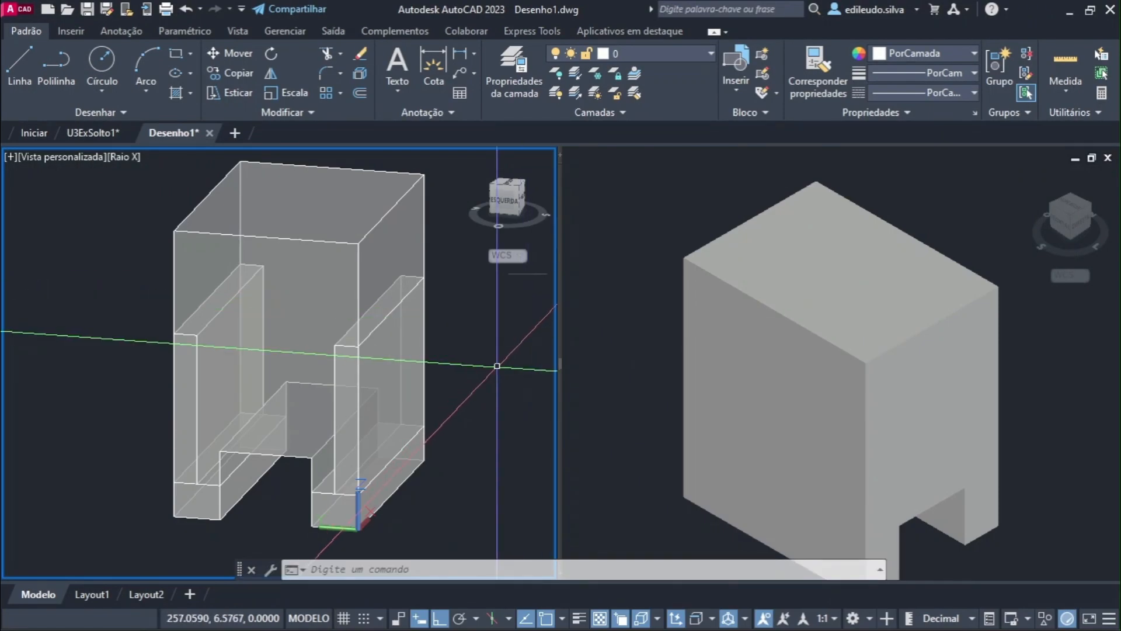
pyautogui.write('caixa')
pyautogui.press('Return')
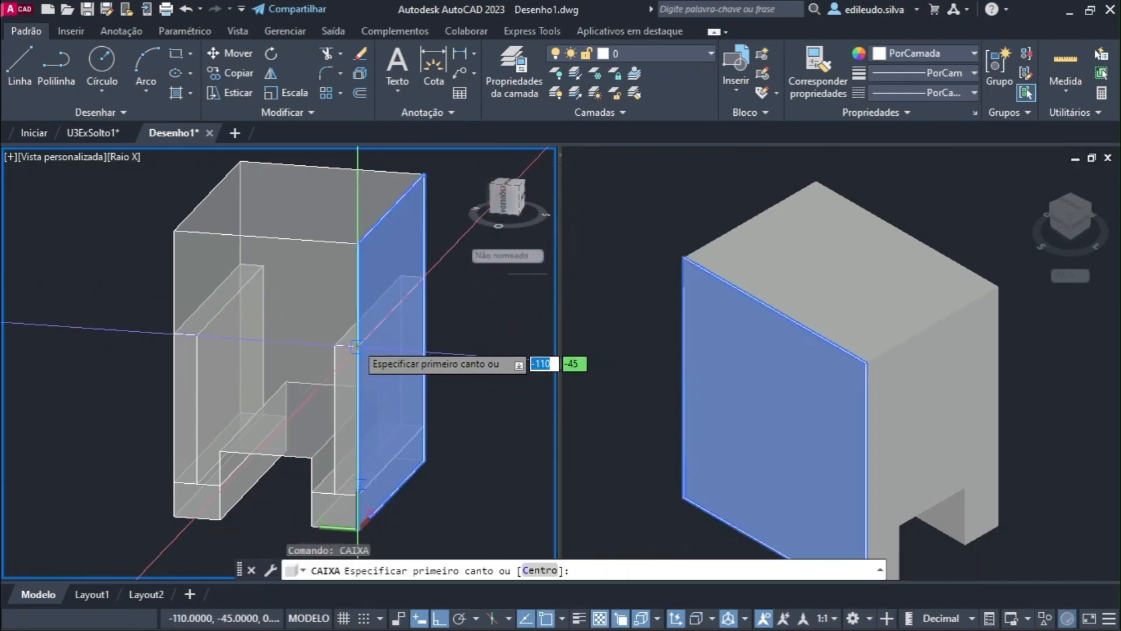
pyautogui.click(355, 347)
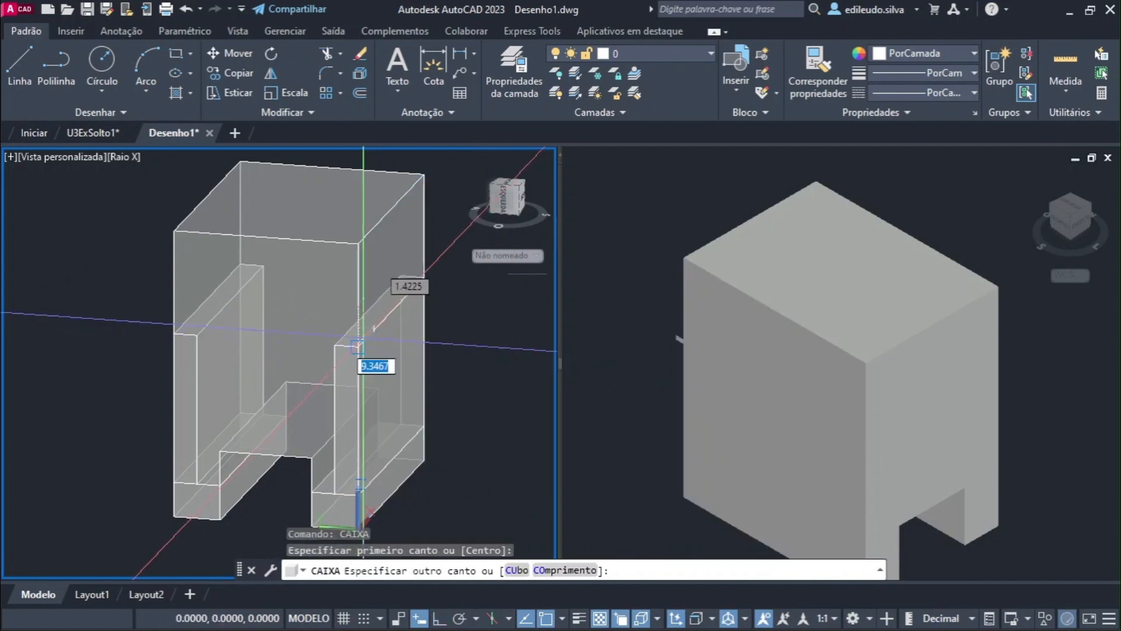
pyautogui.click(418, 174)
pyautogui.write('1')
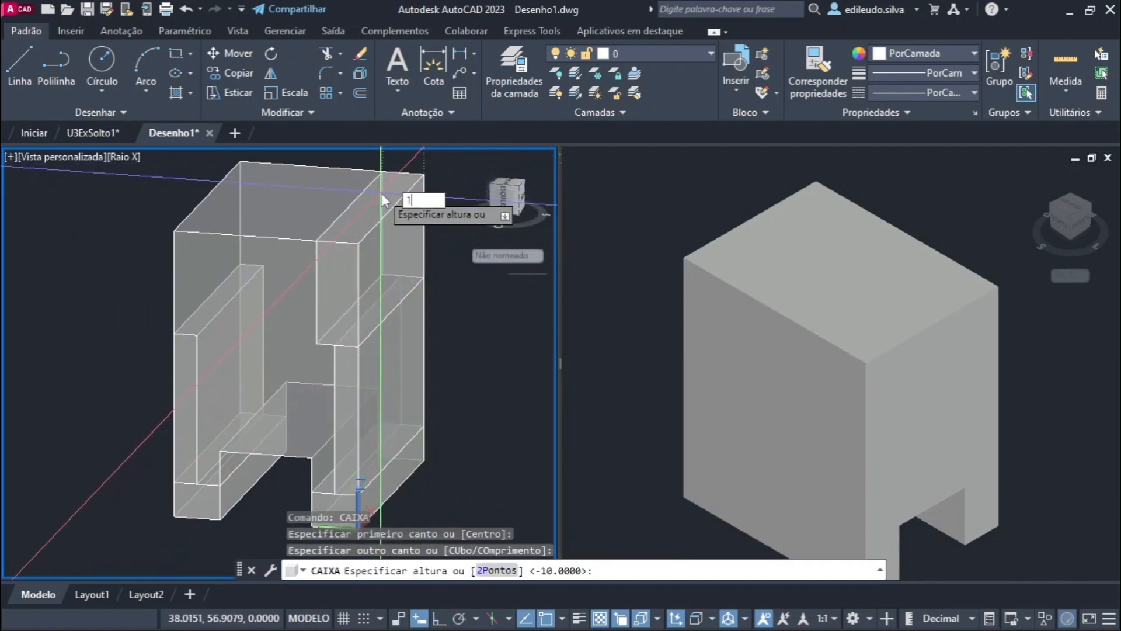
pyautogui.write('0')
pyautogui.press('Return')
# Copy the upper 10-thick box across the block so it sits directly above the opposite side plate
pyautogui.keyDown('shift'); pyautogui.moveTo(466, 257); pyautogui.dragTo(452, 306, button='middle'); pyautogui.keyUp('shift')
pyautogui.click(397, 233)
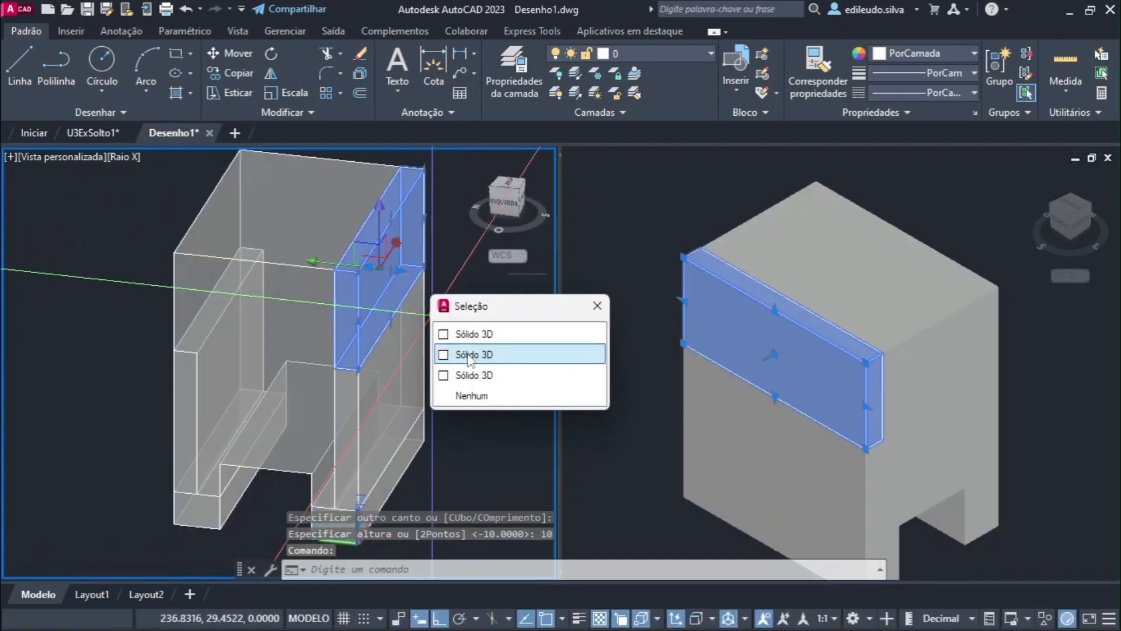
pyautogui.click(466, 352)
pyautogui.write('co')
pyautogui.press('Return')
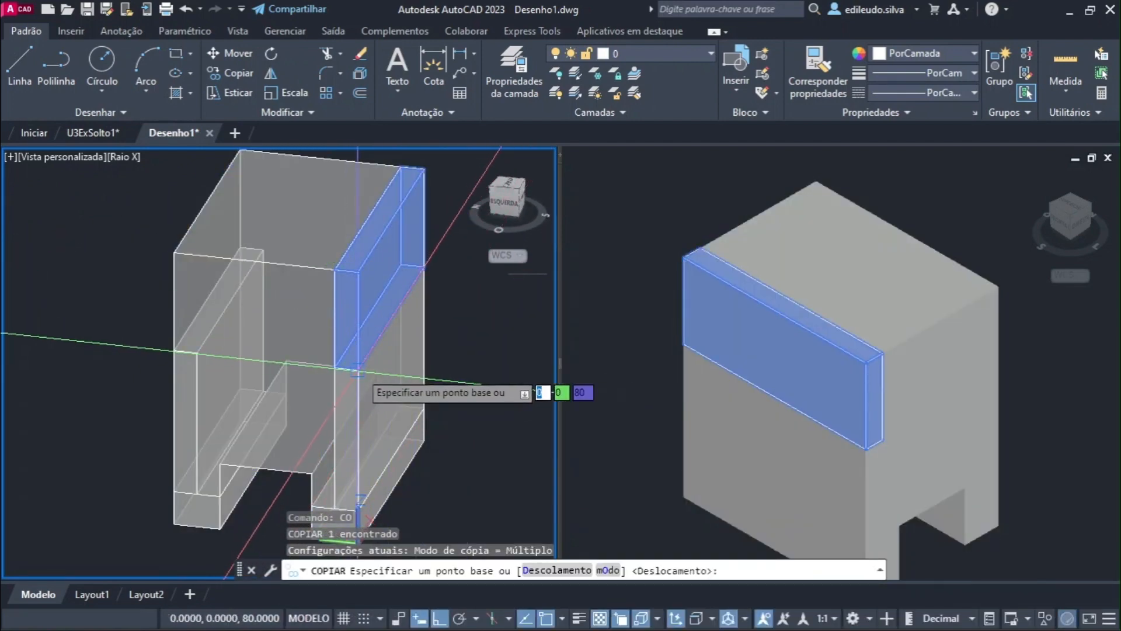
pyautogui.click(358, 368)
pyautogui.click(212, 343)
pyautogui.press('Escape')
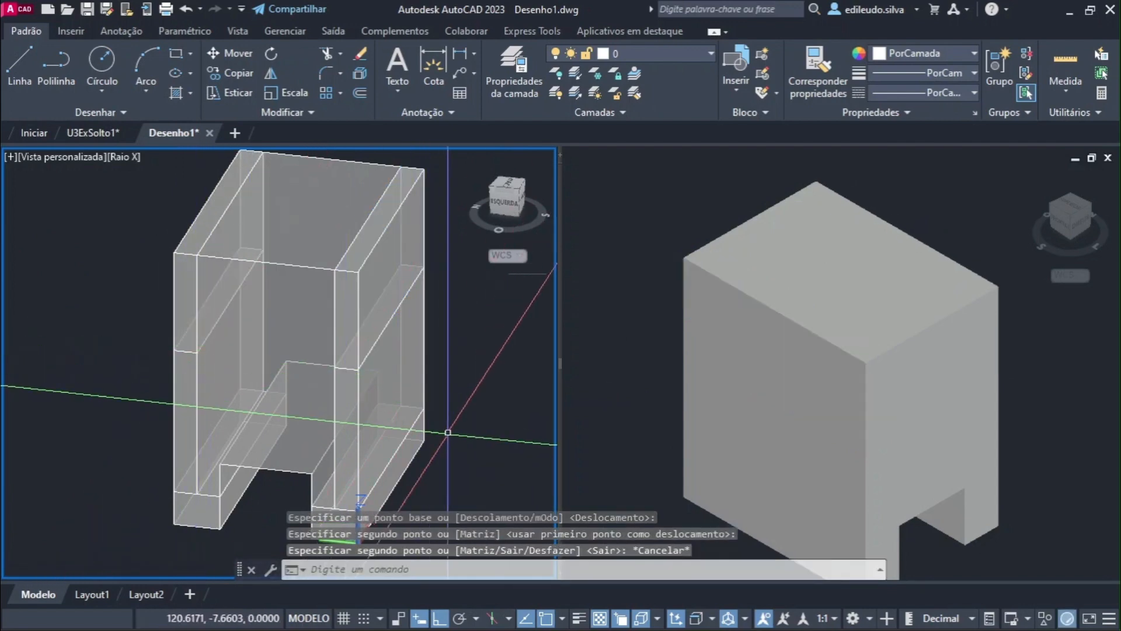
# Subtract the two upper side boxes from the main block to narrow its upper part
pyautogui.write('sub')
pyautogui.press('Return')
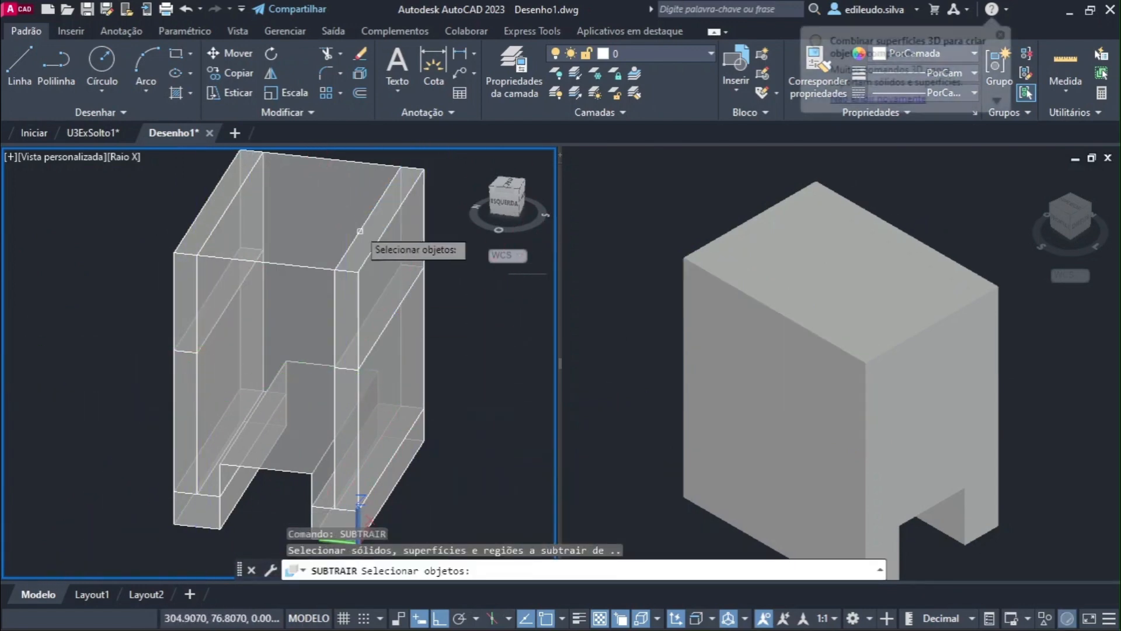
pyautogui.click(327, 180)
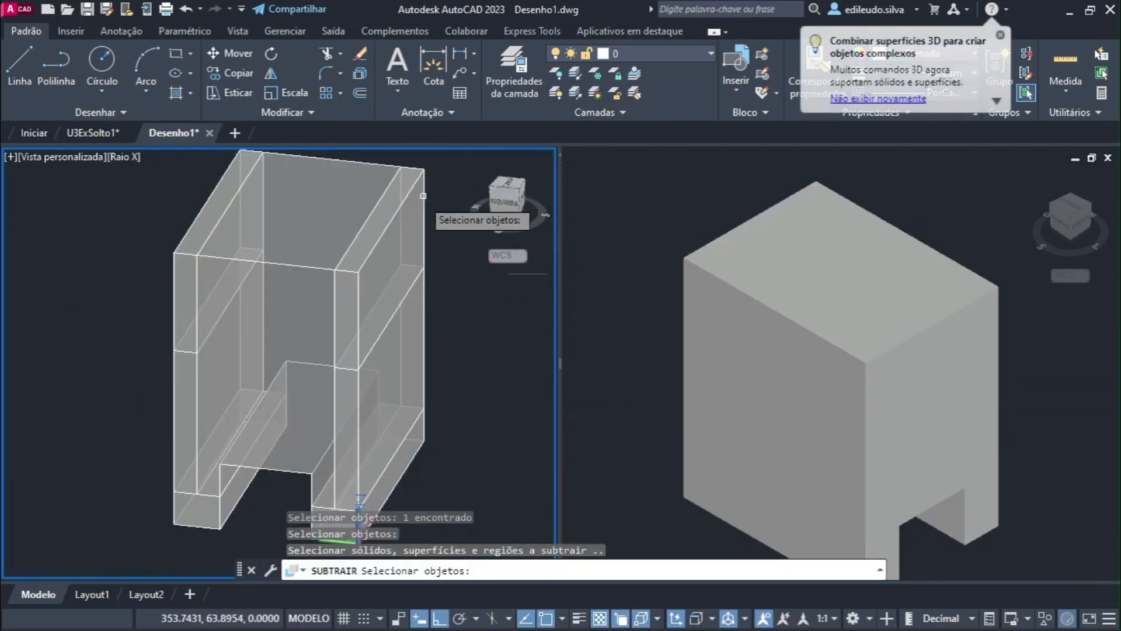
pyautogui.click(426, 198)
pyautogui.click(453, 267)
pyautogui.click(234, 211)
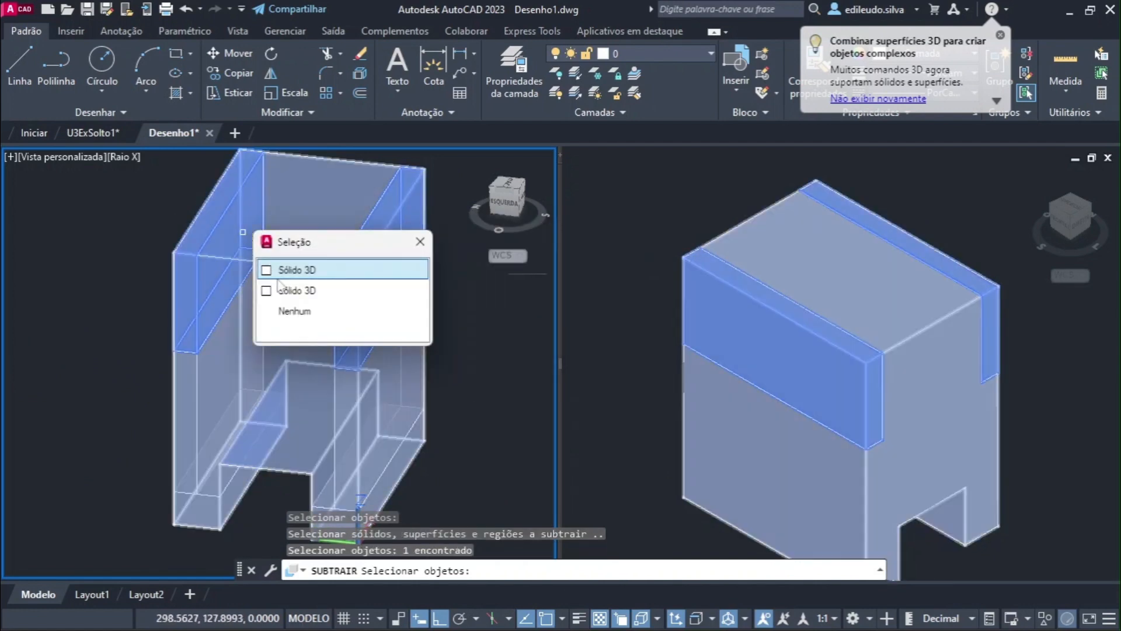
pyautogui.click(296, 272)
pyautogui.press('Return')
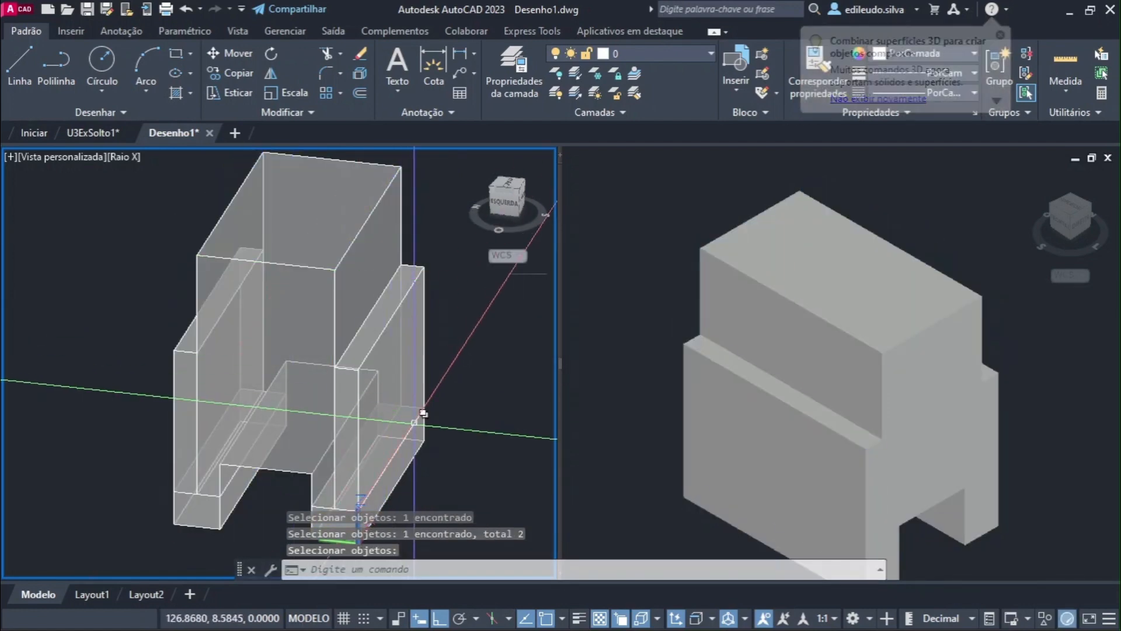
# Examine the U3ExSolto1.jpeg side view for the shape and radius of the upper block, comparing it with the model
pyautogui.moveTo(422, 417)
pyautogui.keyDown('shift'); pyautogui.mouseDown(button='middle')
pyautogui.moveTo(436, 386)
pyautogui.moveTo(376, 387)
pyautogui.moveTo(400, 400)
pyautogui.moveTo(378, 409)
pyautogui.moveTo(425, 403)
pyautogui.mouseUp(button='middle'); pyautogui.keyUp('shift')
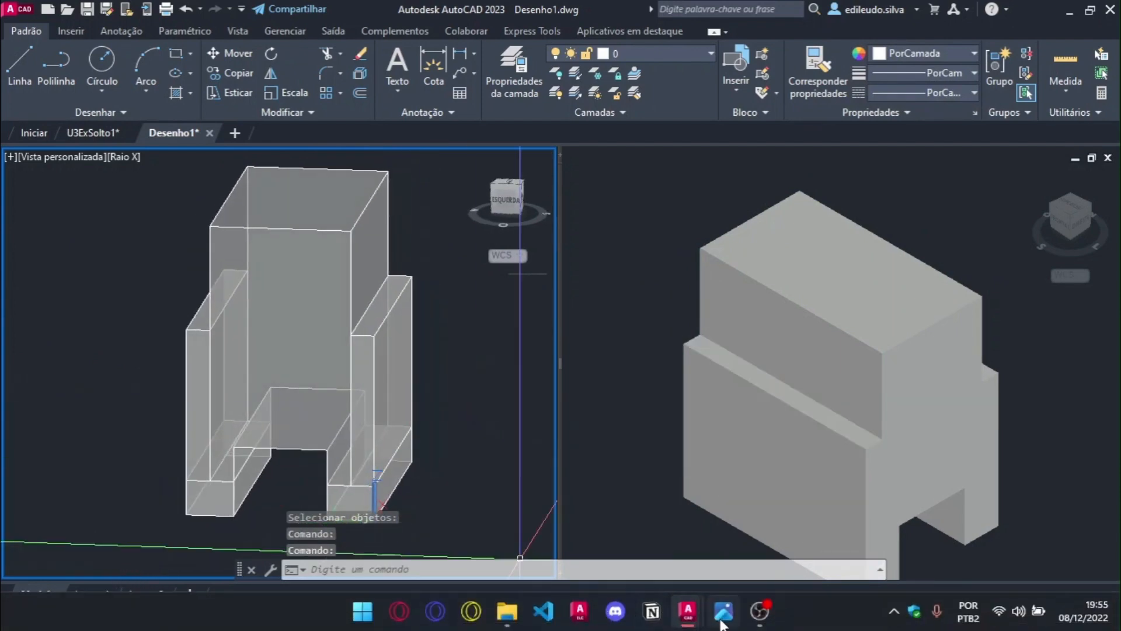
pyautogui.click(724, 610)
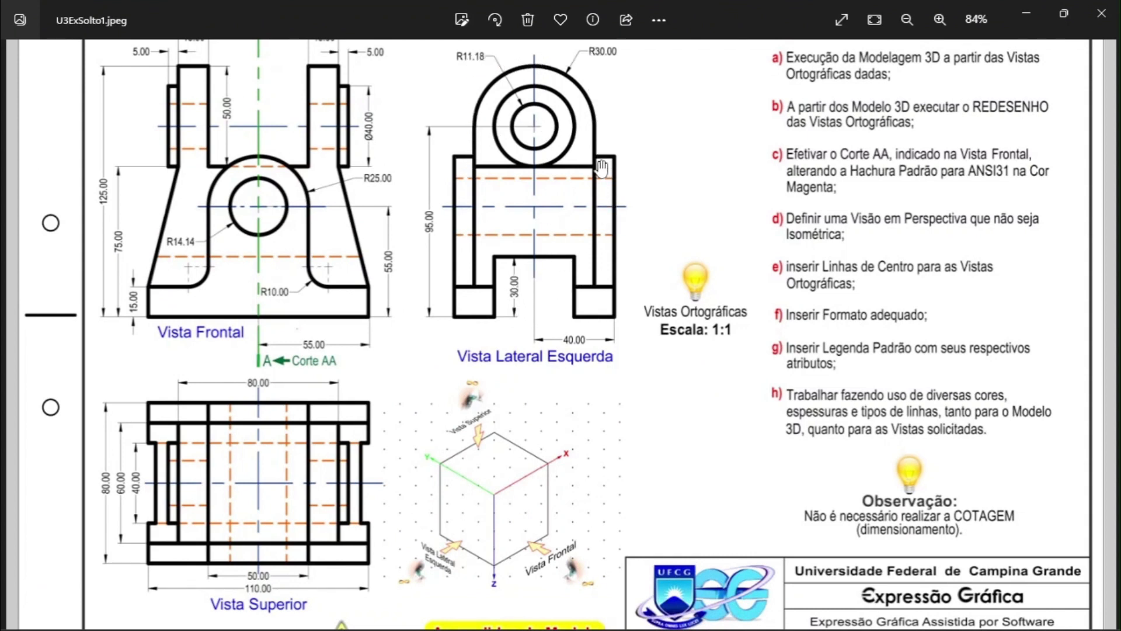
pyautogui.click(1023, 13)
pyautogui.keyDown('shift'); pyautogui.moveTo(281, 267); pyautogui.dragTo(331, 277, button='middle'); pyautogui.keyUp('shift')
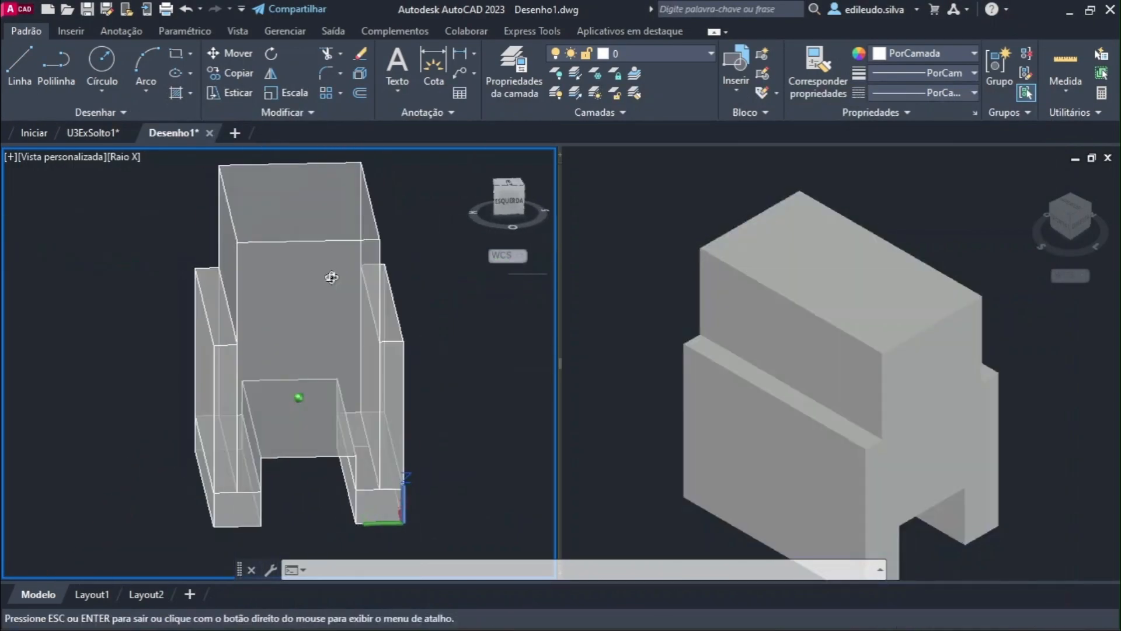
pyautogui.scroll(4, 371, 375)
pyautogui.scroll(-5, 431, 475)
pyautogui.moveTo(430, 475); pyautogui.dragTo(457, 503, button='middle')
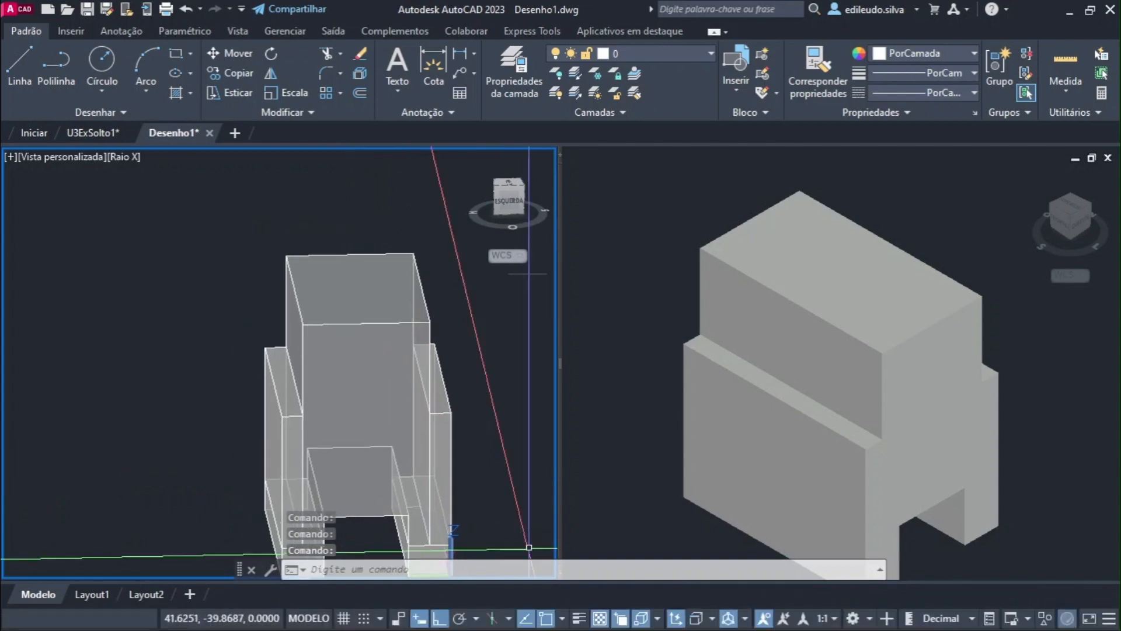
pyautogui.click(723, 616)
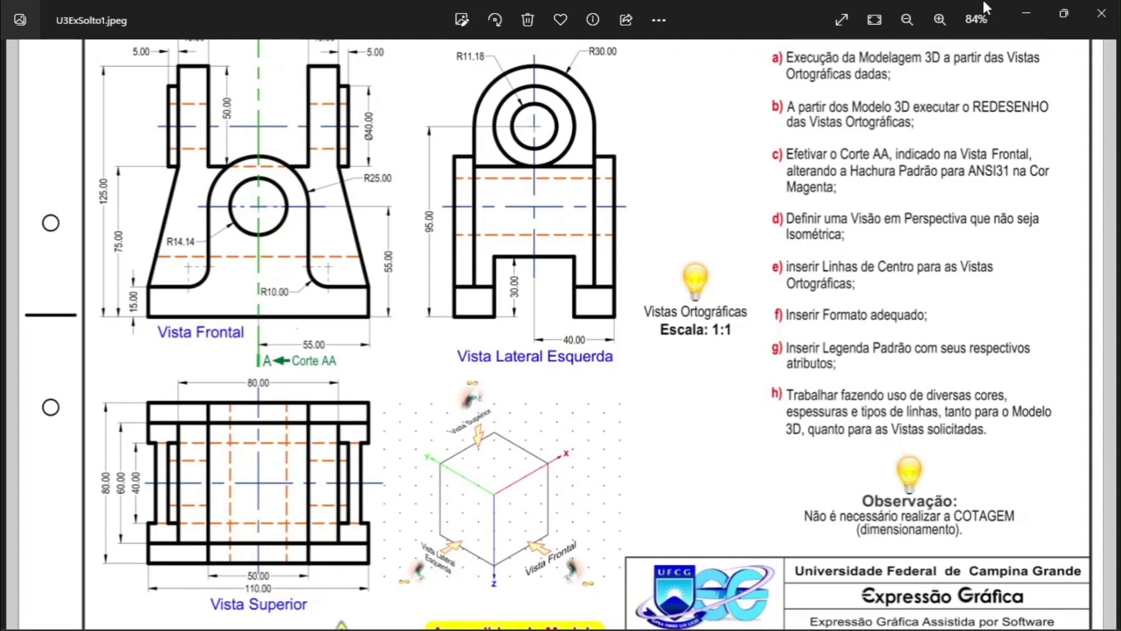
pyautogui.click(1026, 13)
# After rechecking the radius in the reference drawing, fillet one long upper edge of the main block with radius 30
pyautogui.write('conc')
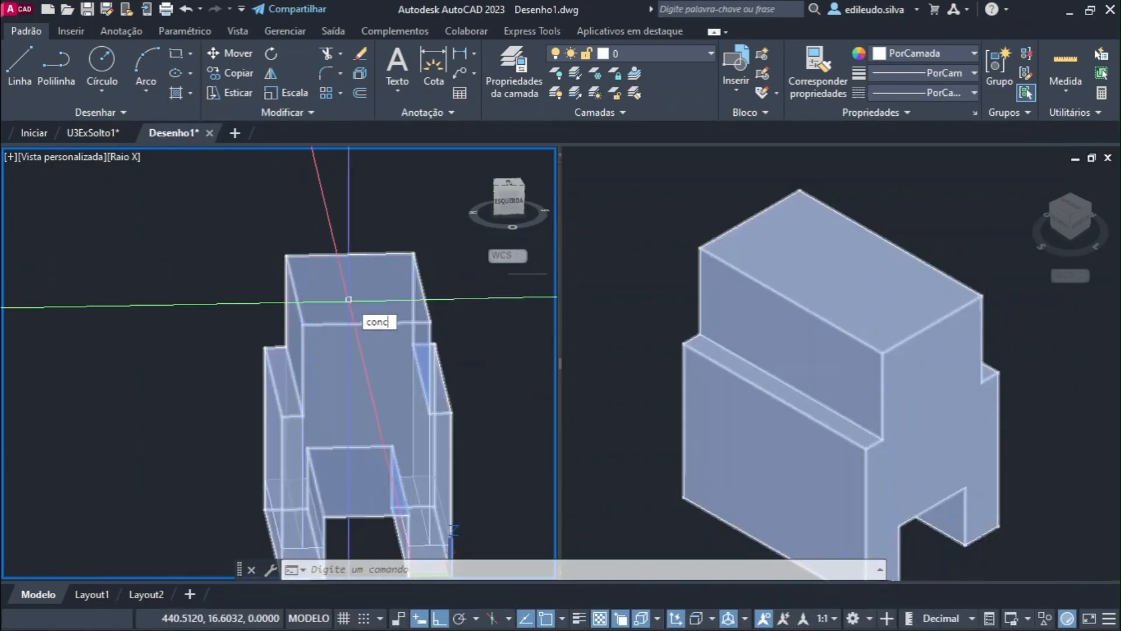
pyautogui.write('ord')
pyautogui.press('Return')
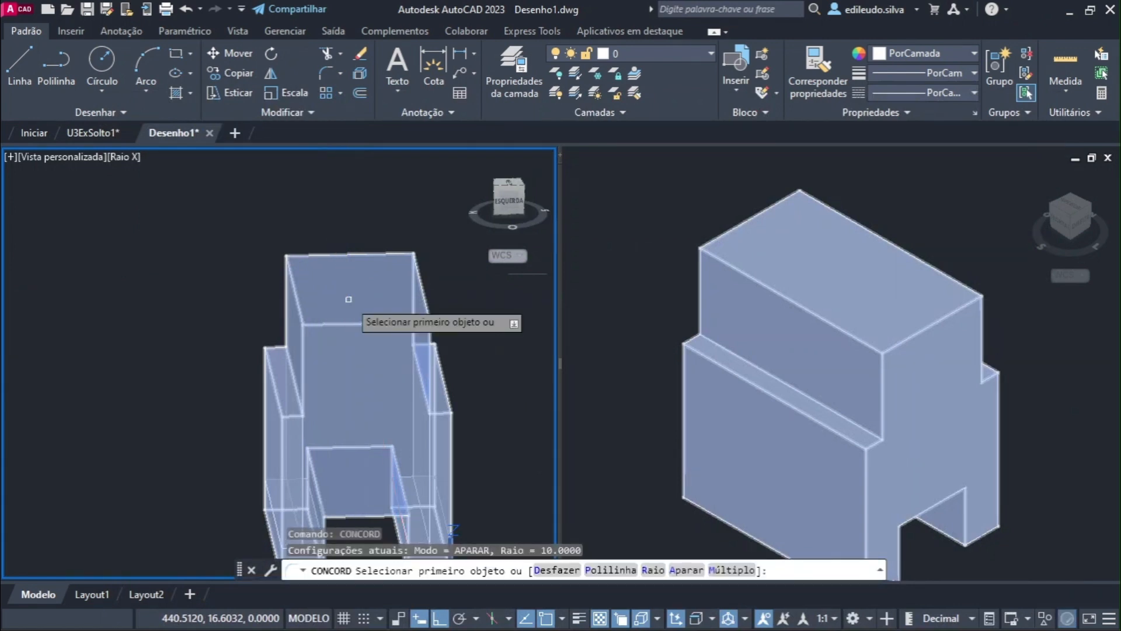
pyautogui.click(298, 305)
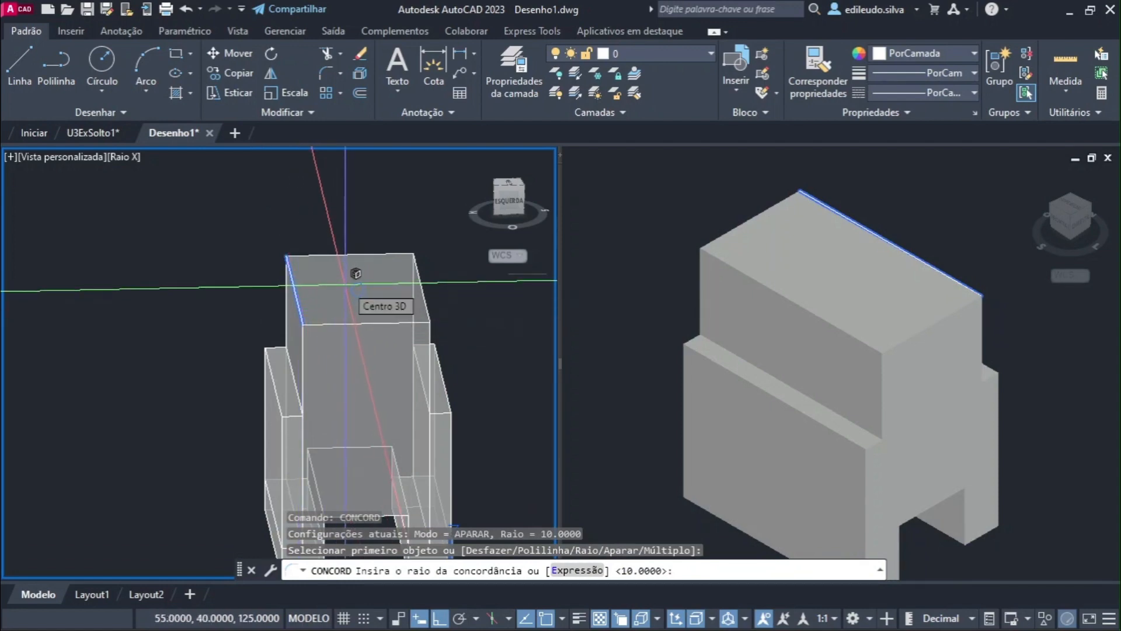
pyautogui.hotkey('alt', 'Tab')
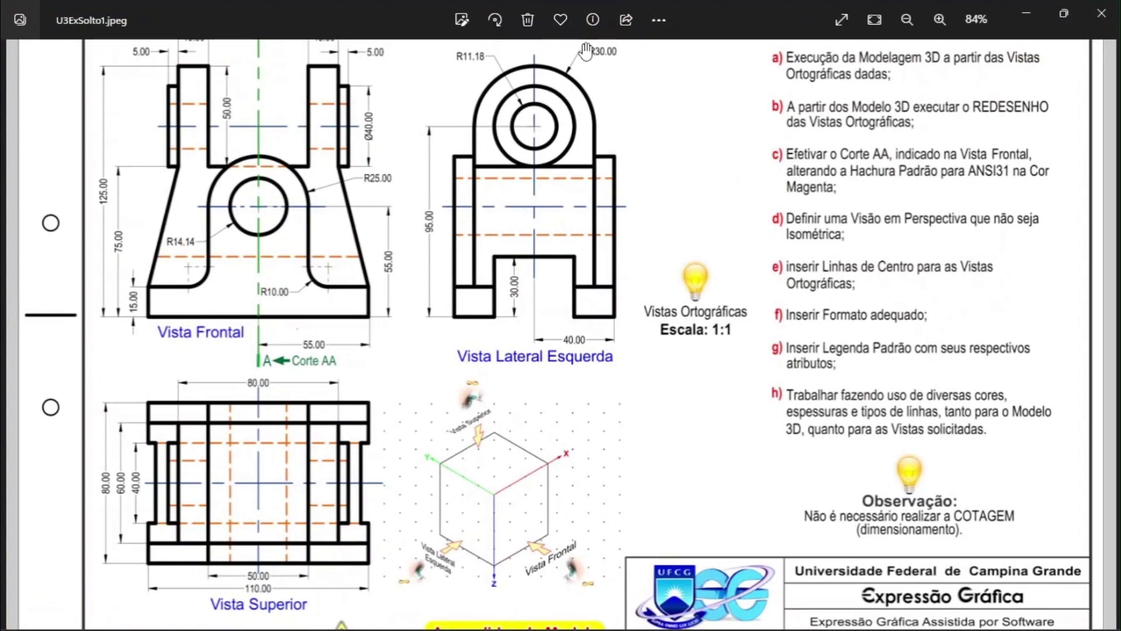
pyautogui.hotkey('alt', 'Tab')
pyautogui.hotkey('alt', 'Tab')
pyautogui.hotkey('alt', 'Tab')
pyautogui.hotkey('alt', 'Tab')
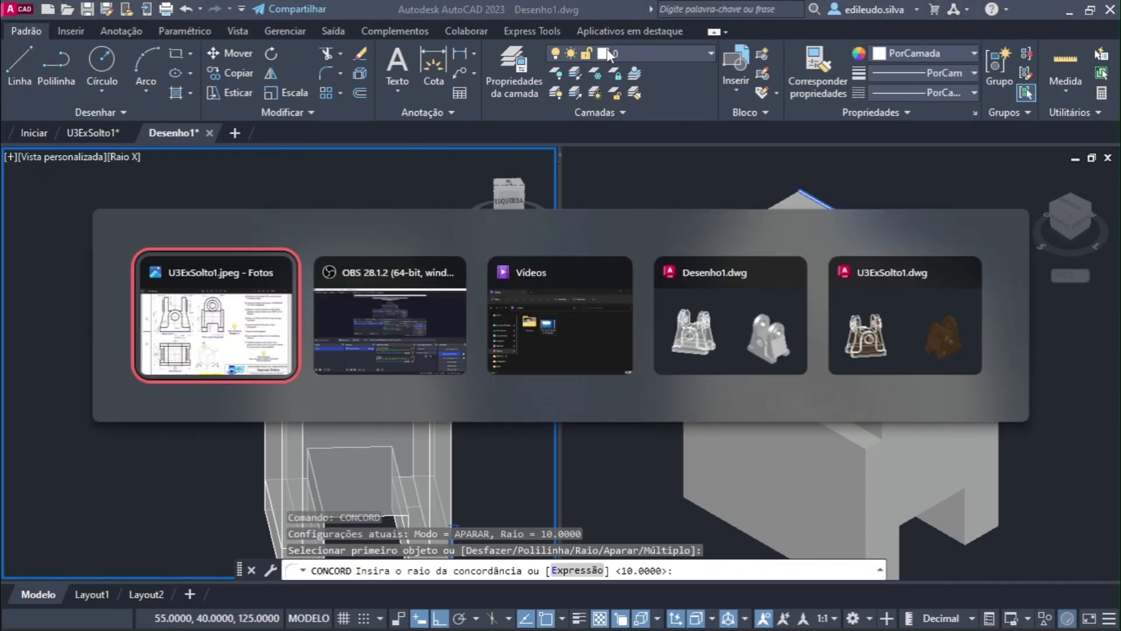
pyautogui.hotkey('alt', 'Tab')
pyautogui.hotkey('alt', 'Tab')
pyautogui.hotkey('alt', 'Tab')
pyautogui.write('3')
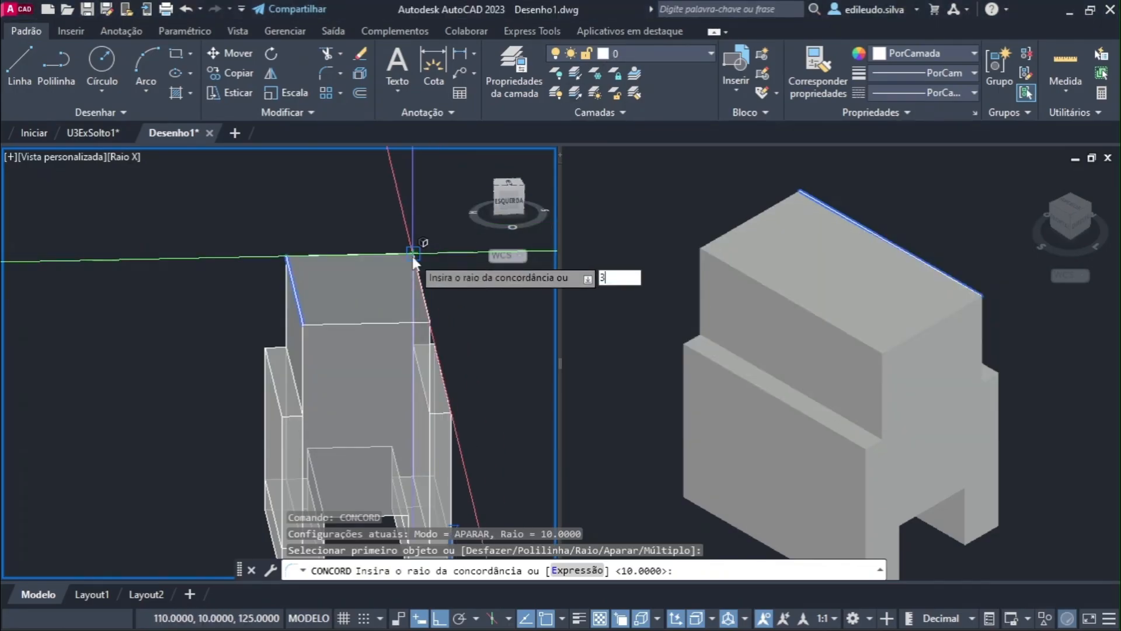
pyautogui.press('Return')
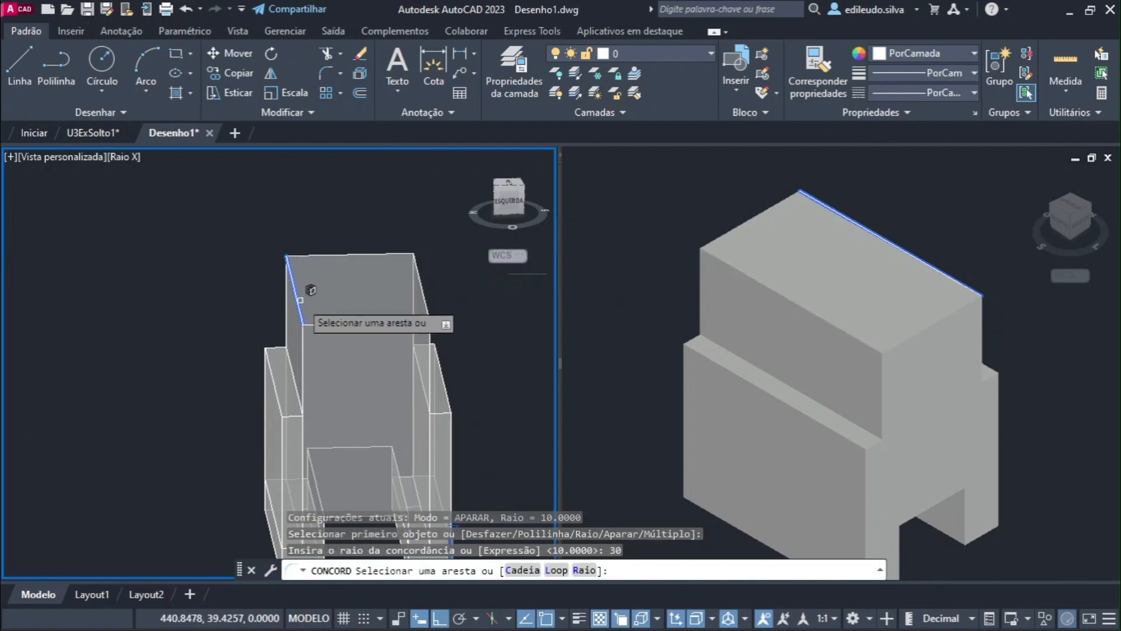
pyautogui.click(295, 299)
pyautogui.press('Return')
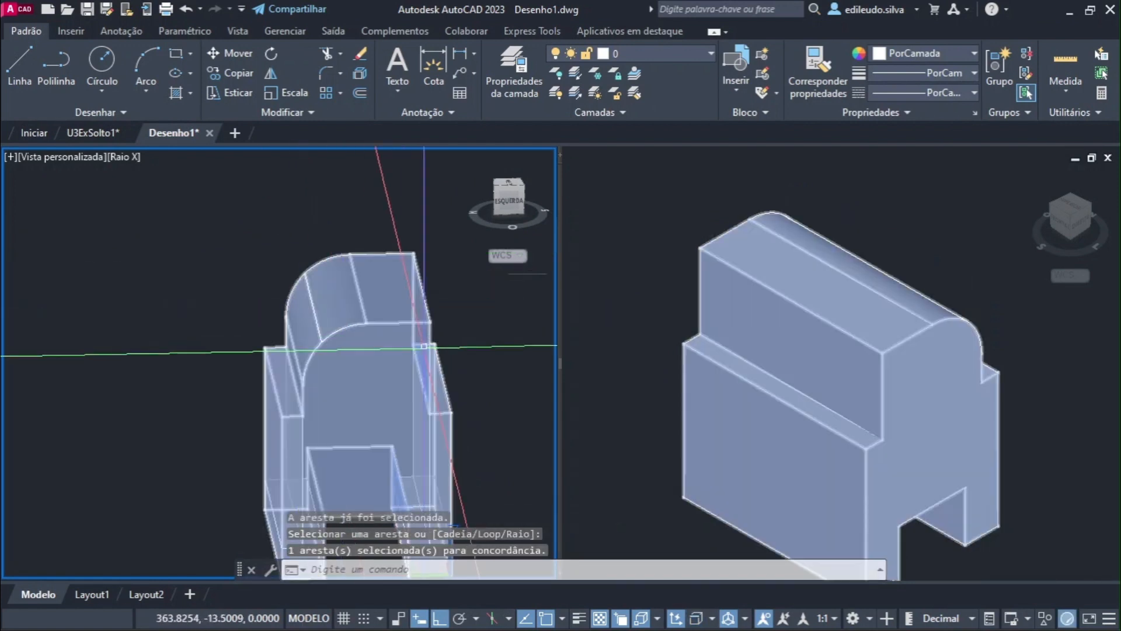
# Fillet the opposite long upper edge of the main block with radius 30 to complete its rounded top
pyautogui.keyDown('shift'); pyautogui.moveTo(425, 349); pyautogui.dragTo(397, 319, button='middle'); pyautogui.keyUp('shift')
pyautogui.press('Return')
pyautogui.press('Return')
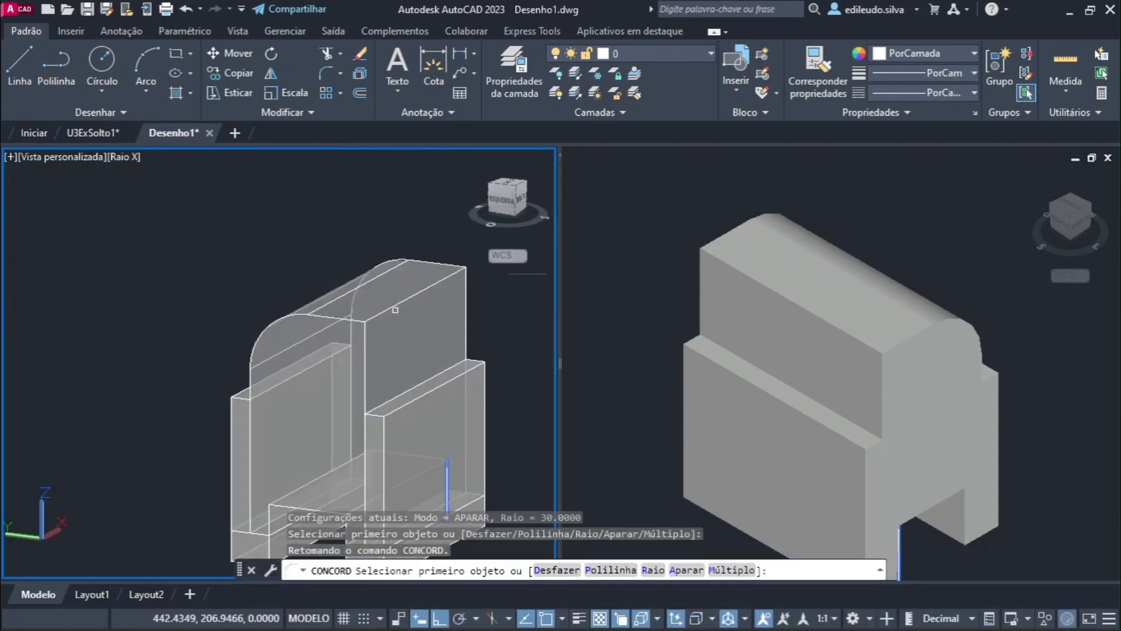
pyautogui.click(393, 307)
pyautogui.press('Return')
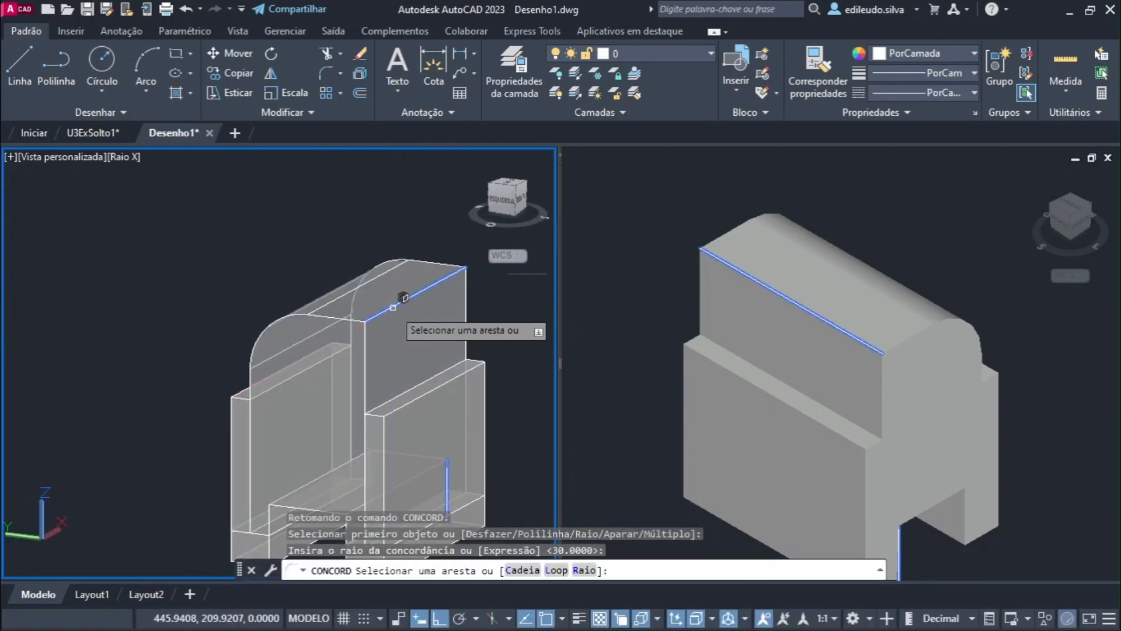
pyautogui.click(403, 298)
pyautogui.keyDown('shift'); pyautogui.moveTo(403, 298); pyautogui.dragTo(307, 363, button='middle'); pyautogui.keyUp('shift')
pyautogui.moveTo(369, 453); pyautogui.dragTo(368, 387, button='middle')
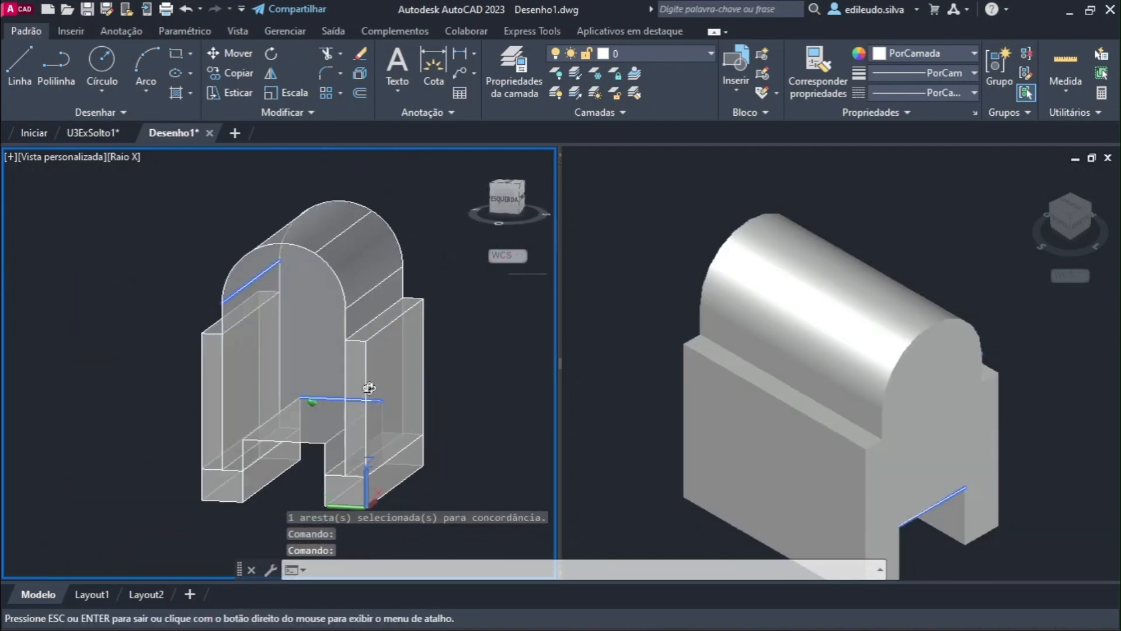
pyautogui.click(403, 502)
pyautogui.press('Escape')
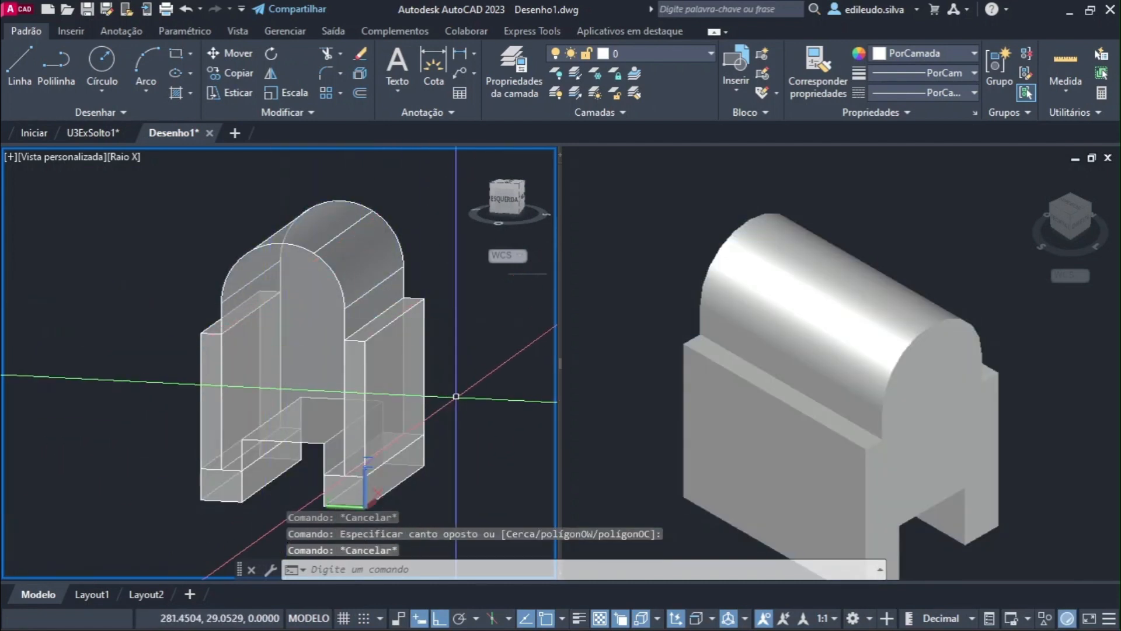
# Select the near side plate and examine the reference drawing's front view for its central section's width and sloping sides
pyautogui.keyDown('shift'); pyautogui.moveTo(445, 395); pyautogui.dragTo(379, 434, button='middle'); pyautogui.keyUp('shift')
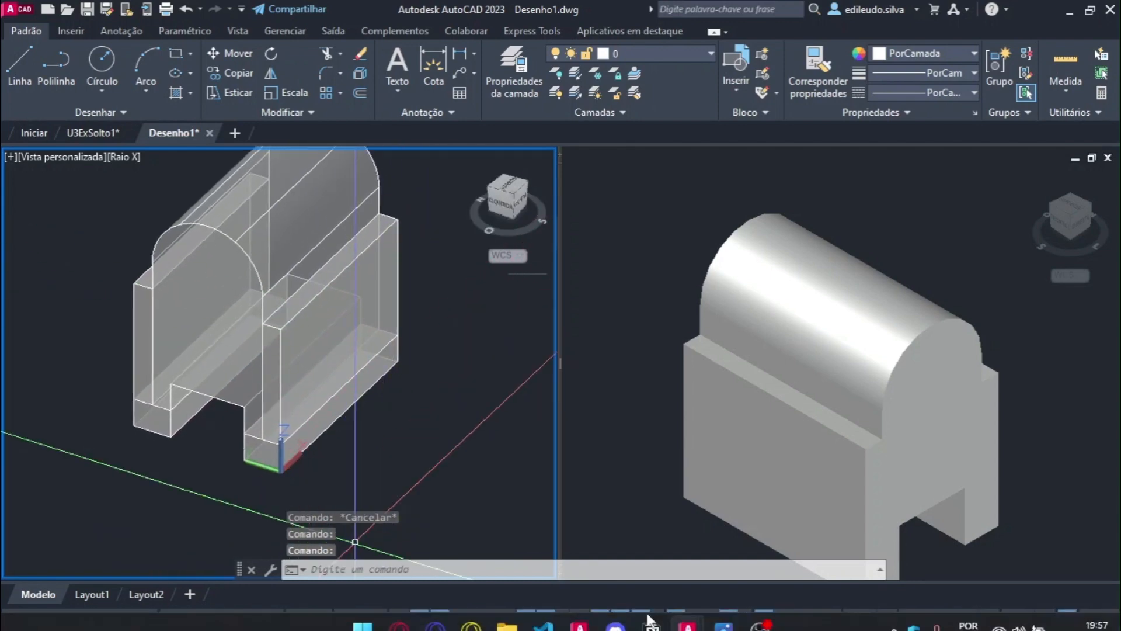
pyautogui.click(723, 610)
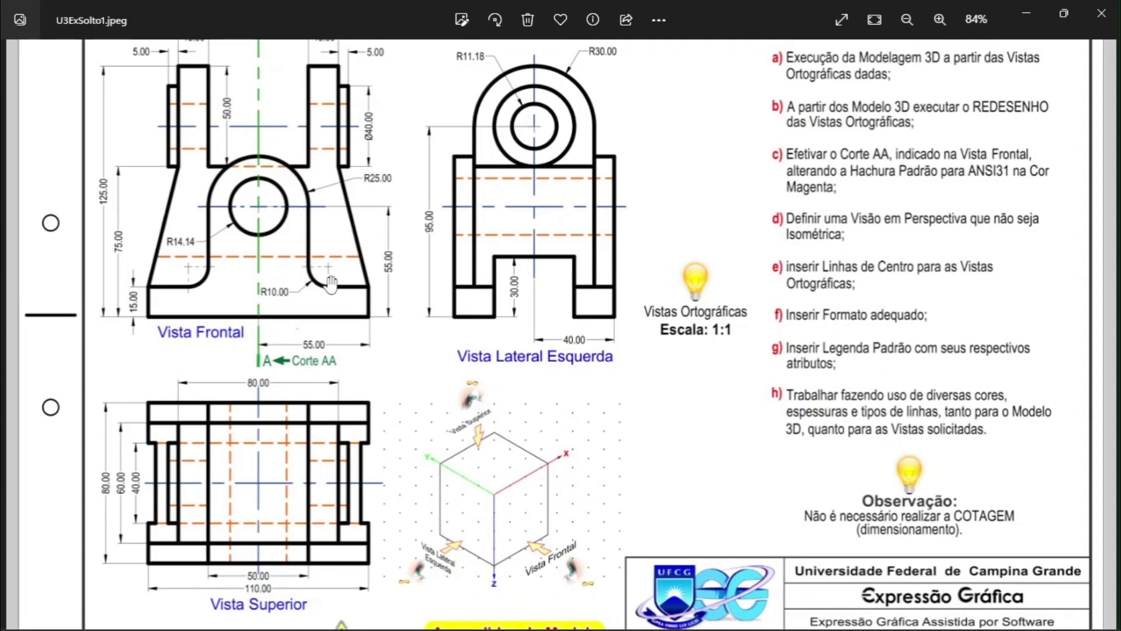
pyautogui.click(1028, 3)
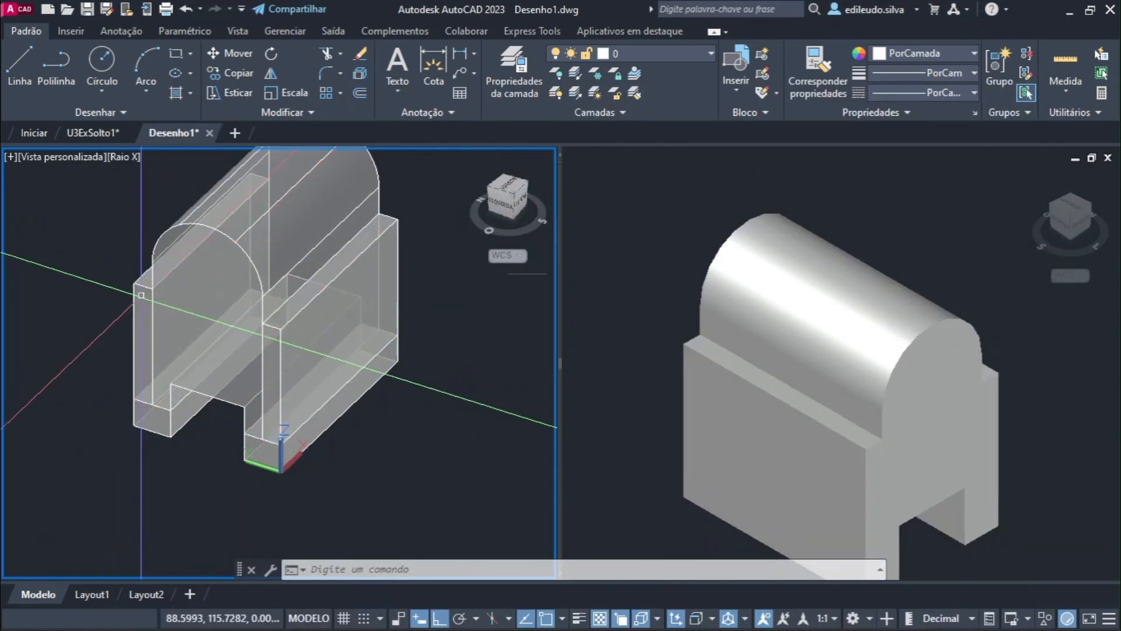
pyautogui.scroll(2, 258, 309)
pyautogui.keyDown('shift'); pyautogui.moveTo(339, 344); pyautogui.dragTo(325, 378, button='middle'); pyautogui.keyUp('shift')
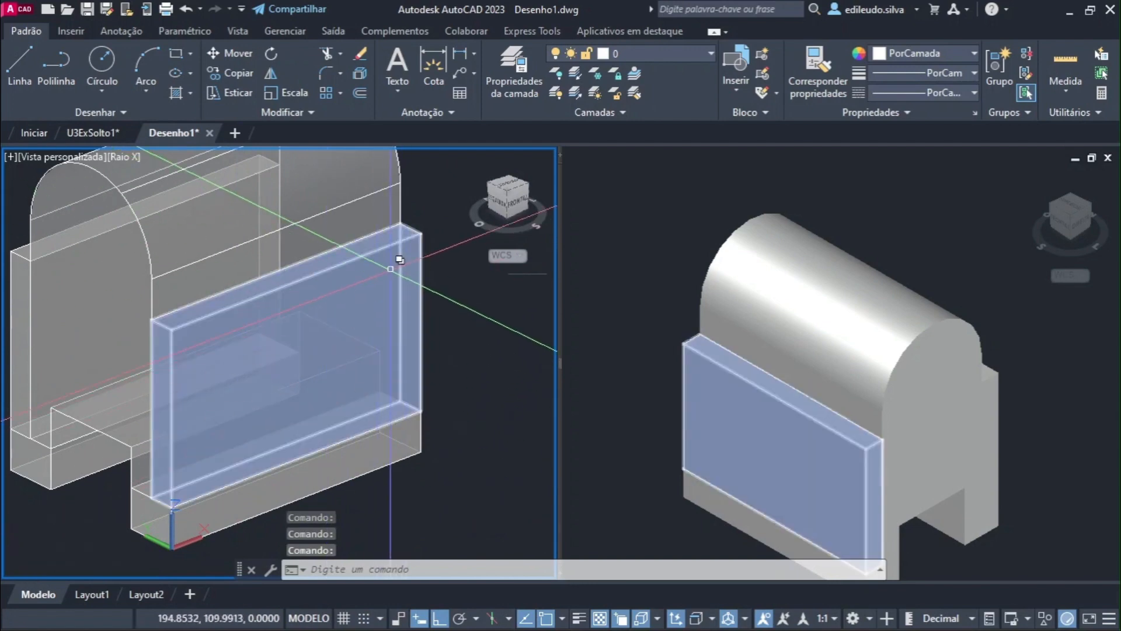
pyautogui.click(413, 272)
pyautogui.click(1066, 14)
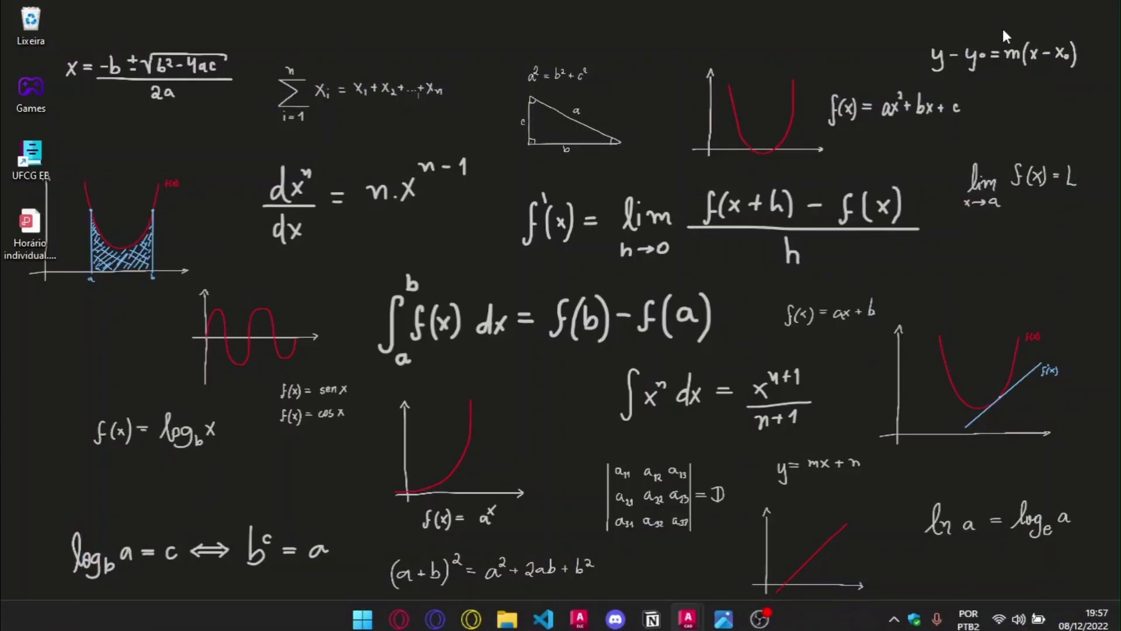
pyautogui.click(722, 618)
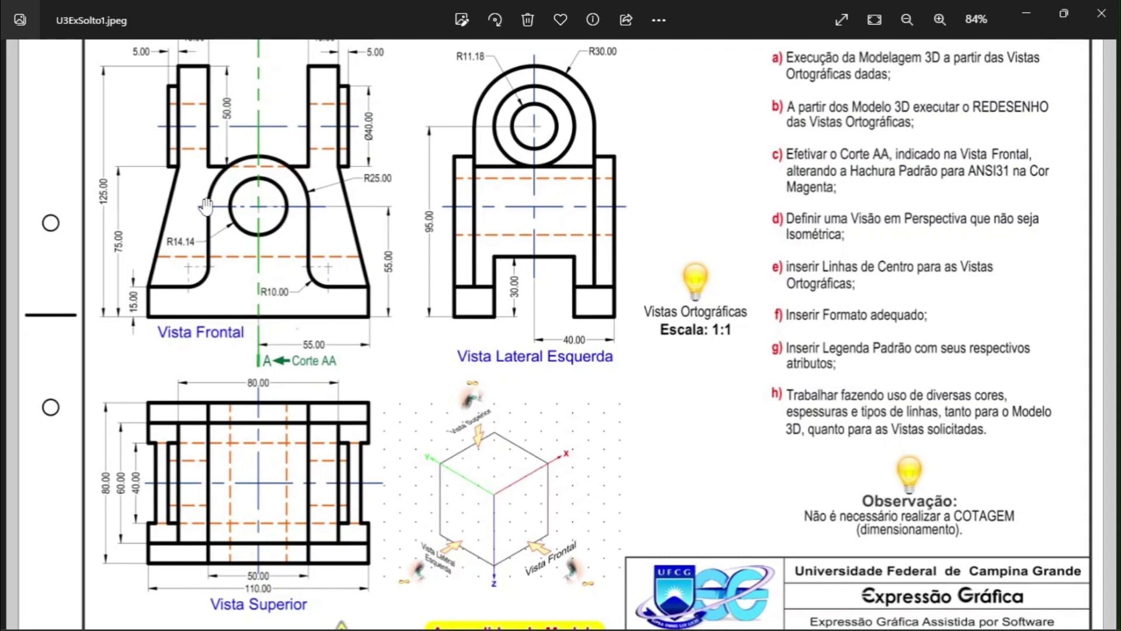
pyautogui.doubleClick(962, 7)
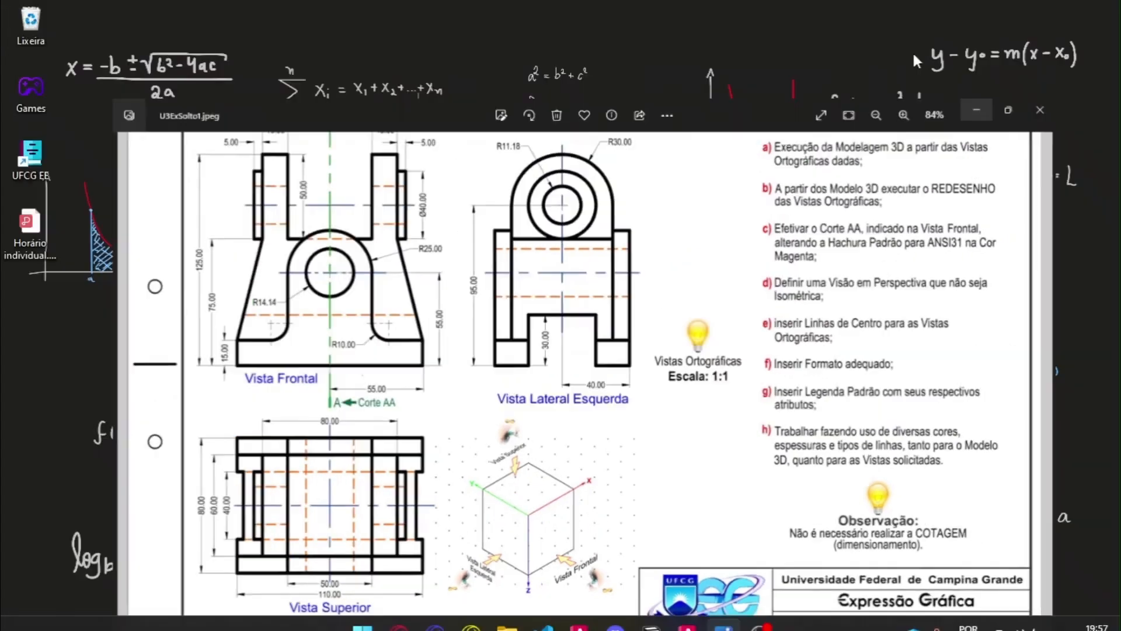
pyautogui.click(913, 50)
pyautogui.moveTo(687, 614)
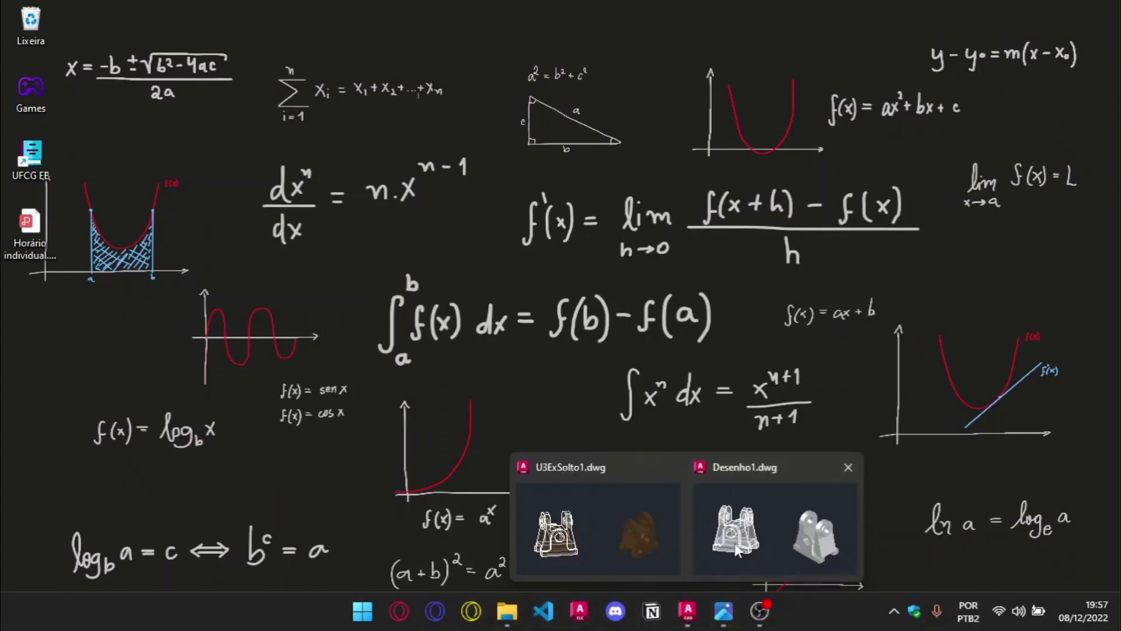
pyautogui.click(768, 529)
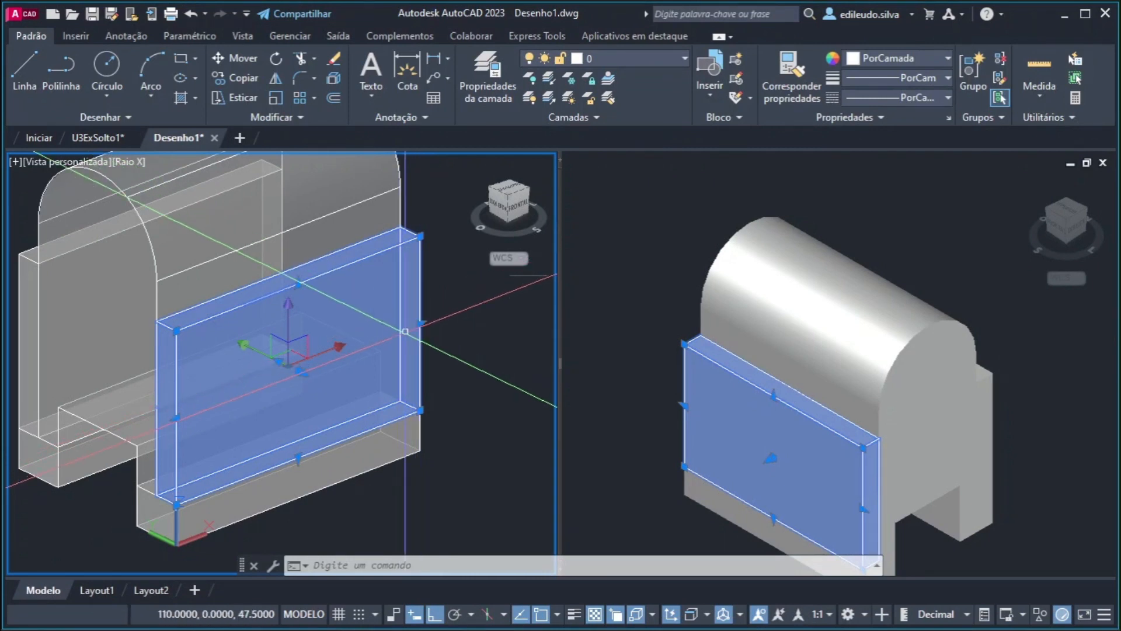
# Set the selected side plate's length to 50, keeping it centred on the block's side
pyautogui.doubleClick(418, 340)
pyautogui.click(599, 272)
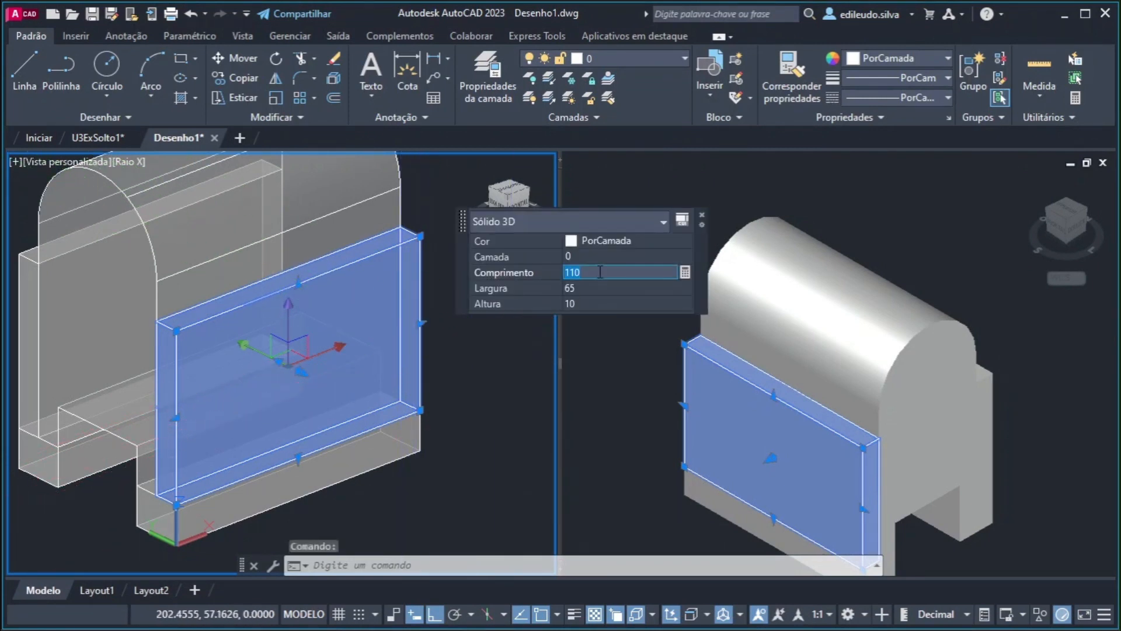
pyautogui.press('Return')
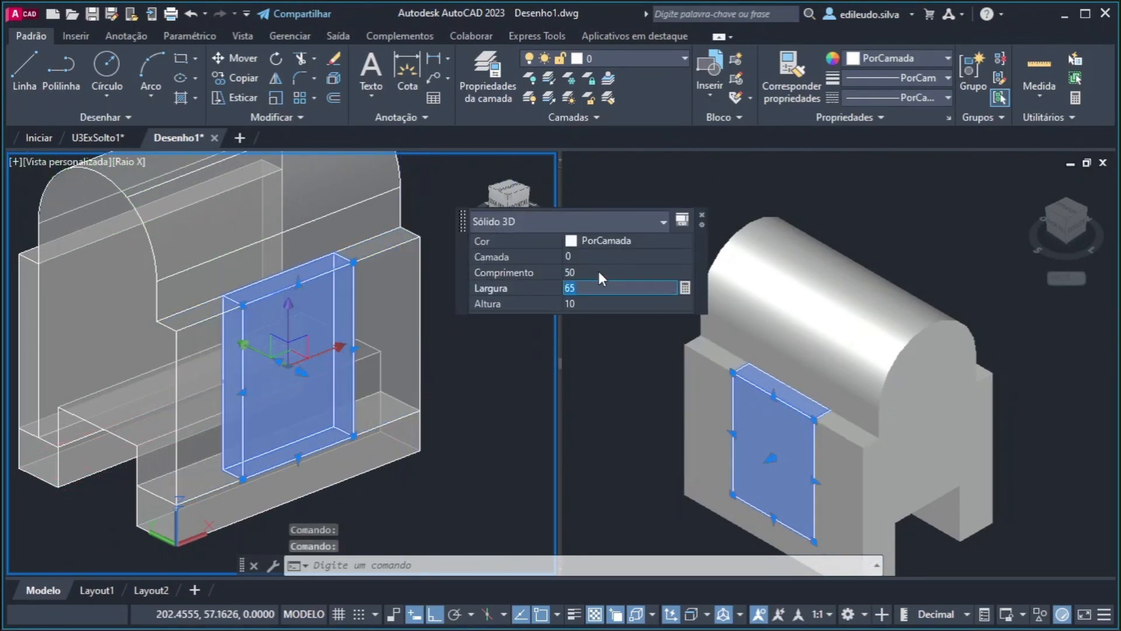
pyautogui.press('Escape')
# Create a 30 by 65 box, 10 thick, from the narrowed plate's lower outer corner to the block's upper outer corner
pyautogui.keyDown('shift'); pyautogui.moveTo(303, 409); pyautogui.dragTo(403, 502, button='middle'); pyautogui.keyUp('shift')
pyautogui.scroll(2, 403, 502)
pyautogui.write('caixa')
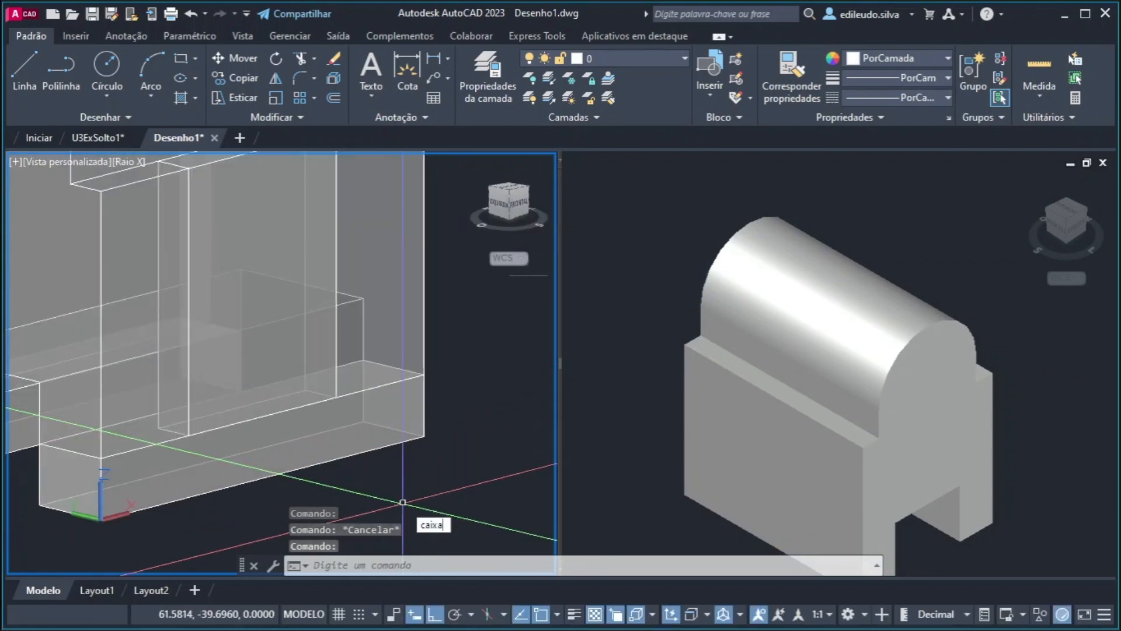
pyautogui.press('Return')
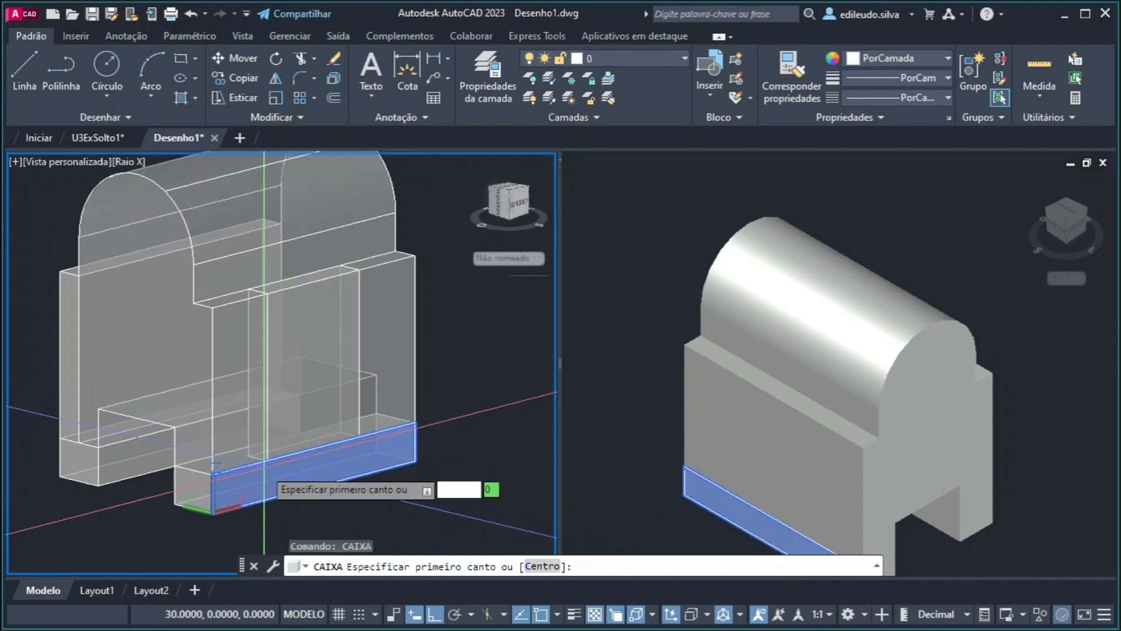
pyautogui.click(269, 460)
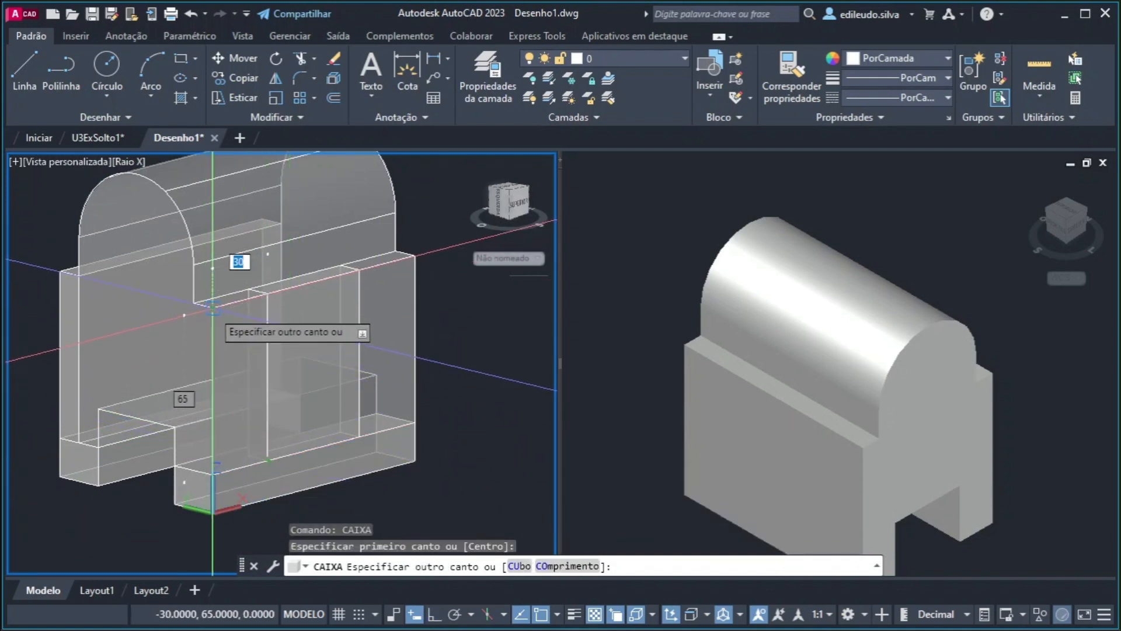
pyautogui.click(202, 305)
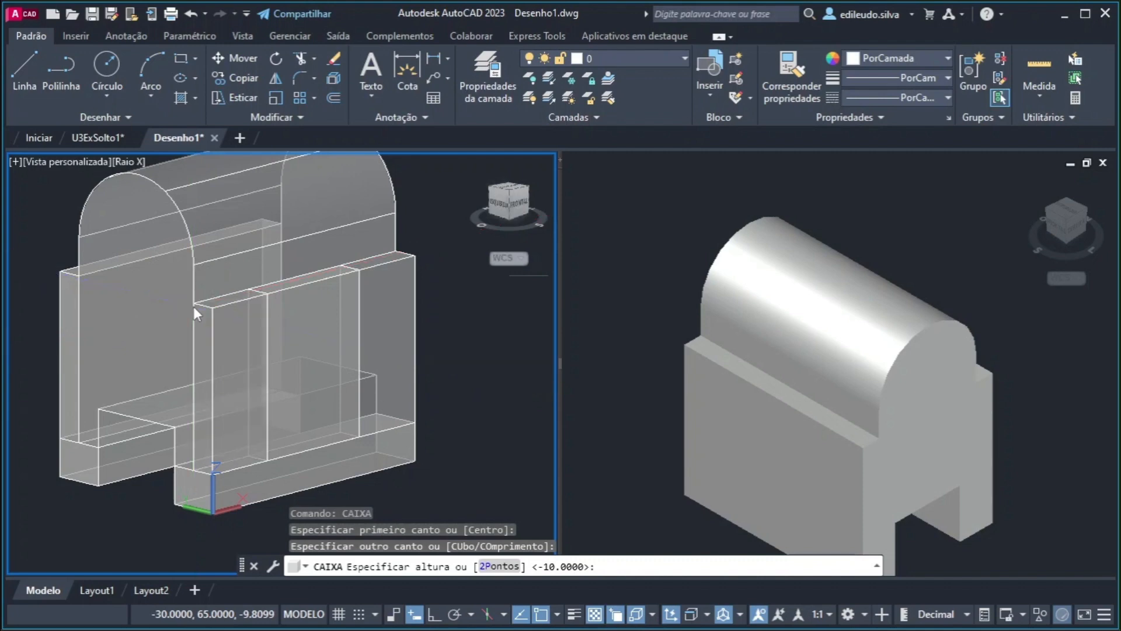
pyautogui.press('Return')
# Copy the 30 by 65 corner box from its lower outer corner to a point 80 units away along the side
pyautogui.keyDown('shift'); pyautogui.moveTo(301, 403); pyautogui.dragTo(88, 333, button='middle'); pyautogui.keyUp('shift')
pyautogui.click(89, 332)
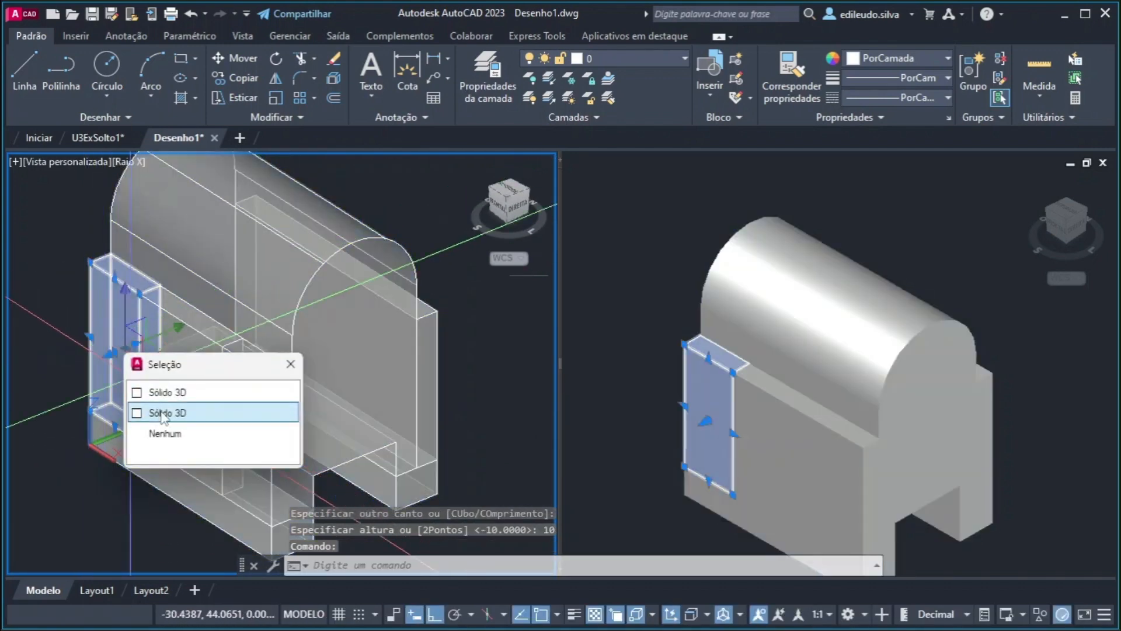
pyautogui.click(163, 410)
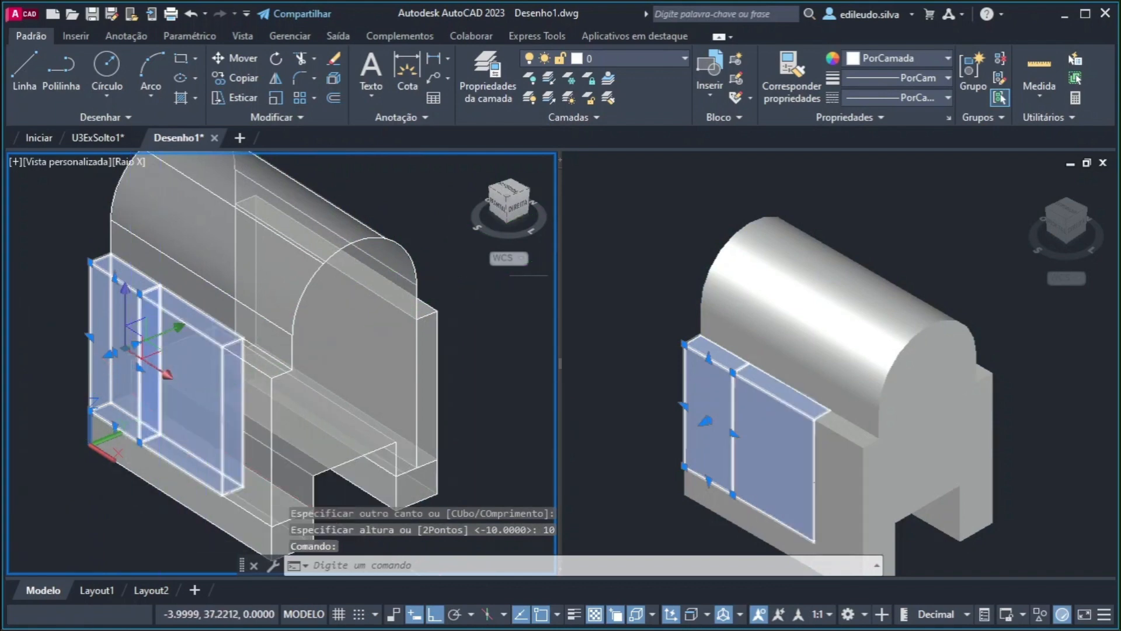
pyautogui.write('co')
pyautogui.press('Return')
pyautogui.click(89, 411)
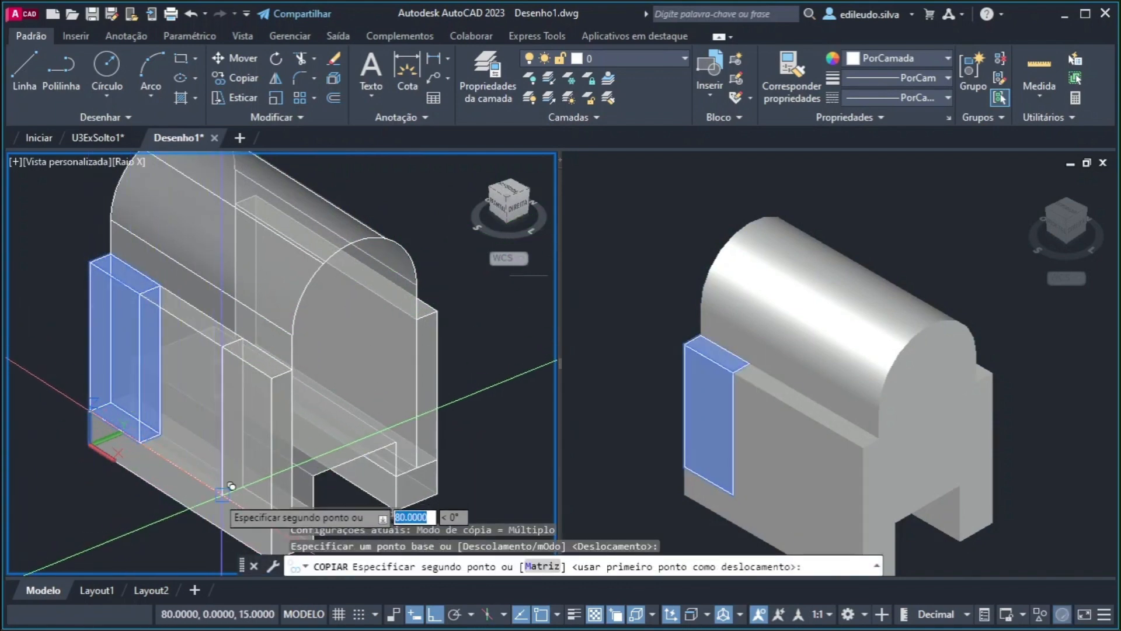
pyautogui.click(222, 494)
pyautogui.press('Escape')
pyautogui.keyDown('shift'); pyautogui.moveTo(380, 488); pyautogui.dragTo(466, 448, button='middle'); pyautogui.keyUp('shift')
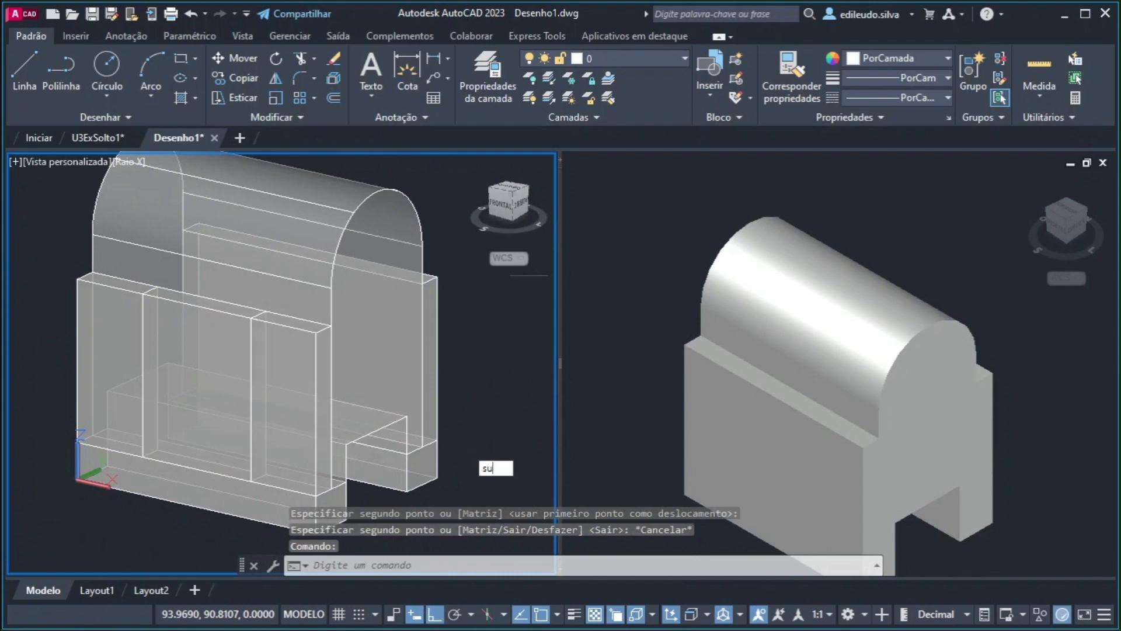
pyautogui.write('su')
pyautogui.press('Return')
pyautogui.click(367, 343)
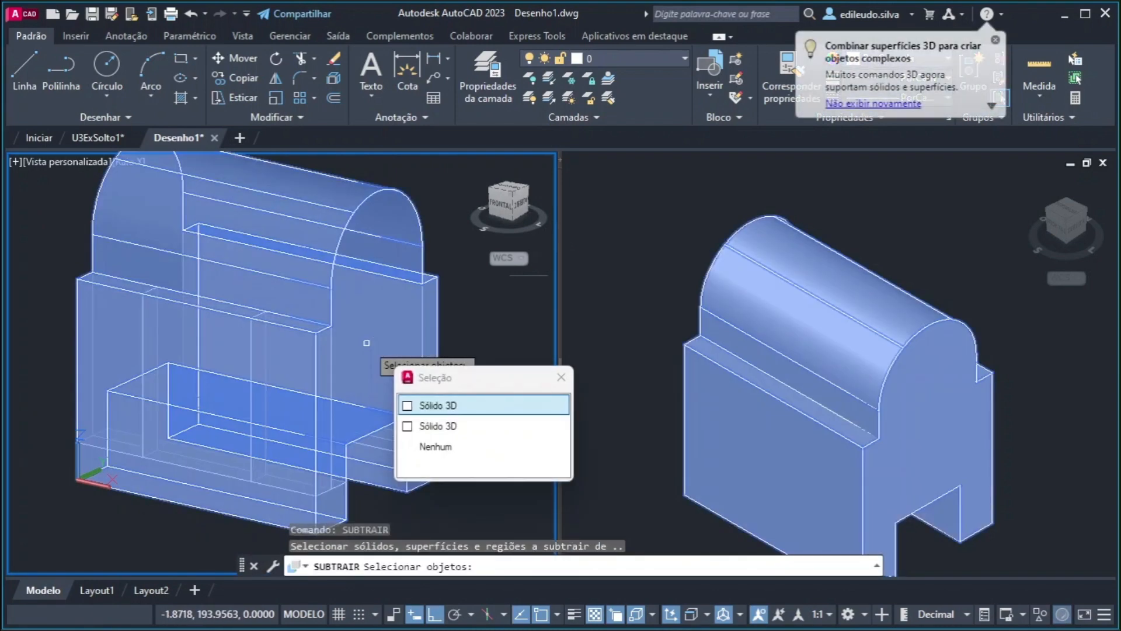
pyautogui.press('Return')
pyautogui.click(77, 327)
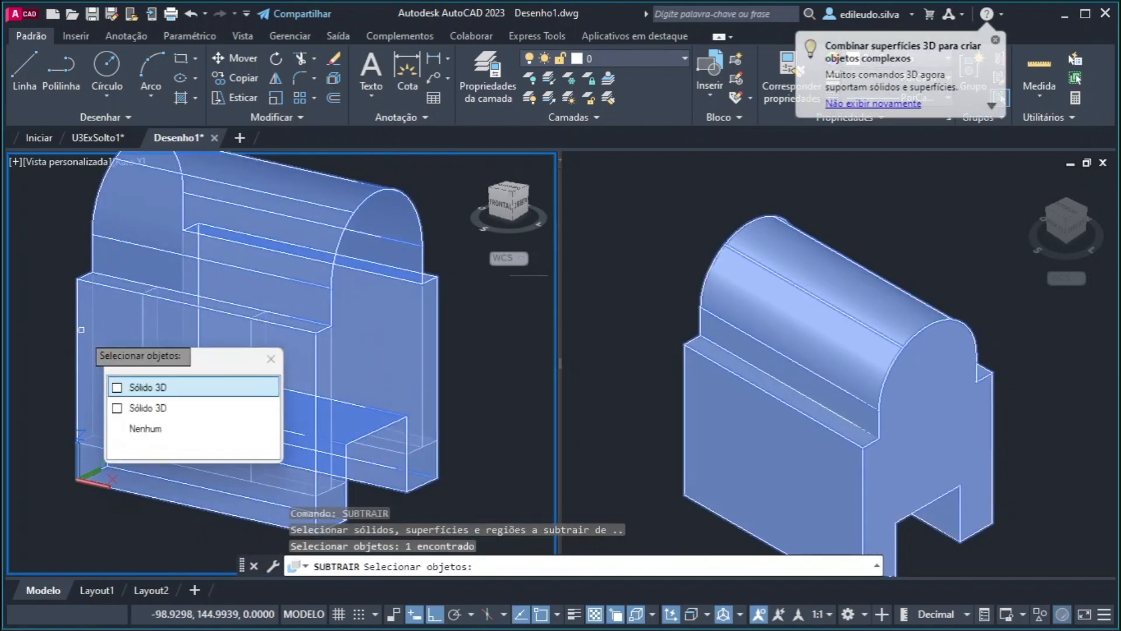
pyautogui.click(126, 407)
pyautogui.click(284, 411)
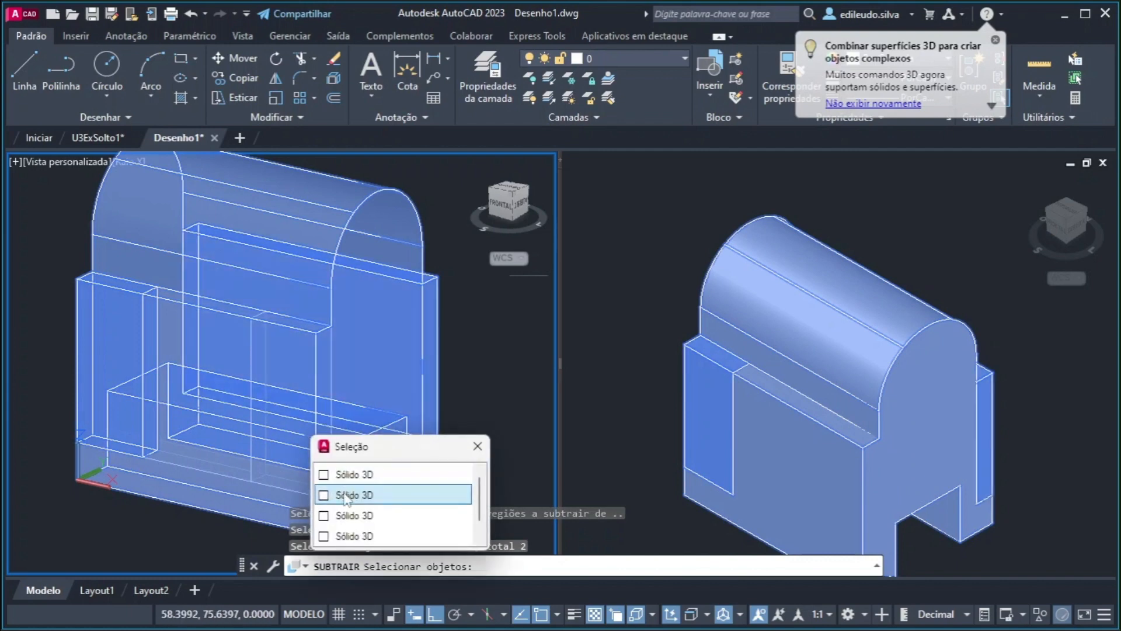
pyautogui.click(351, 534)
pyautogui.press('Return')
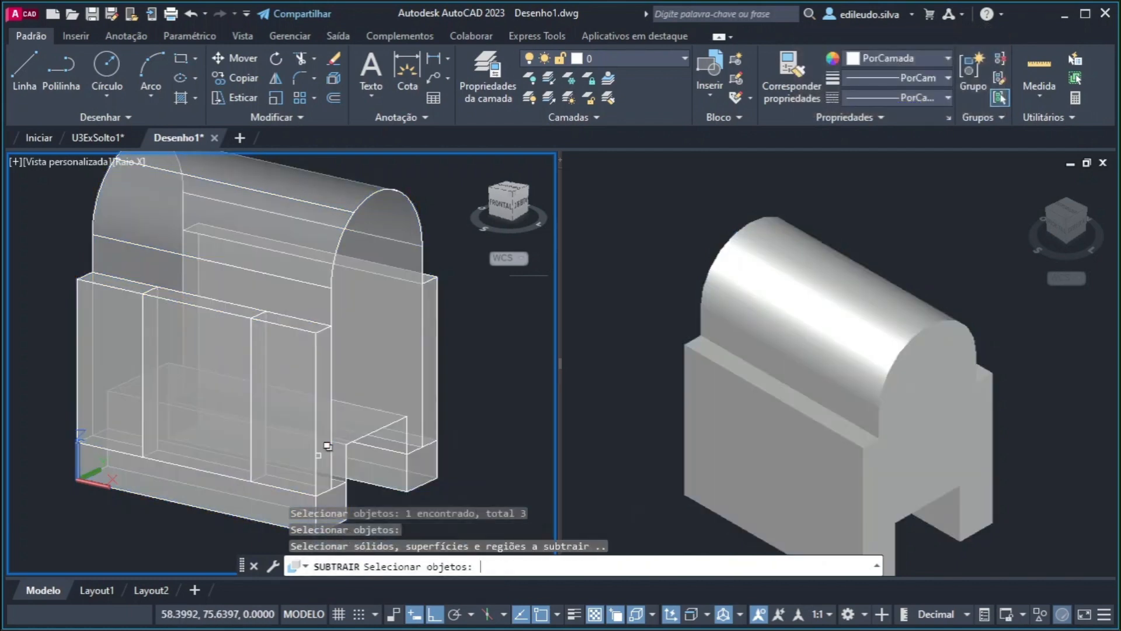
pyautogui.press('Escape')
pyautogui.press('Escape')
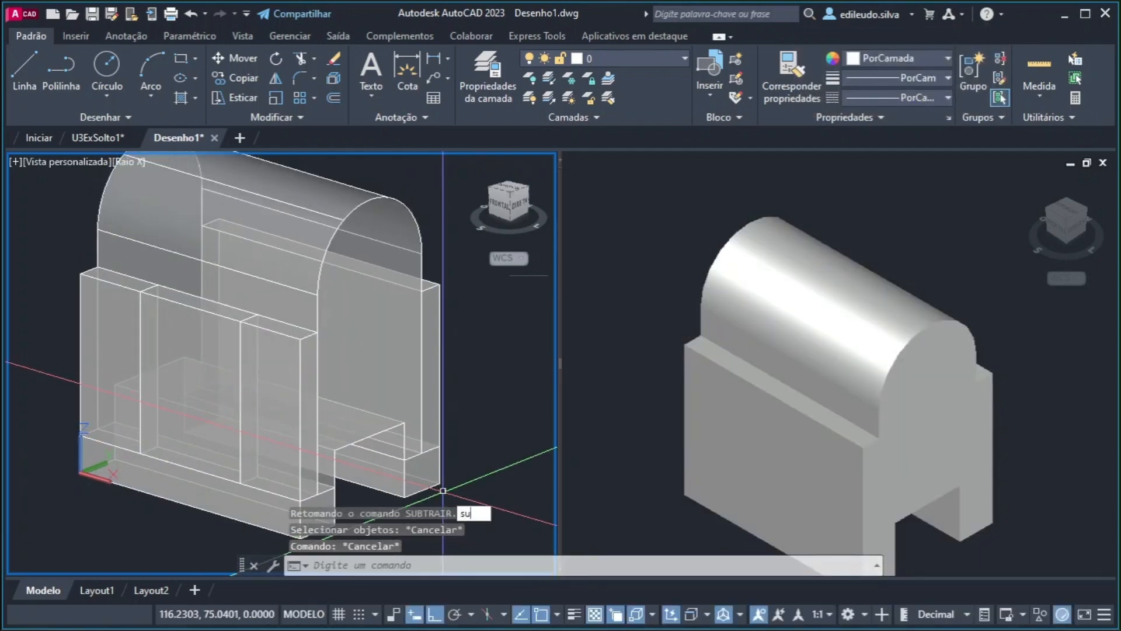
# Subtract the two end boxes from the main solid, leaving the narrower central plate on its side
pyautogui.press('Return')
pyautogui.click(289, 190)
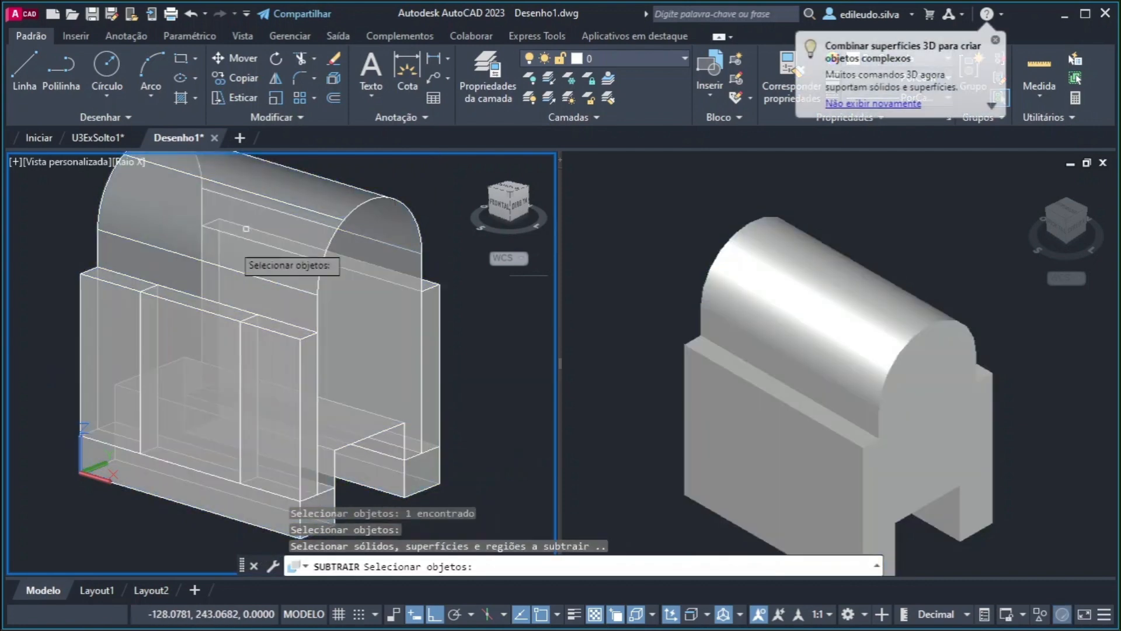
pyautogui.click(94, 309)
pyautogui.click(146, 401)
pyautogui.click(292, 410)
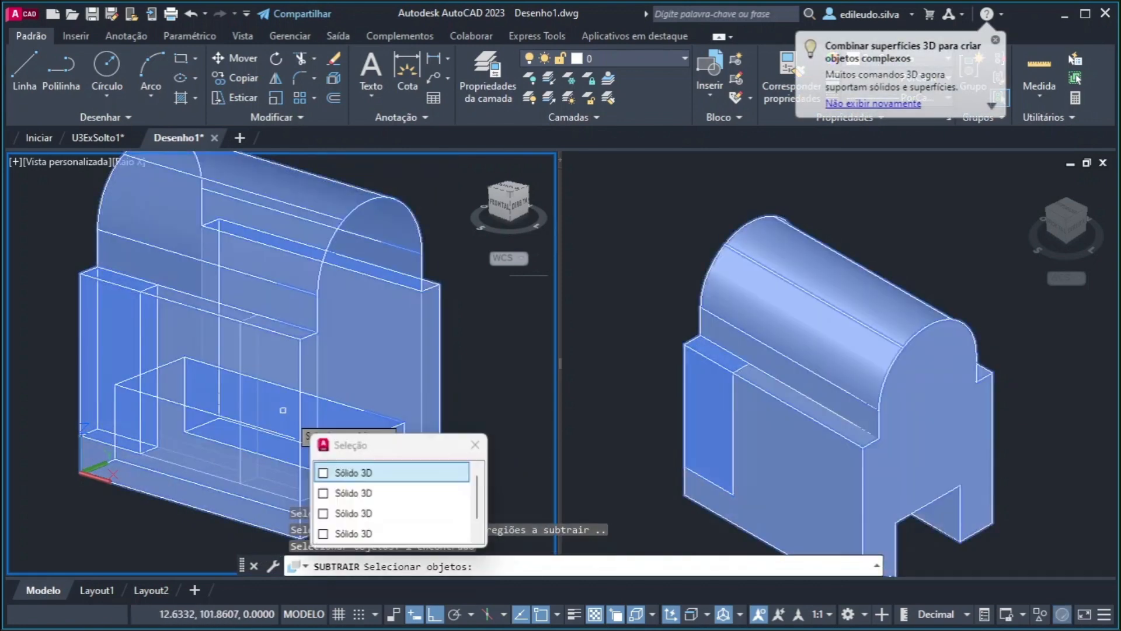
pyautogui.click(345, 490)
pyautogui.press('Return')
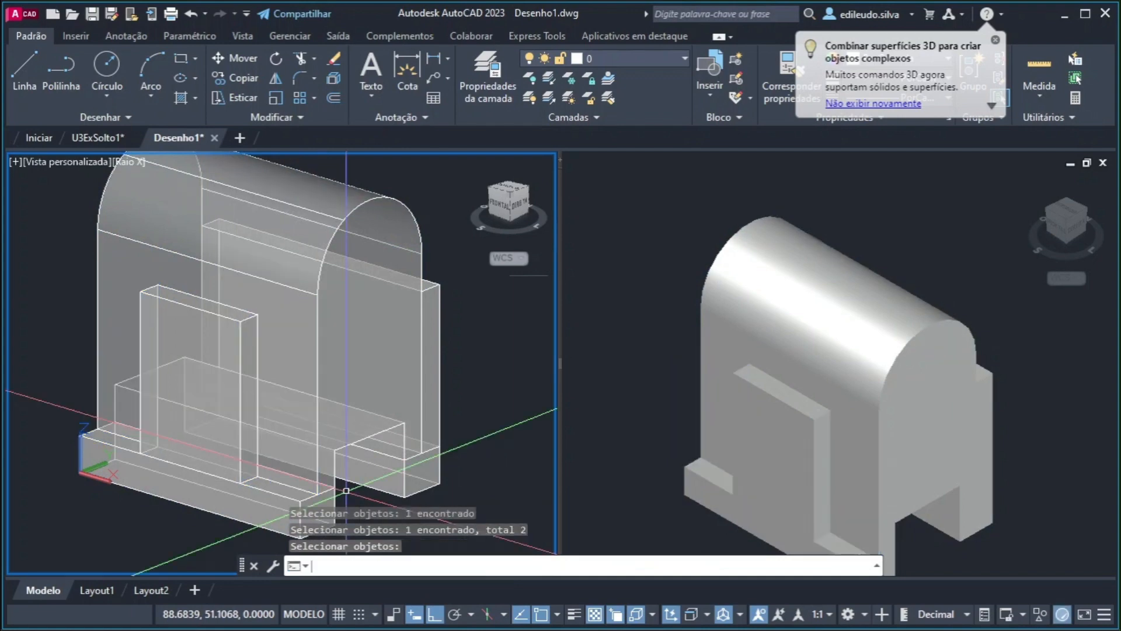
# Examine the reference drawing's front view for the radius that rounds the top of the central side plate
pyautogui.keyDown('shift'); pyautogui.moveTo(345, 491); pyautogui.dragTo(493, 446, button='middle'); pyautogui.keyUp('shift')
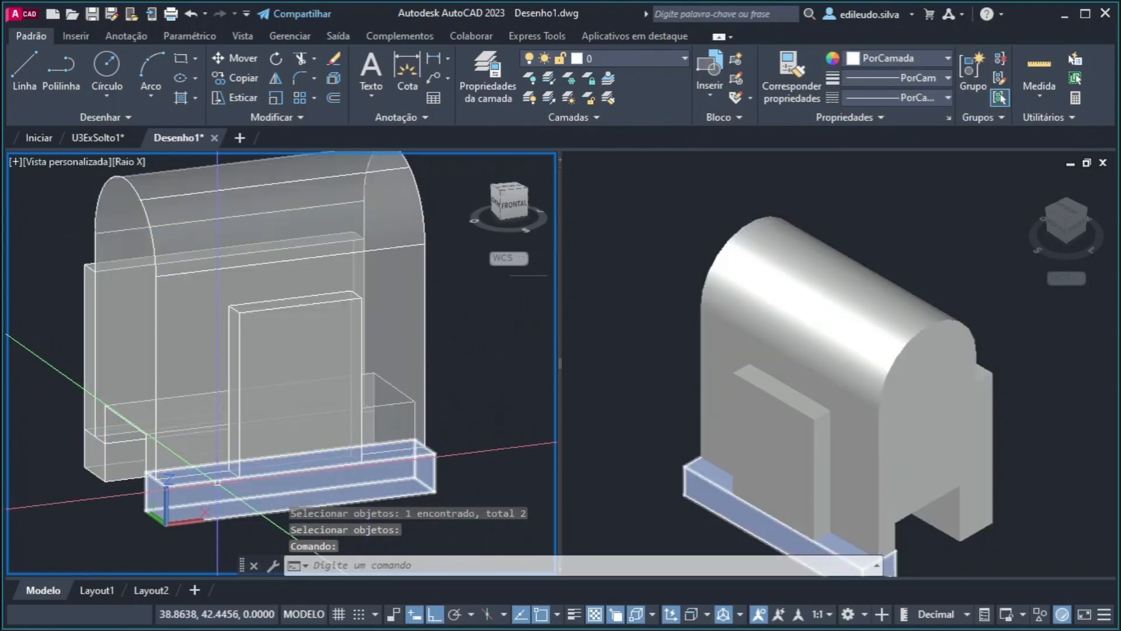
pyautogui.keyDown('shift'); pyautogui.moveTo(250, 428); pyautogui.dragTo(257, 346, button='middle'); pyautogui.keyUp('shift')
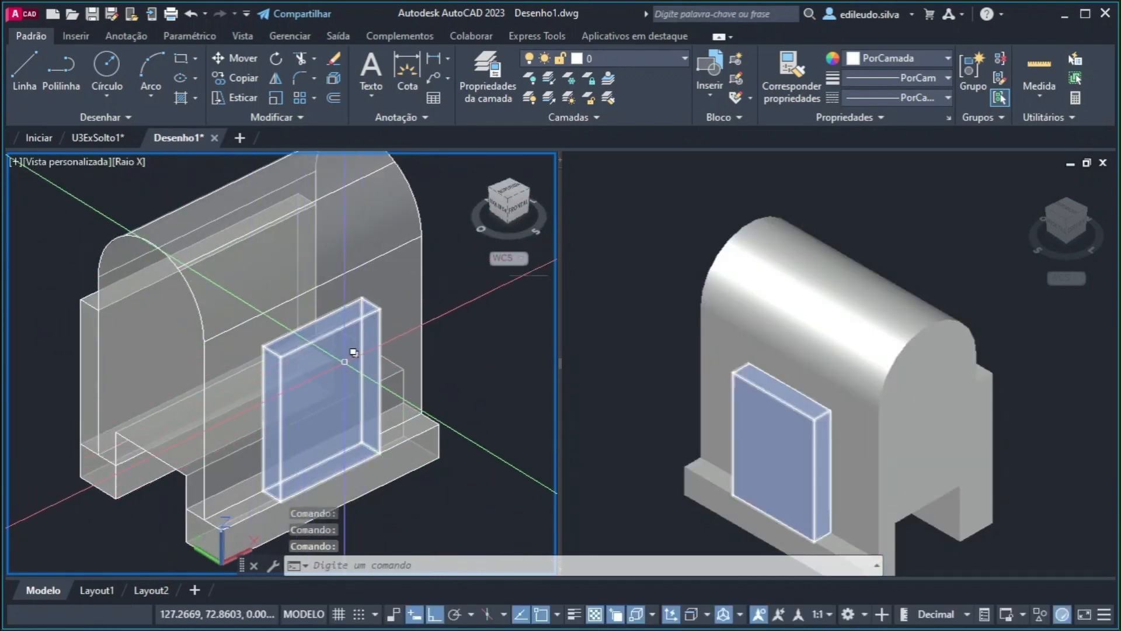
pyautogui.write('rd')
pyautogui.press('Return')
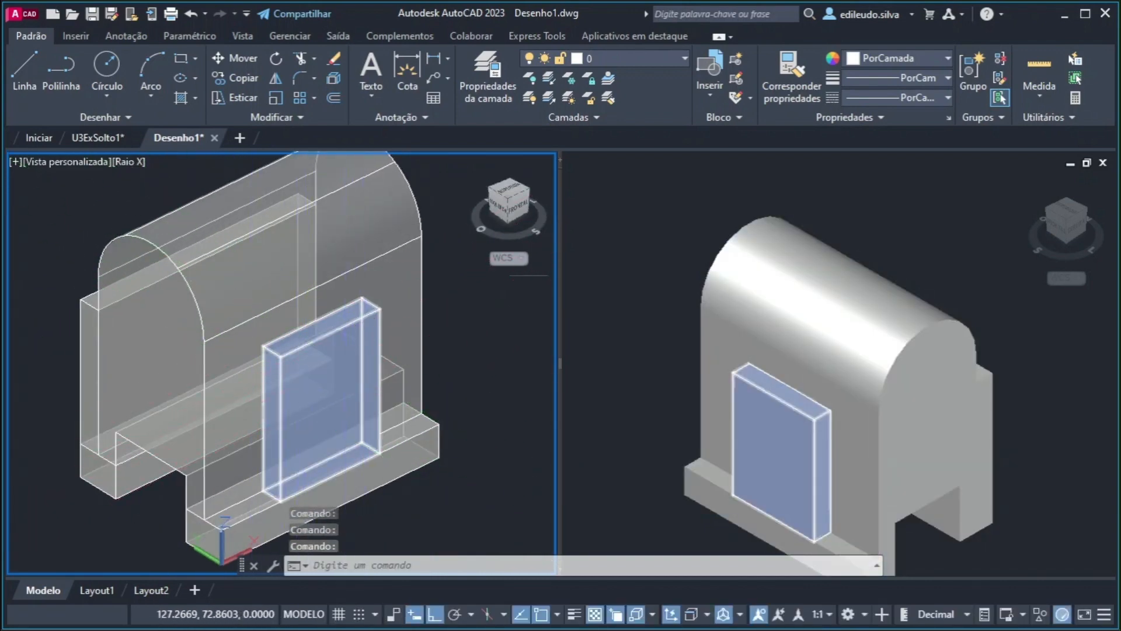
pyautogui.hotkey('alt', 'Tab')
pyautogui.hotkey('alt', 'Tab')
pyautogui.hotkey('alt', 'Tab')
pyautogui.hotkey('alt', 'Tab')
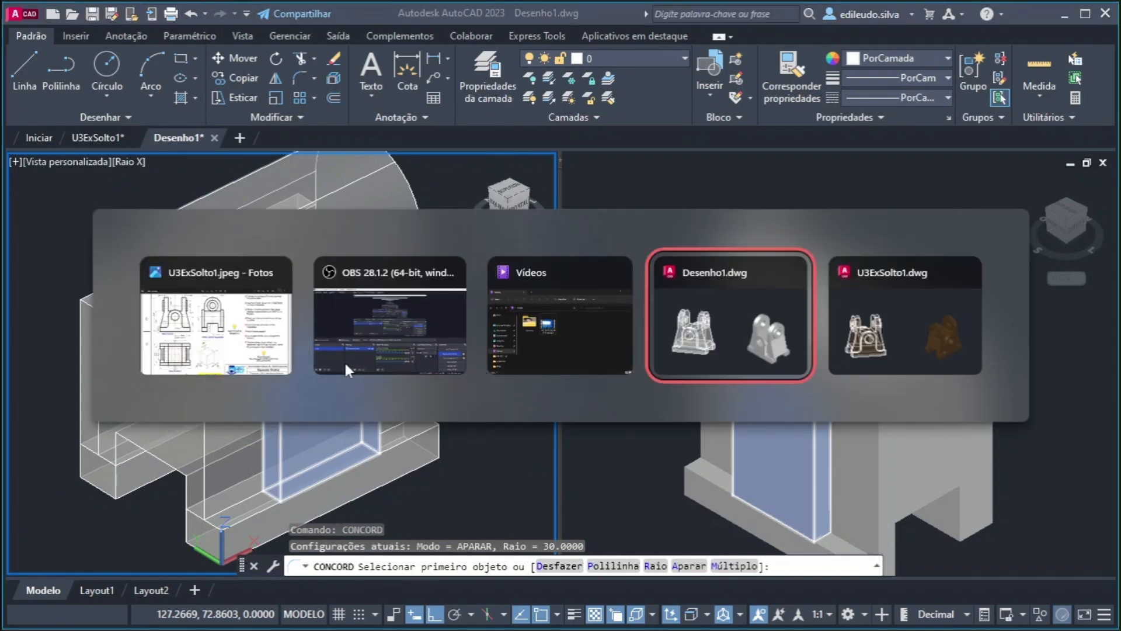
pyautogui.hotkey('alt', 'Tab')
pyautogui.hotkey('alt', 'Tab')
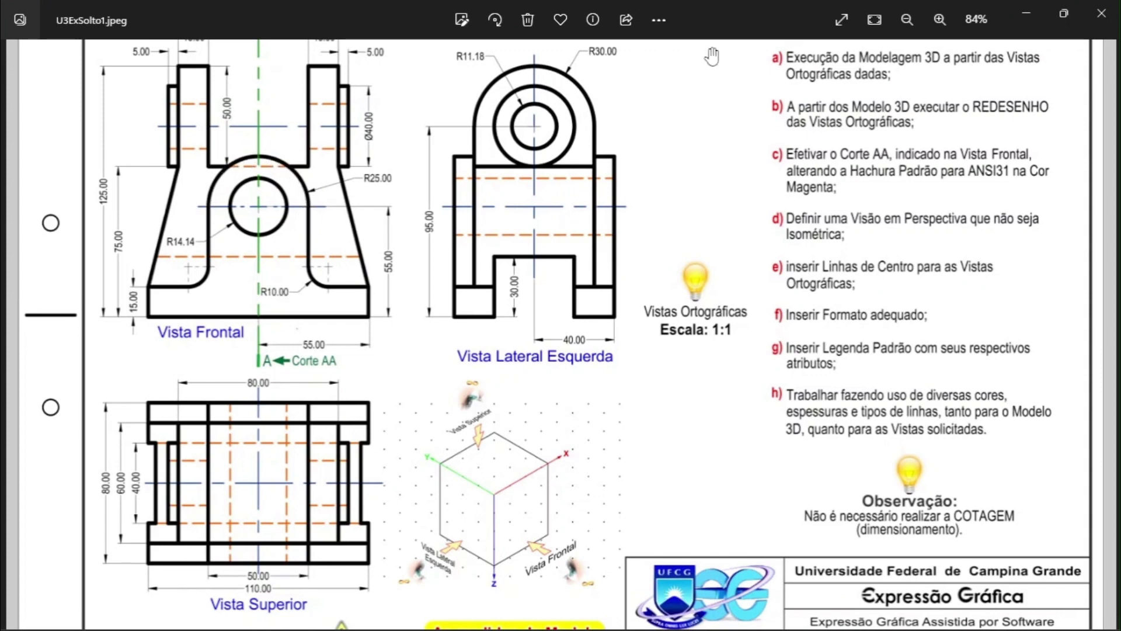
pyautogui.click(1026, 14)
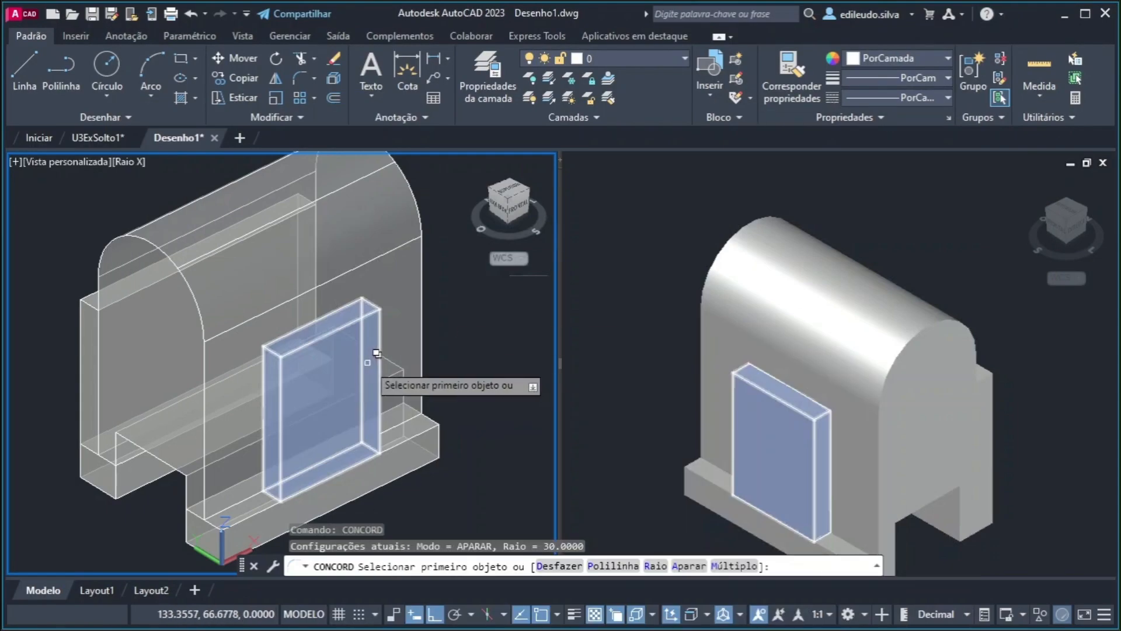
# Try to fillet one short upper edge of the central side plate with radius 20
pyautogui.click(377, 353)
pyautogui.click(426, 454)
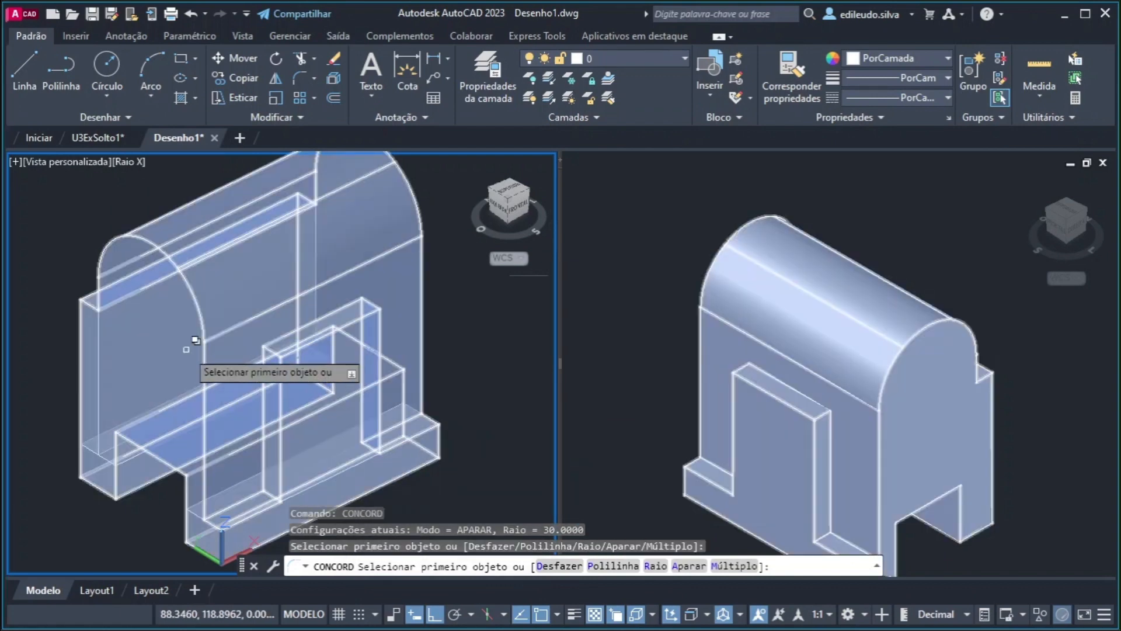
pyautogui.click(289, 344)
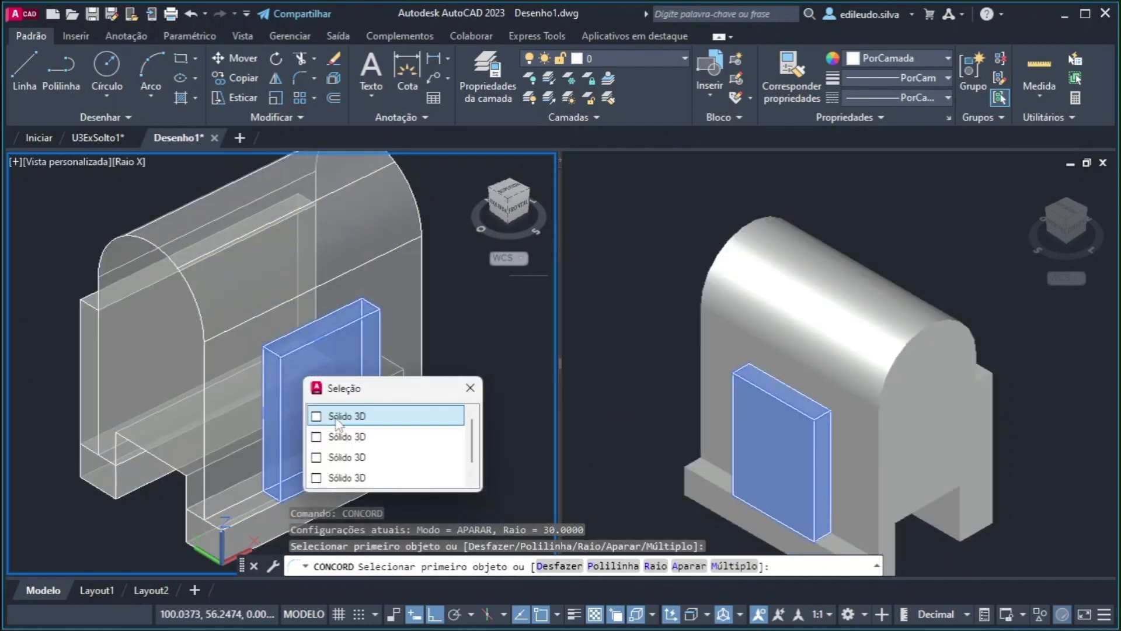
pyautogui.click(345, 406)
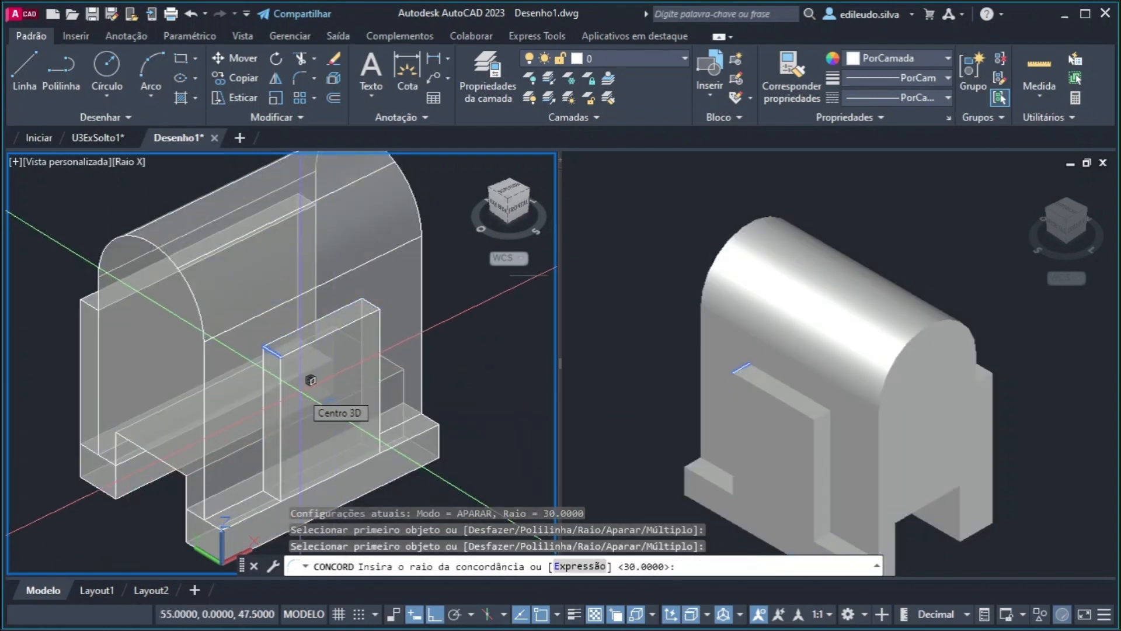
pyautogui.press('Return')
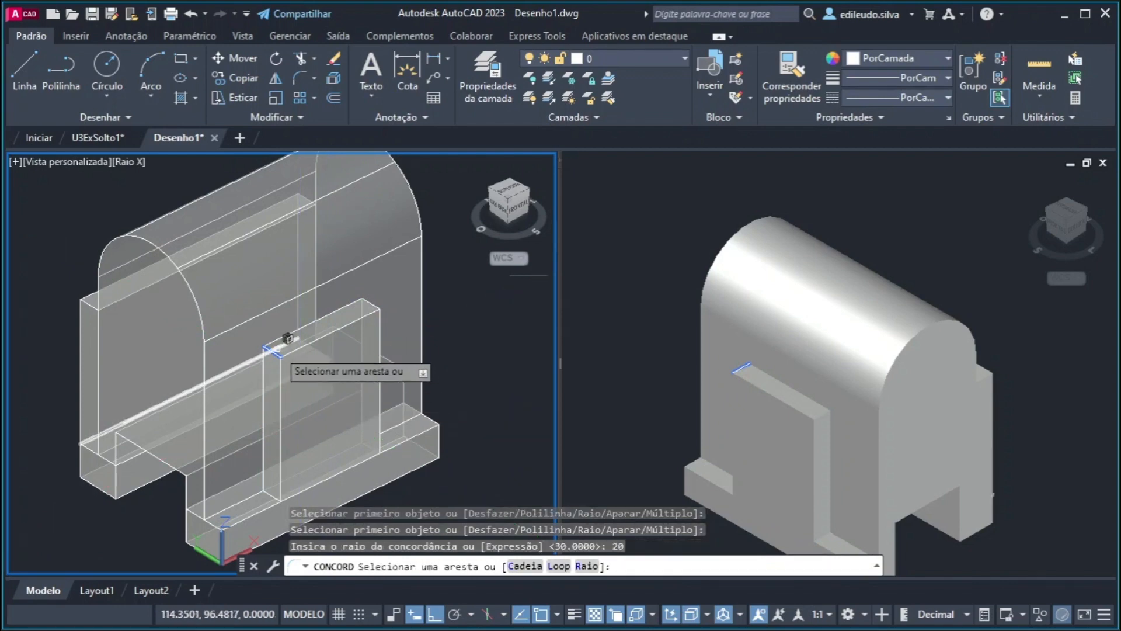
pyautogui.press('Return')
pyautogui.keyDown('shift'); pyautogui.moveTo(354, 389); pyautogui.dragTo(288, 353, button='middle'); pyautogui.keyUp('shift')
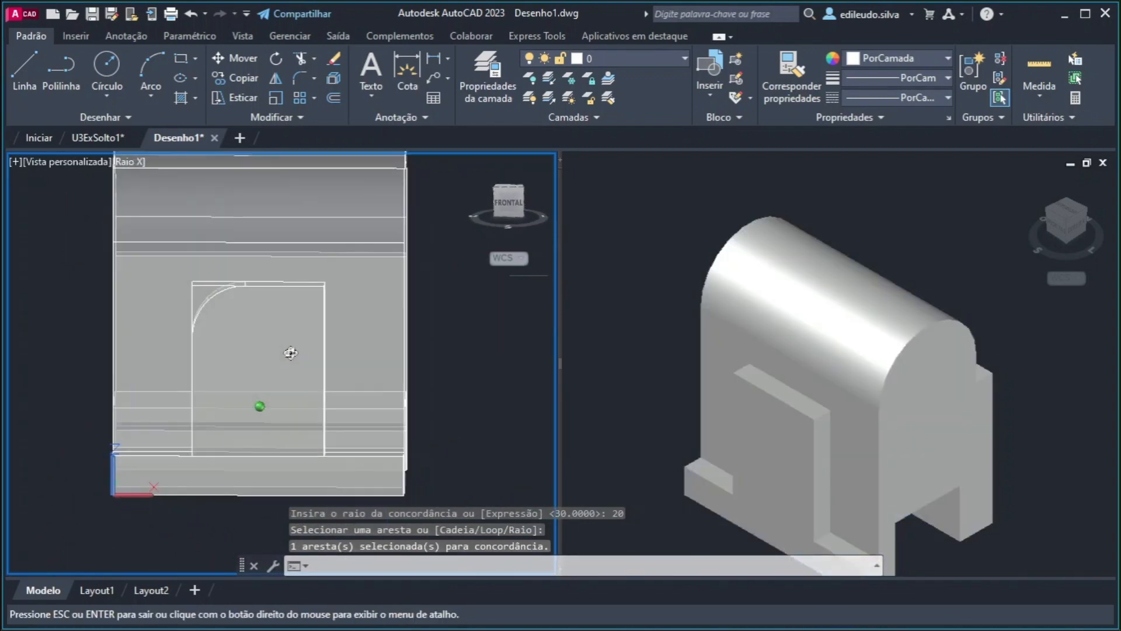
# Check the central plate's rounding radius again in the front view of the U3ExSolto1.jpeg reference drawing
pyautogui.hotkey('alt', 'Tab')
pyautogui.hotkey('alt', 'Tab')
pyautogui.hotkey('alt', 'Tab')
pyautogui.hotkey('alt', 'Tab')
pyautogui.hotkey('alt', 'Tab')
pyautogui.hotkey('alt', 'Tab')
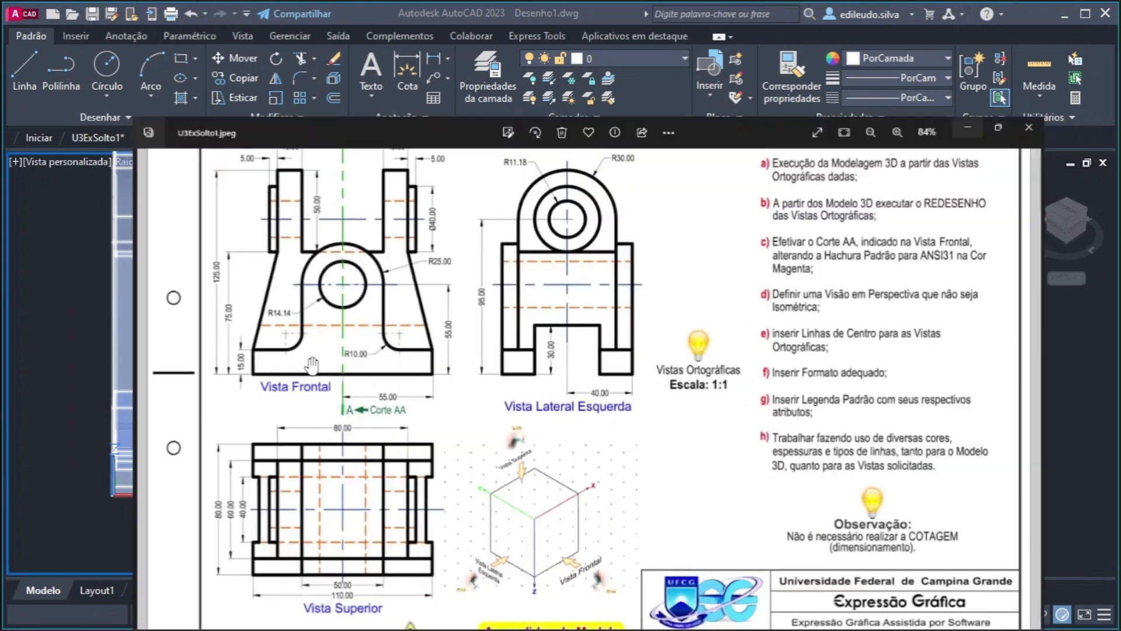
pyautogui.hotkey('alt', 'Tab')
pyautogui.hotkey('alt', 'Tab')
pyautogui.hotkey('alt', 'Tab')
pyautogui.hotkey('alt', 'Tab')
pyautogui.hotkey('alt', 'Tab')
pyautogui.hotkey('alt', 'Tab')
pyautogui.hotkey('alt', 'Tab')
pyautogui.hotkey('alt', 'Tab')
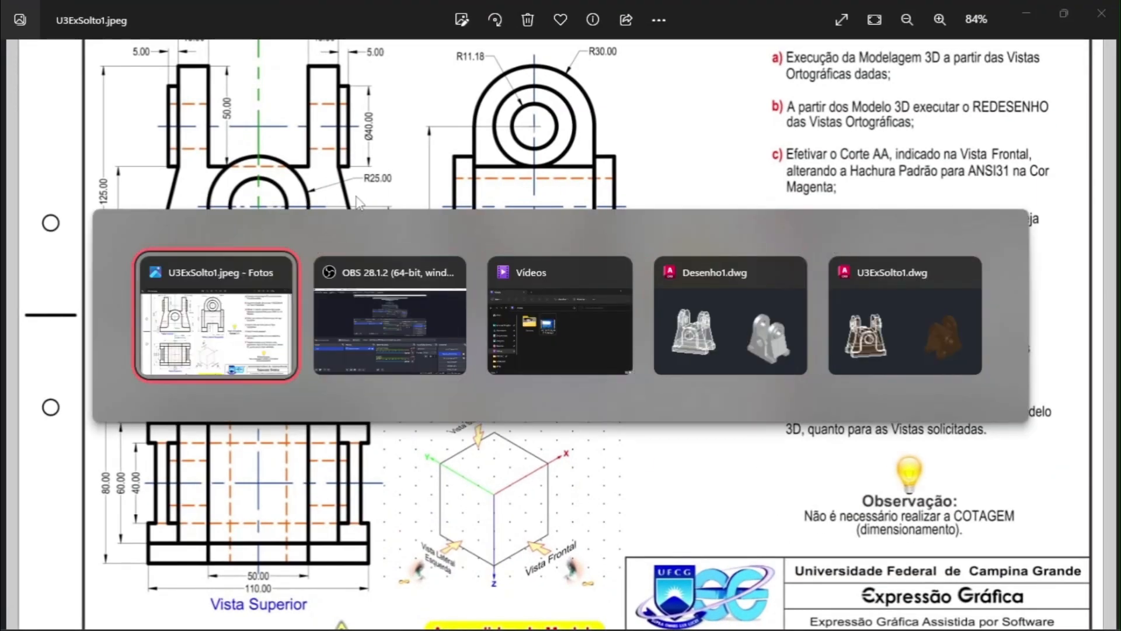
# Undo the radius 20 fillet on the central side plate
pyautogui.hotkey('ctrl', 'z')
pyautogui.hotkey('ctrl', 'z')
pyautogui.hotkey('ctrl', 'z')
pyautogui.hotkey('ctrl', 'z')
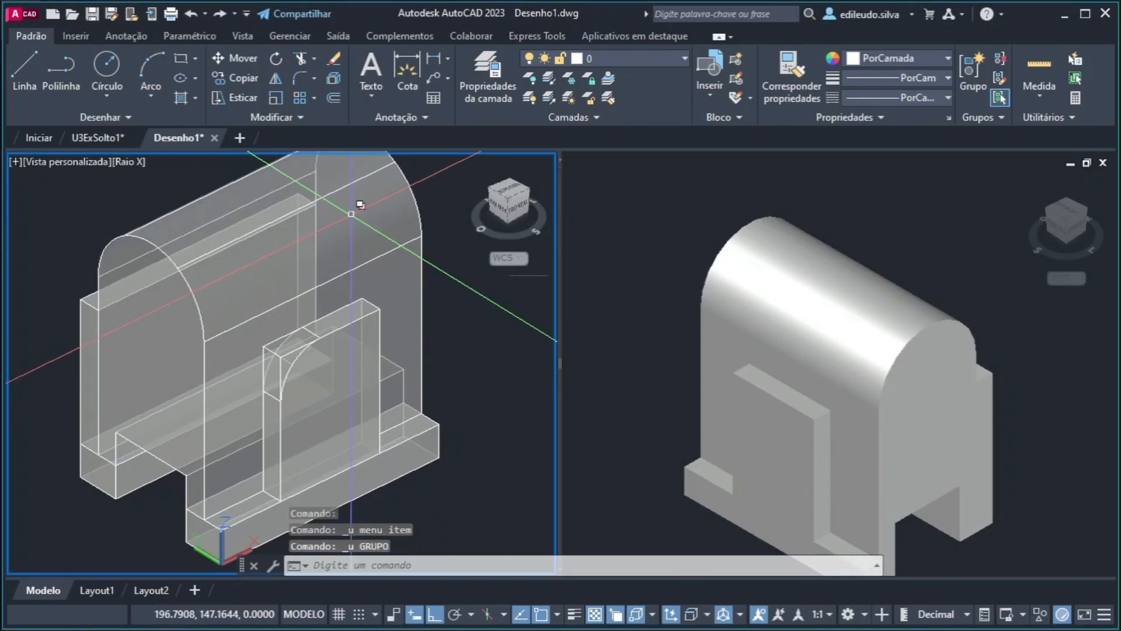
pyautogui.hotkey('ctrl', 'z')
pyautogui.hotkey('ctrl', 'z')
# Fillet the same short upper edge of the central side plate with radius 25
pyautogui.write('CONCORD')
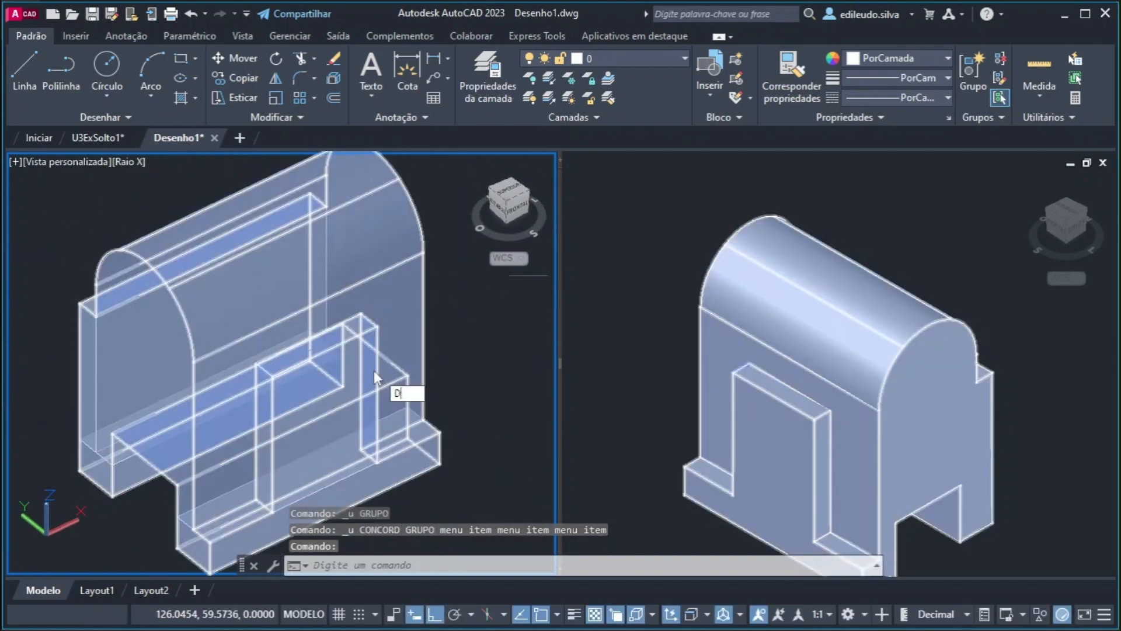
pyautogui.press('Return')
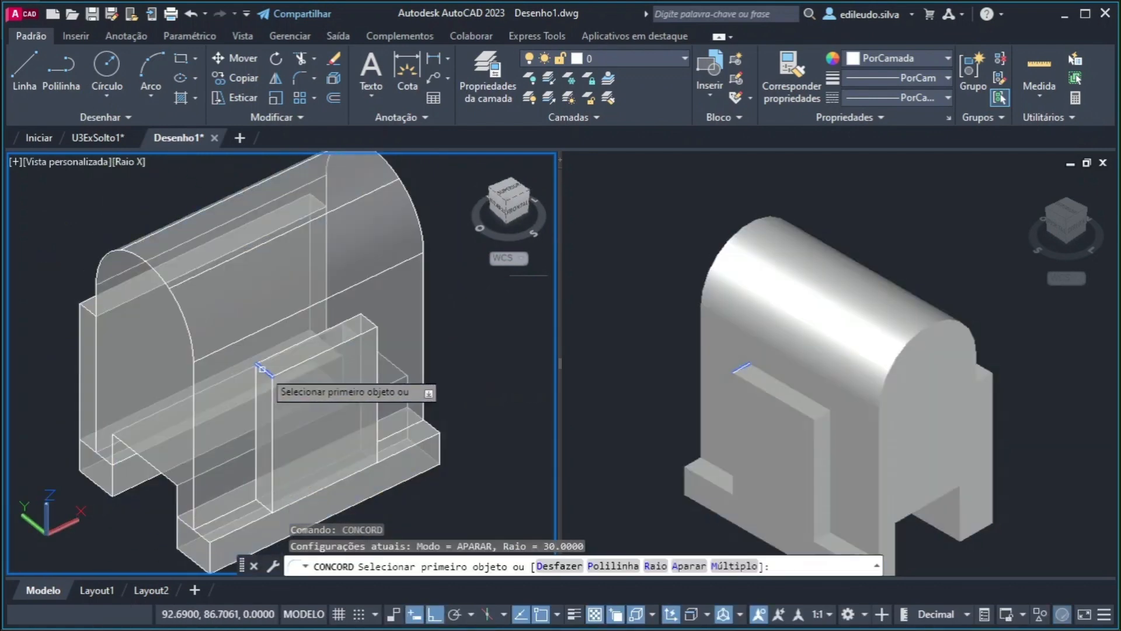
pyautogui.click(266, 371)
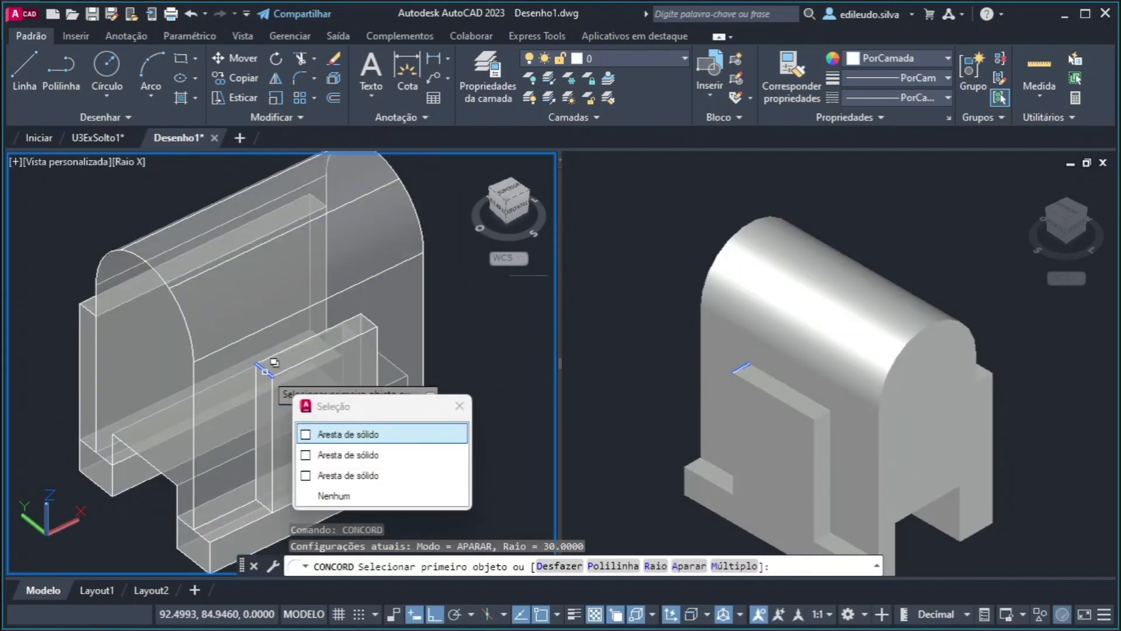
pyautogui.click(316, 432)
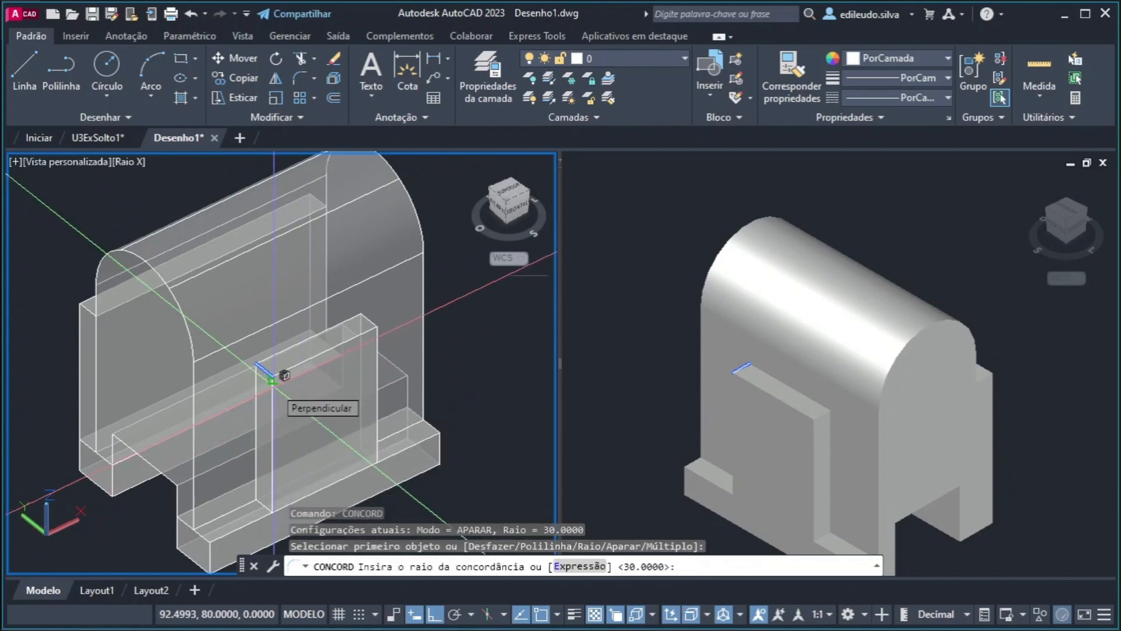
pyautogui.press('Return')
pyautogui.press('Return')
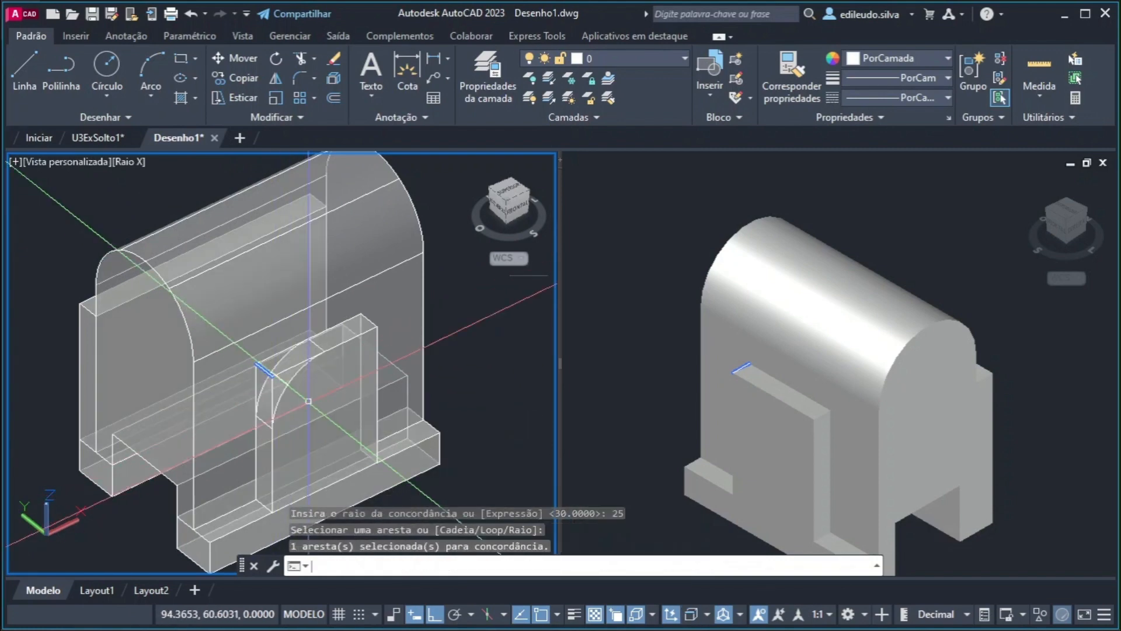
# Fillet the opposite short upper edge of the central plate with radius 25 to complete its rounded top
pyautogui.keyDown('shift'); pyautogui.moveTo(310, 402); pyautogui.dragTo(218, 389, button='middle'); pyautogui.keyUp('shift')
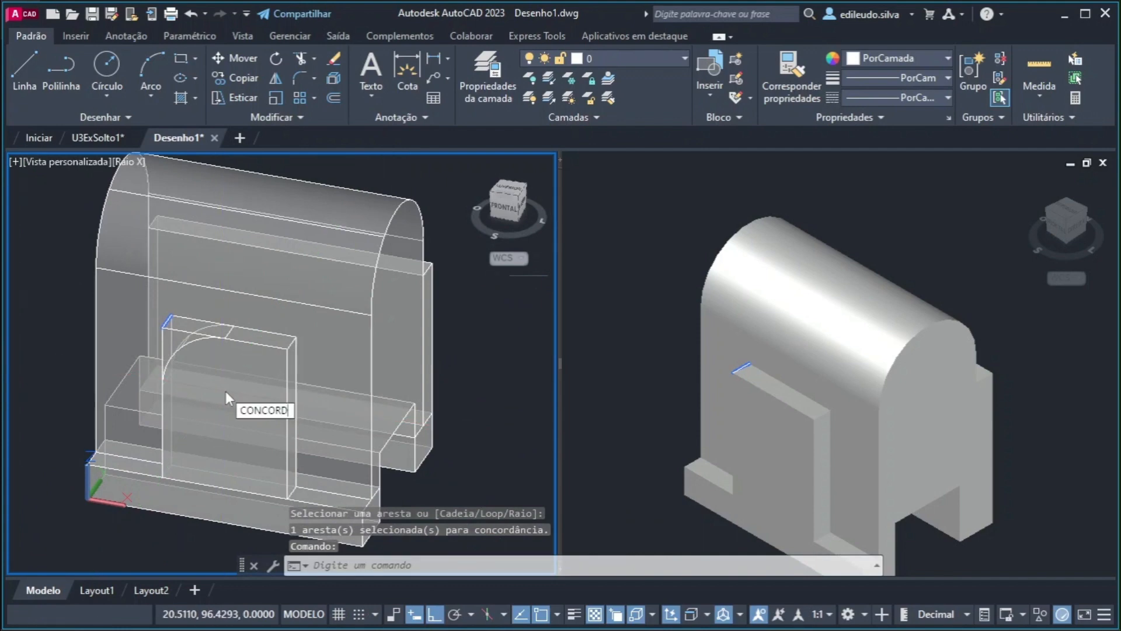
pyautogui.press('Return')
pyautogui.click(298, 337)
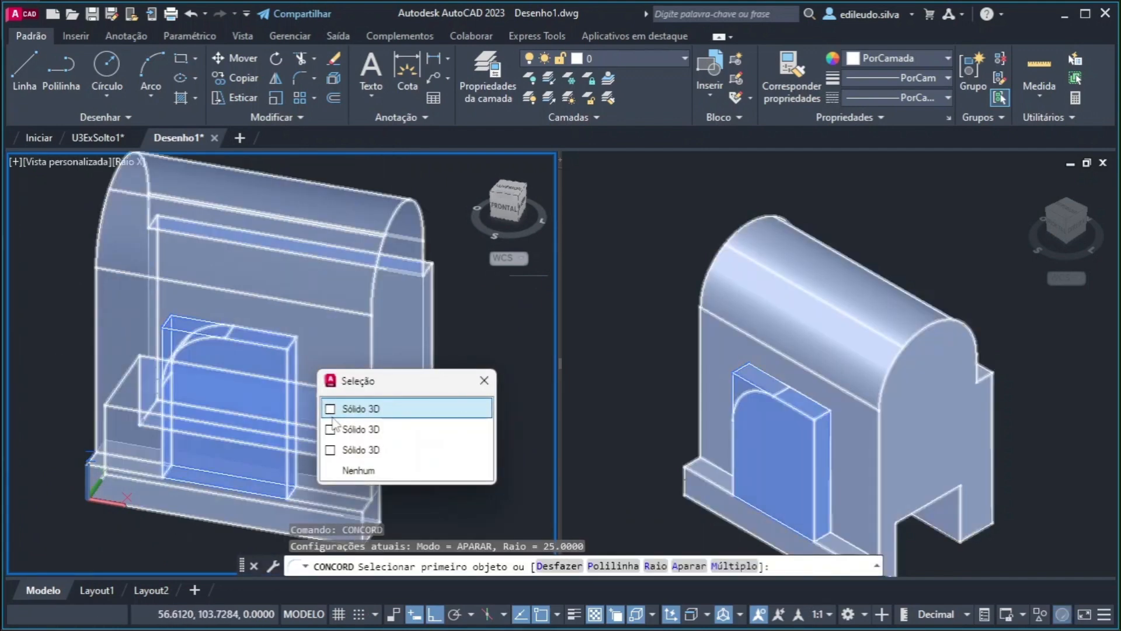
pyautogui.click(349, 392)
pyautogui.press('Return')
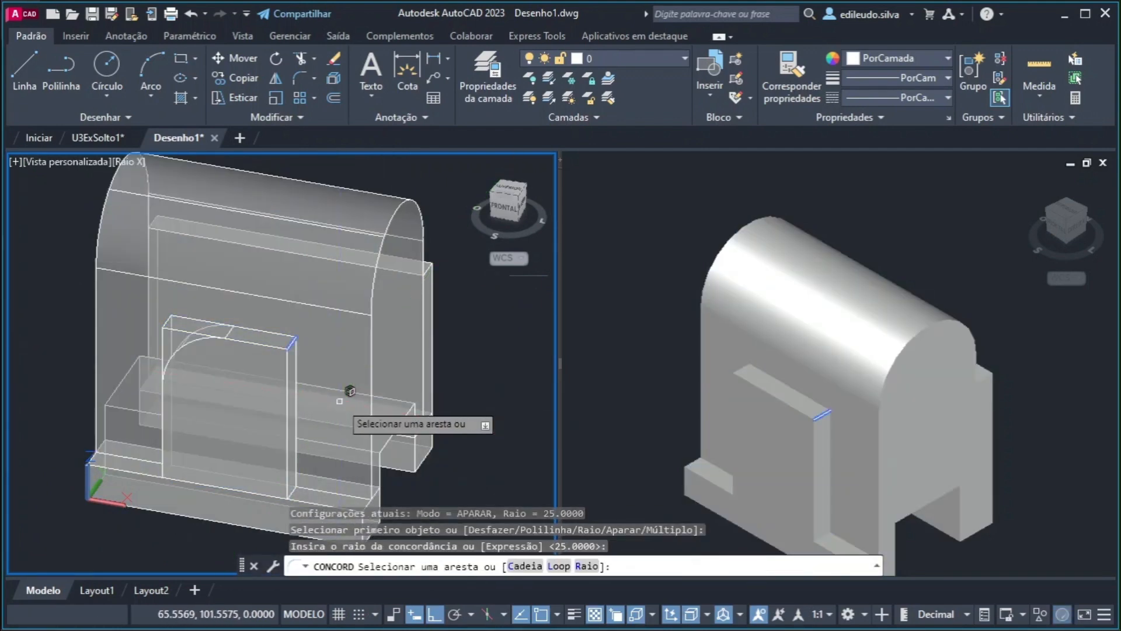
pyautogui.press('Return')
pyautogui.keyDown('shift'); pyautogui.moveTo(304, 398); pyautogui.dragTo(465, 377, button='middle'); pyautogui.keyUp('shift')
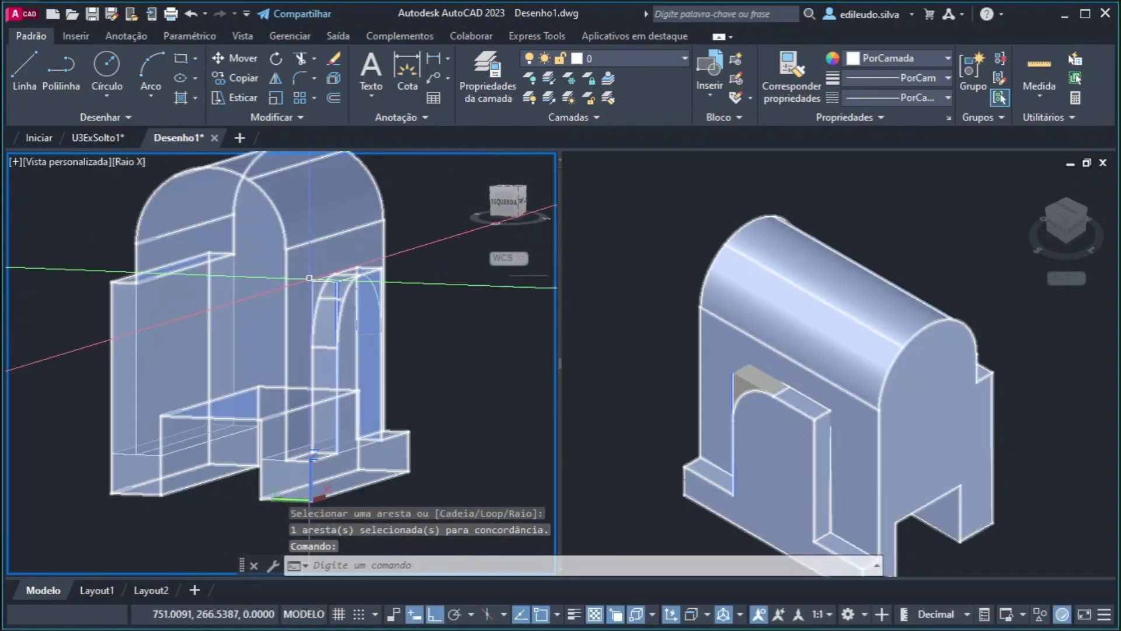
# Examine the central side plate's rounded top and its corners from several angles
pyautogui.click(340, 292)
pyautogui.press('Escape')
pyautogui.keyDown('shift'); pyautogui.moveTo(374, 321); pyautogui.dragTo(377, 373, button='middle'); pyautogui.keyUp('shift')
pyautogui.click(389, 385)
pyautogui.press('Escape')
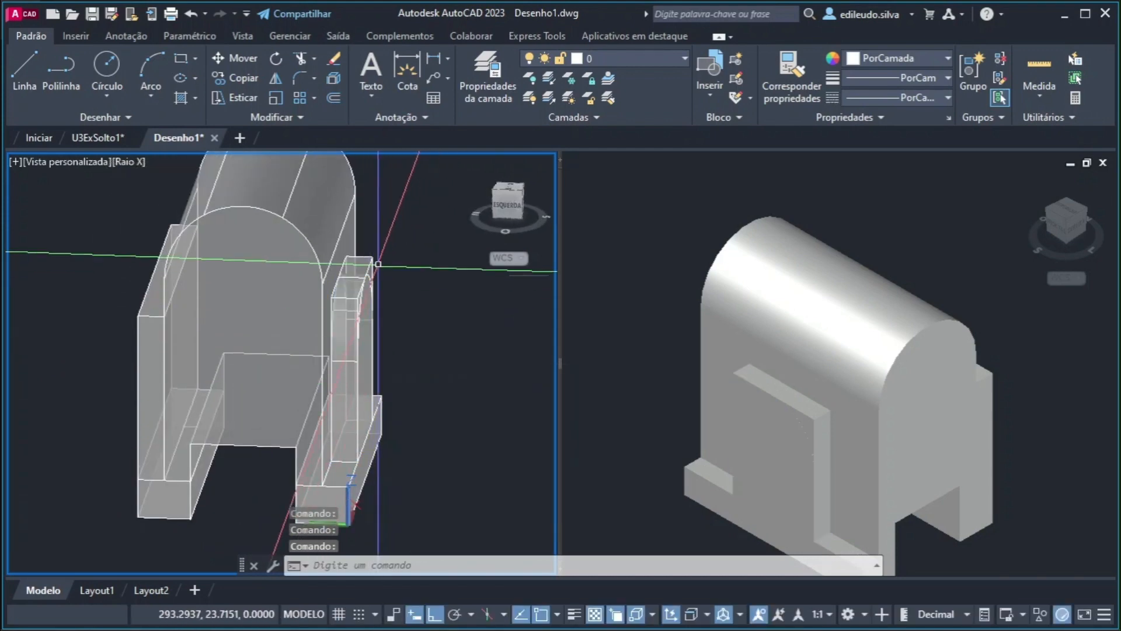
pyautogui.click(374, 259)
pyautogui.press('Escape')
pyautogui.click(373, 259)
pyautogui.press('Escape')
pyautogui.keyDown('shift'); pyautogui.moveTo(380, 325); pyautogui.dragTo(274, 323, button='middle'); pyautogui.keyUp('shift')
# Undo both radius 25 fillets on the central side plate
pyautogui.hotkey('ctrl', 'z')
pyautogui.hotkey('ctrl', 'z')
pyautogui.hotkey('ctrl', 'z')
pyautogui.hotkey('ctrl', 'z')
pyautogui.hotkey('ctrl', 'z')
pyautogui.hotkey('ctrl', 'z')
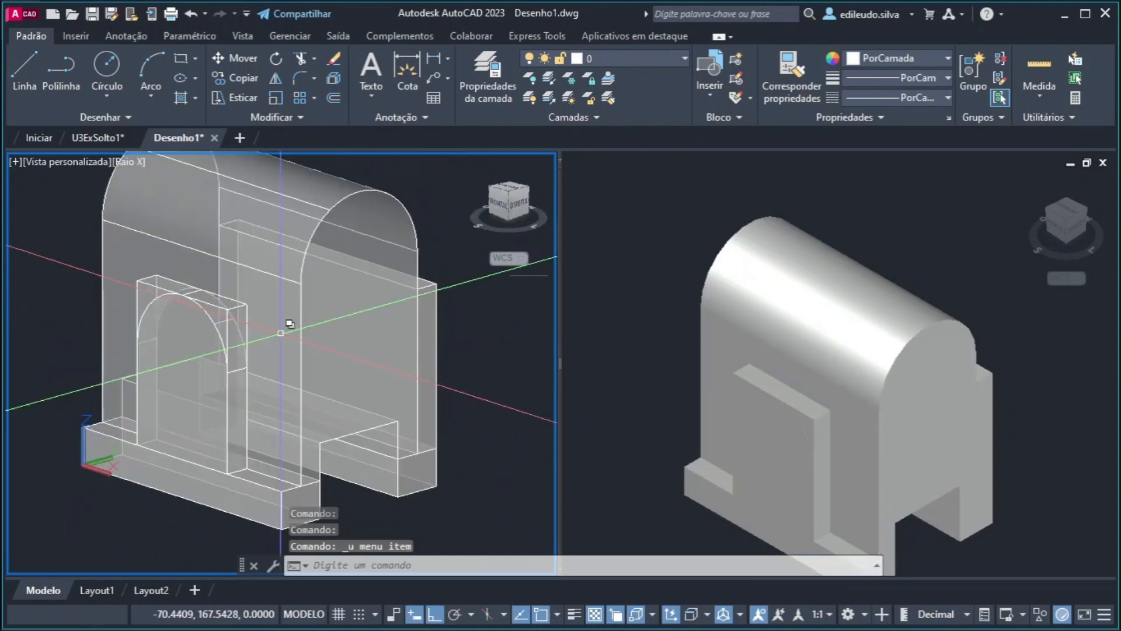
pyautogui.hotkey('ctrl', 'z')
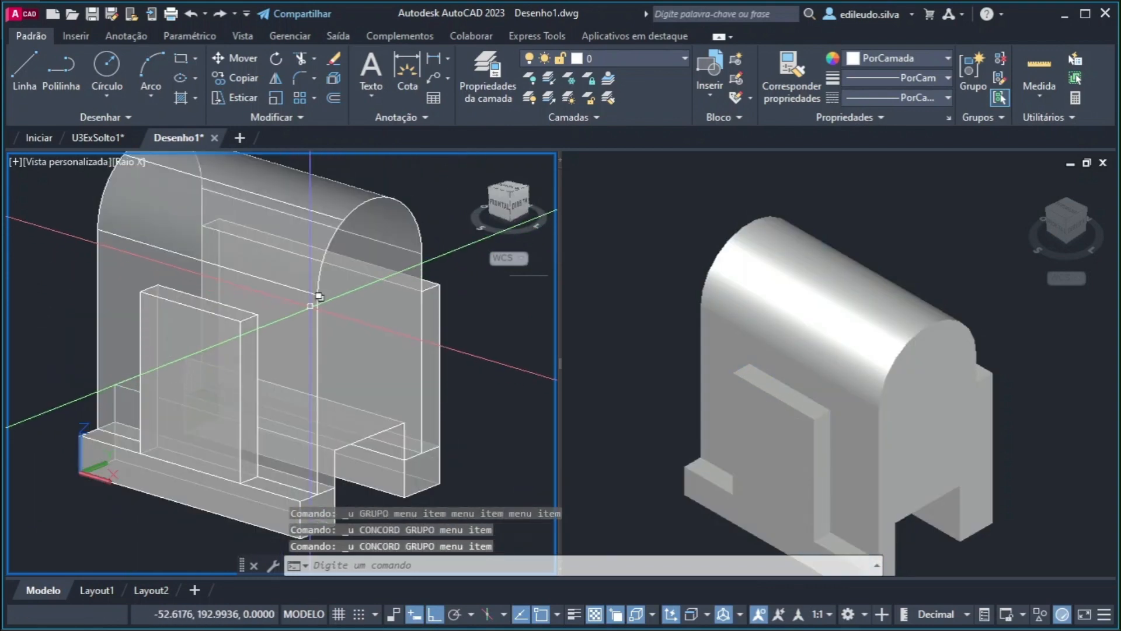
pyautogui.keyDown('shift'); pyautogui.moveTo(305, 310); pyautogui.dragTo(488, 310, button='middle'); pyautogui.keyUp('shift')
pyautogui.click(488, 465)
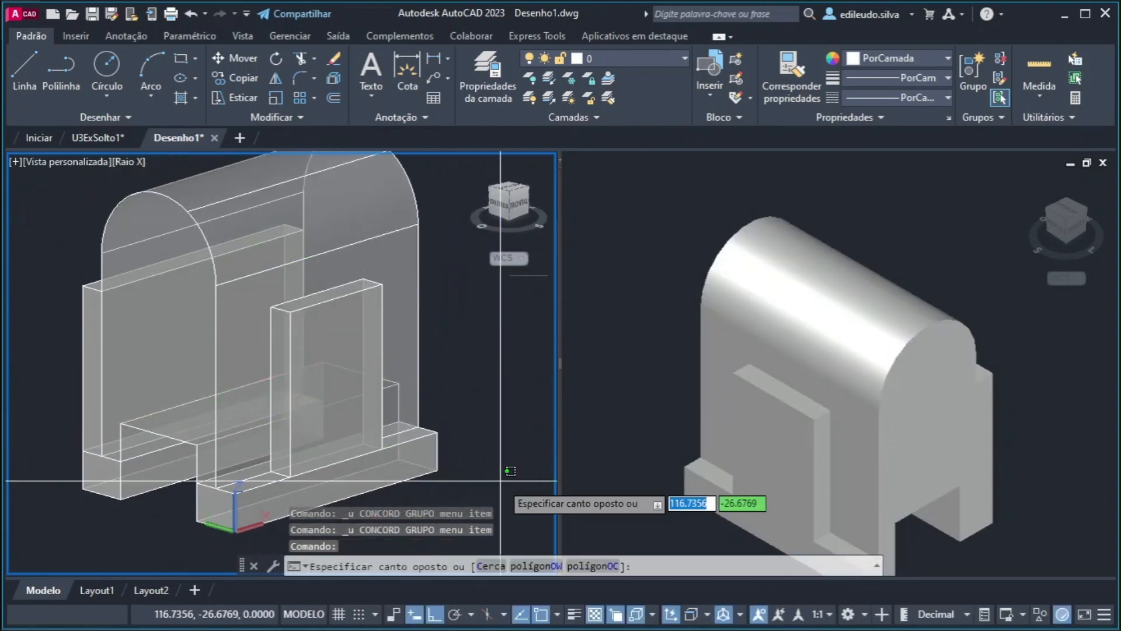
pyautogui.click(294, 402)
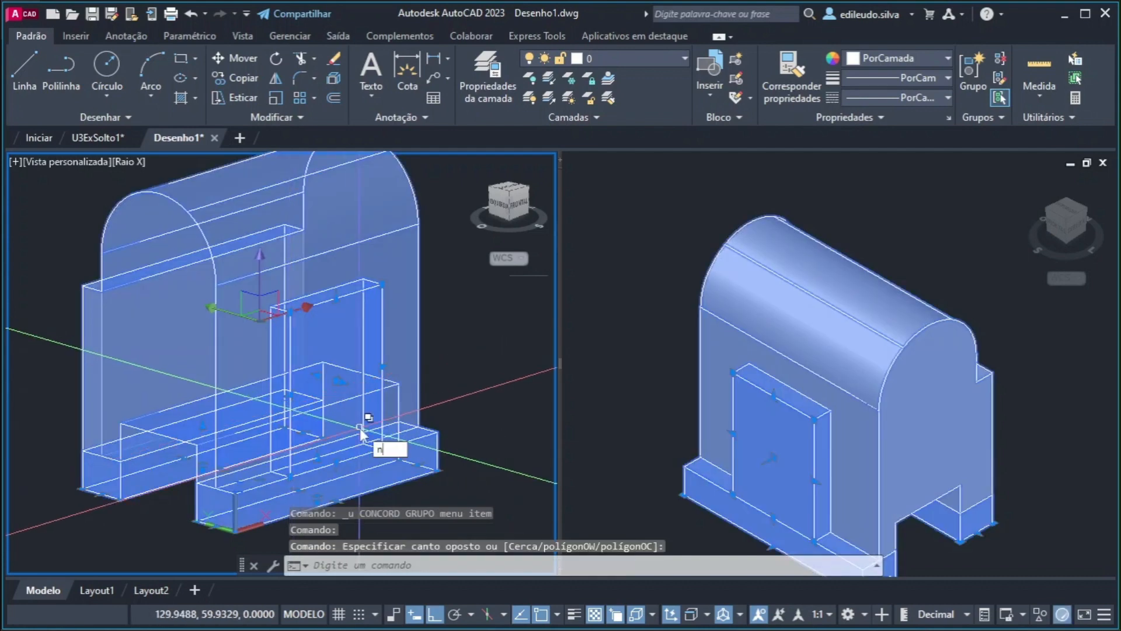
pyautogui.press('Escape')
pyautogui.press('Escape')
# Union the main body, base strips and side plates into a single solid
pyautogui.write('uniao')
pyautogui.press('Return')
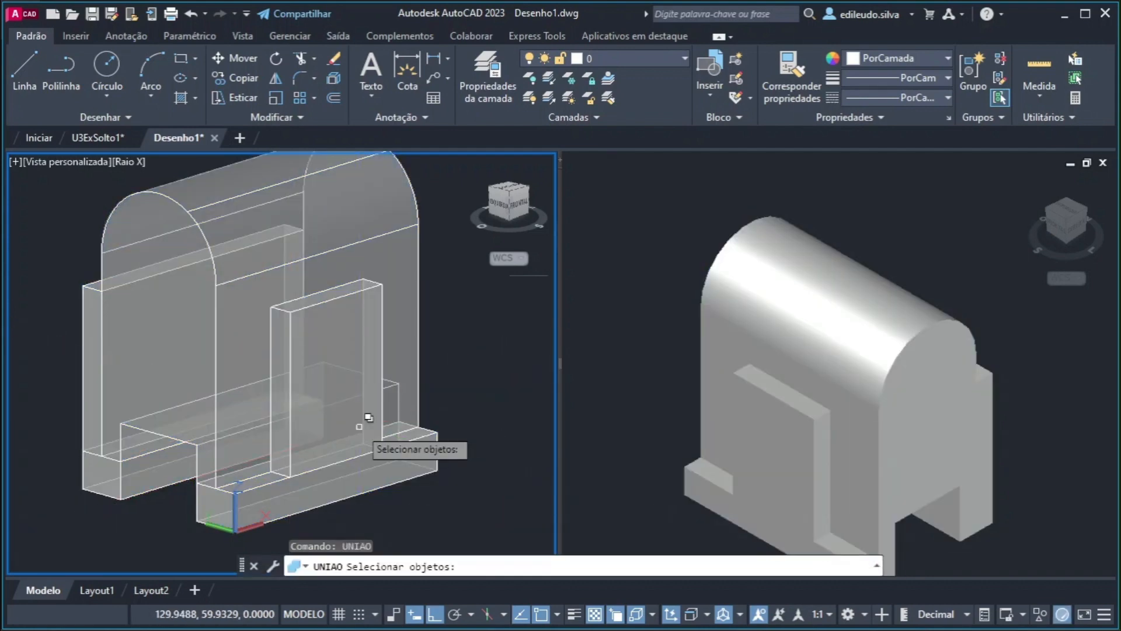
pyautogui.click(455, 526)
pyautogui.click(218, 349)
pyautogui.press('Return')
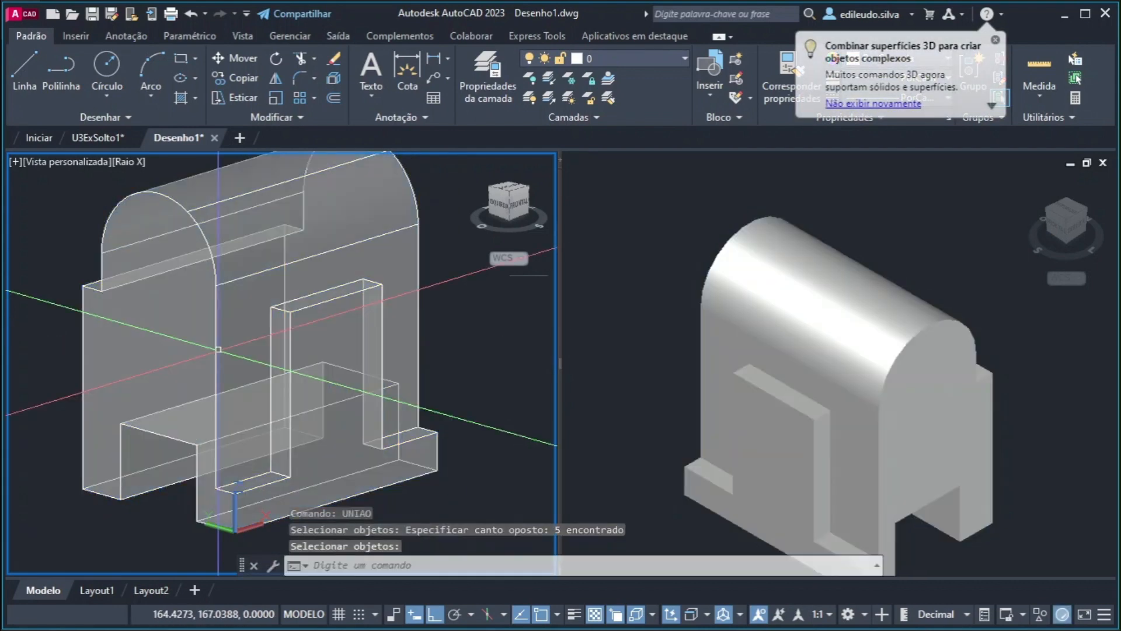
# Fillet the central side plate's short upper edge farther from the origin with radius 25
pyautogui.keyDown('shift'); pyautogui.moveTo(441, 395); pyautogui.dragTo(247, 425, button='middle'); pyautogui.keyUp('shift')
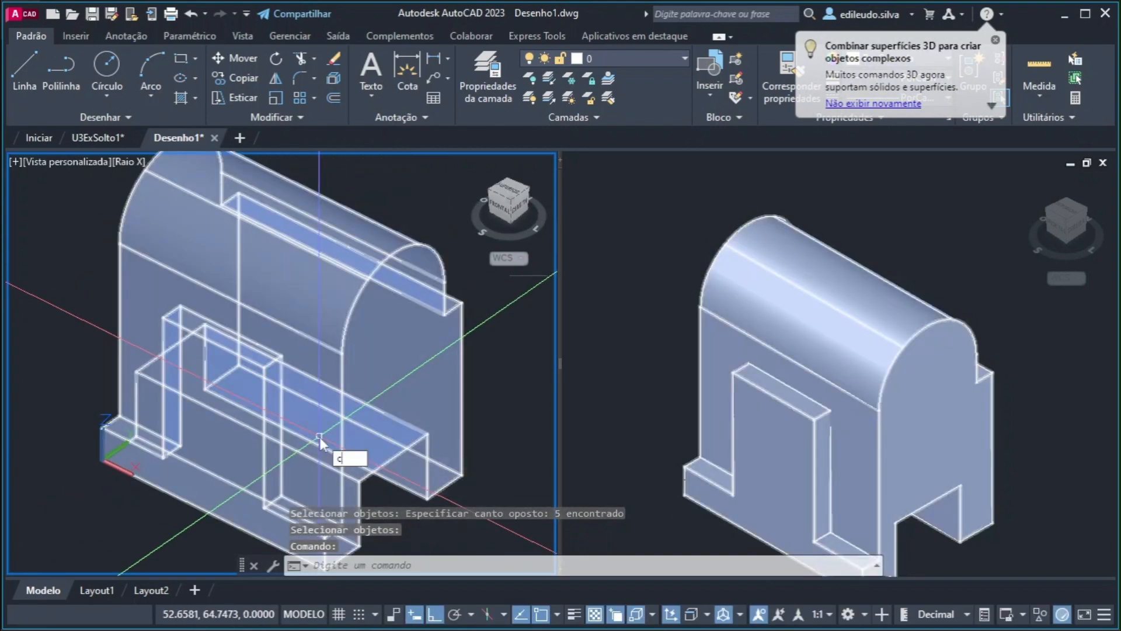
pyautogui.write('concord')
pyautogui.press('Return')
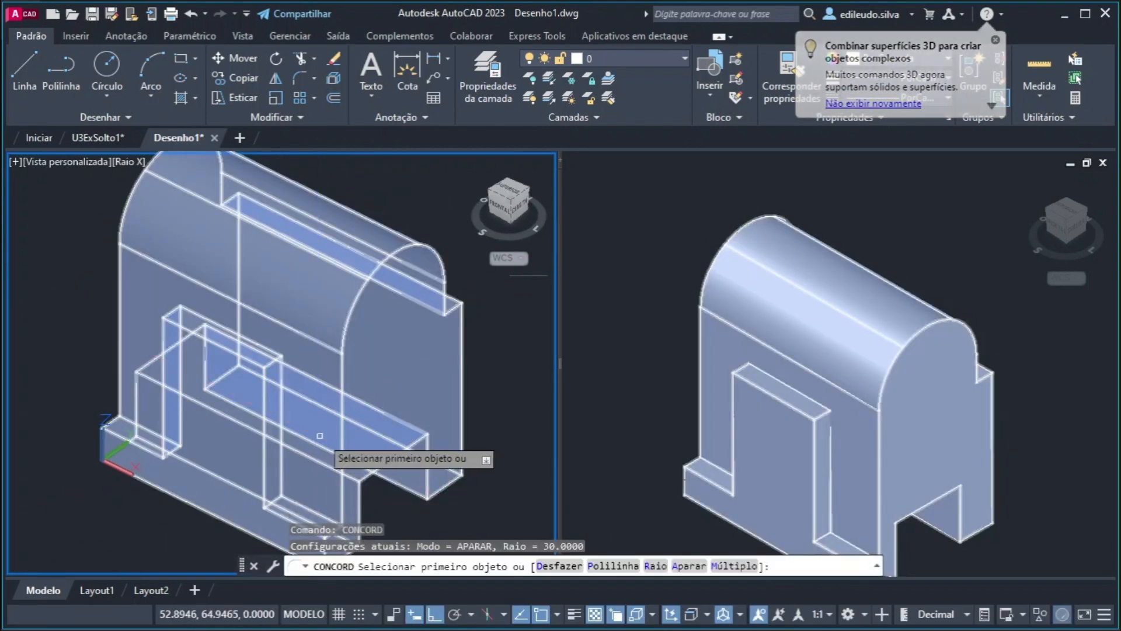
pyautogui.click(268, 363)
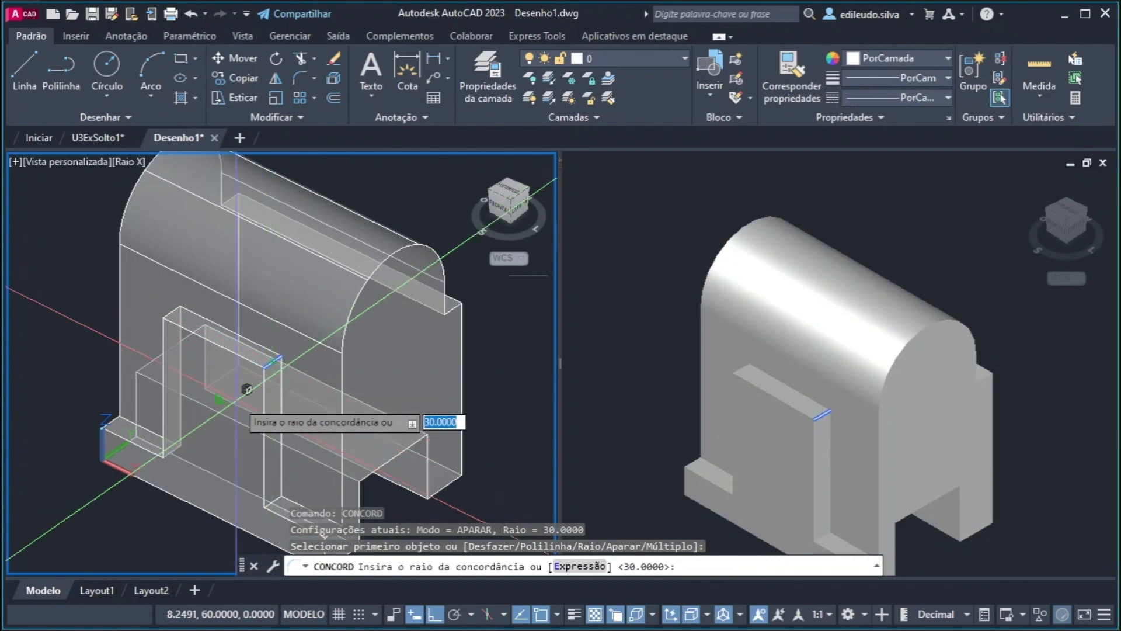
pyautogui.write('25')
pyautogui.press('Return')
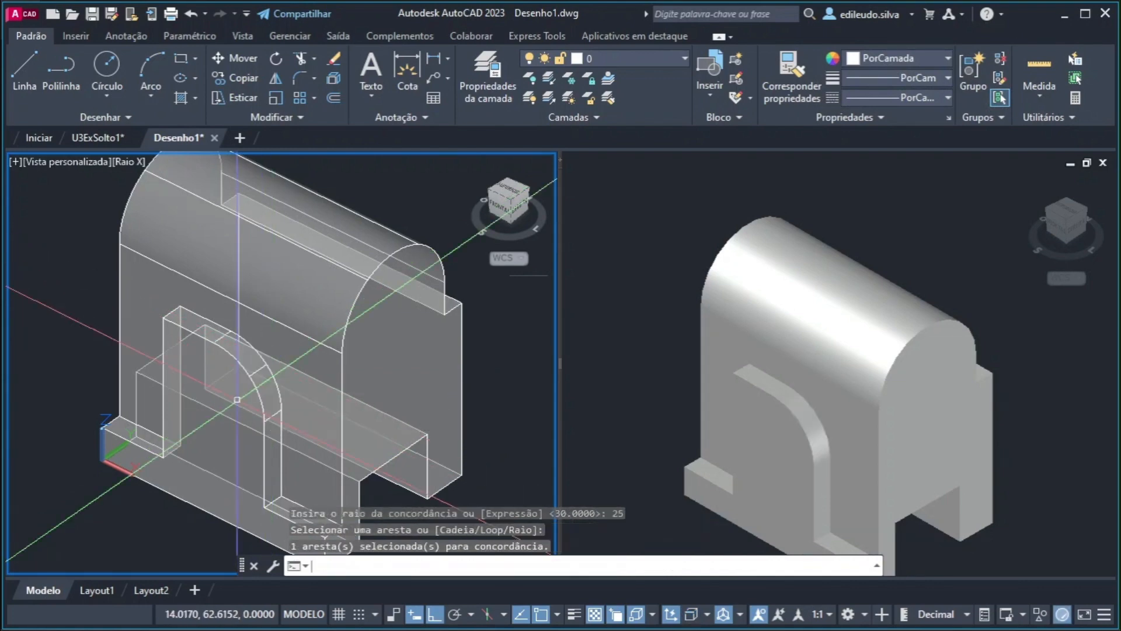
pyautogui.press('Return')
# Fillet the central side plate's other short upper edge, nearer the origin, with radius 25
pyautogui.keyDown('shift'); pyautogui.moveTo(248, 389); pyautogui.dragTo(407, 390, button='middle'); pyautogui.keyUp('shift')
pyautogui.press('Return')
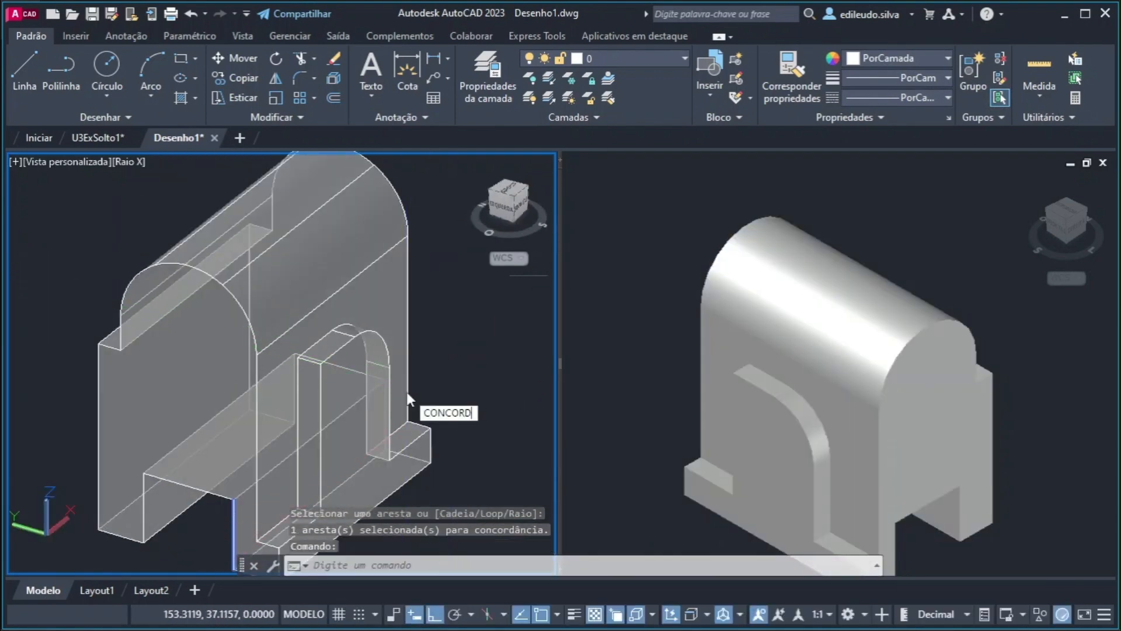
pyautogui.click(308, 358)
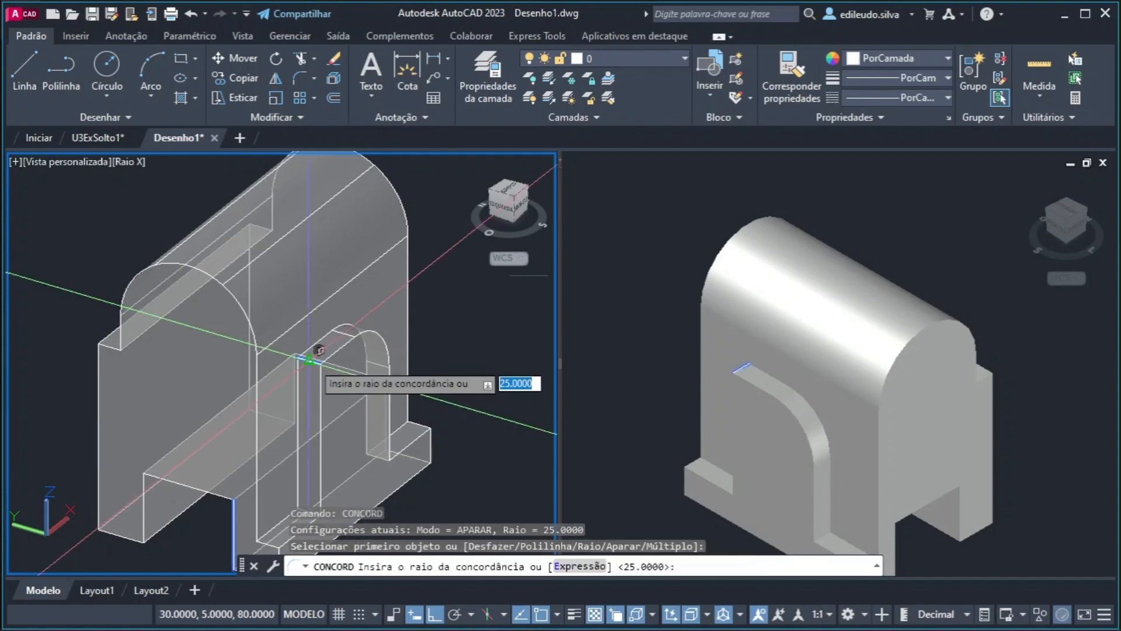
pyautogui.press('Return')
pyautogui.press('Return')
pyautogui.keyDown('shift'); pyautogui.moveTo(316, 365); pyautogui.dragTo(236, 493, button='middle'); pyautogui.keyUp('shift')
pyautogui.press('Escape')
pyautogui.click(239, 499)
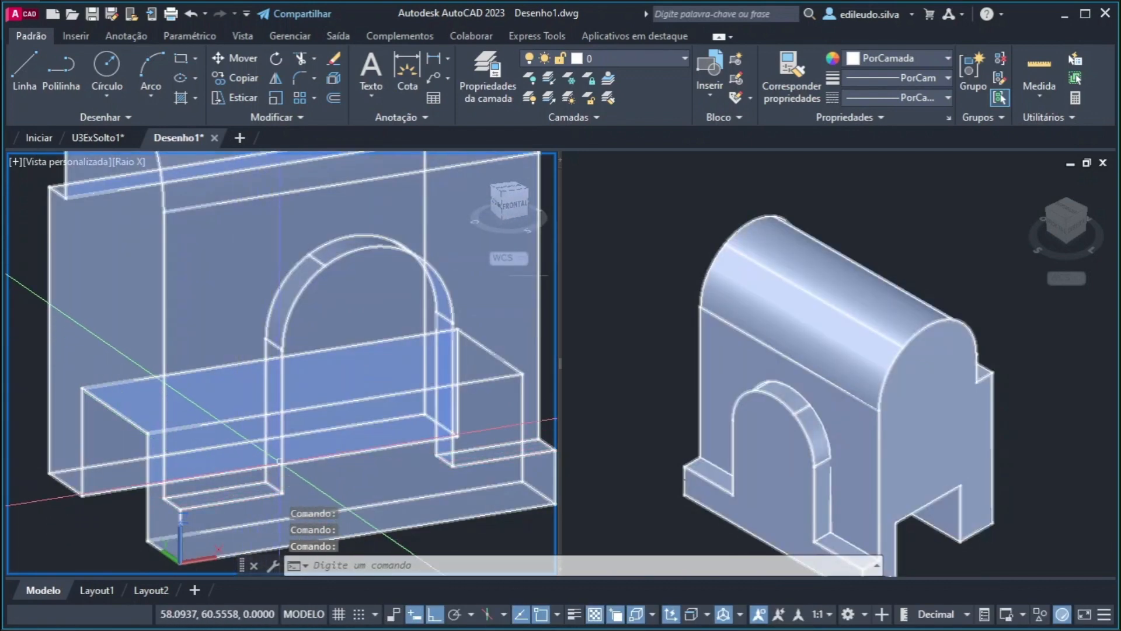
# Check the plate's lower corner radius in U3ExSolto1.jpeg and fillet the inner corner between central plate and base nearest the origin with radius 10
pyautogui.moveTo(521, 601)
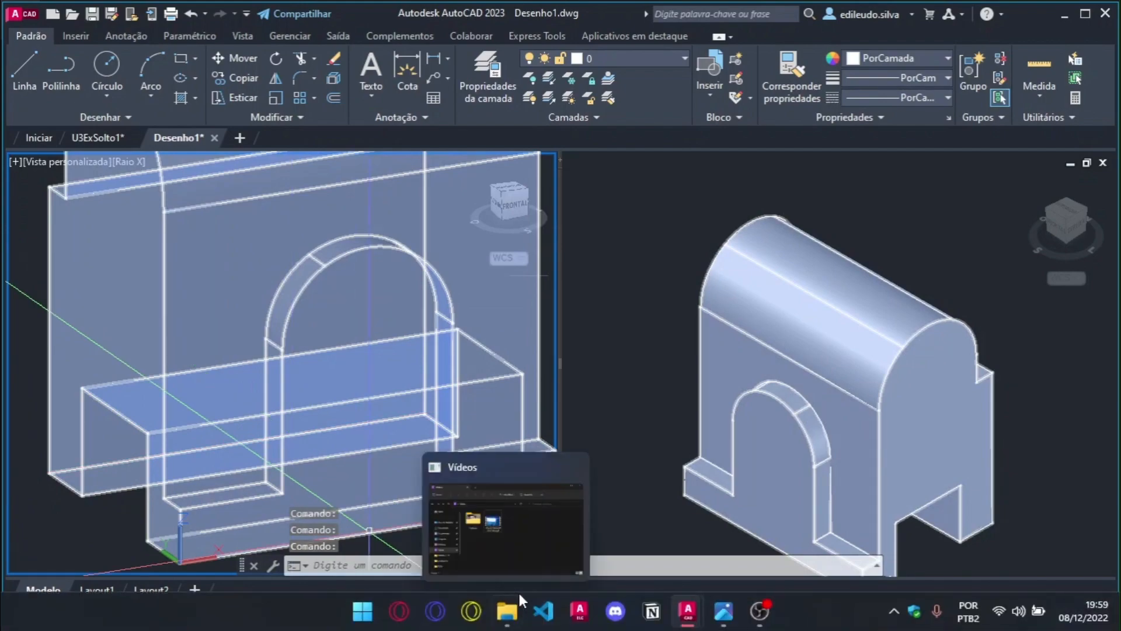
pyautogui.click(723, 611)
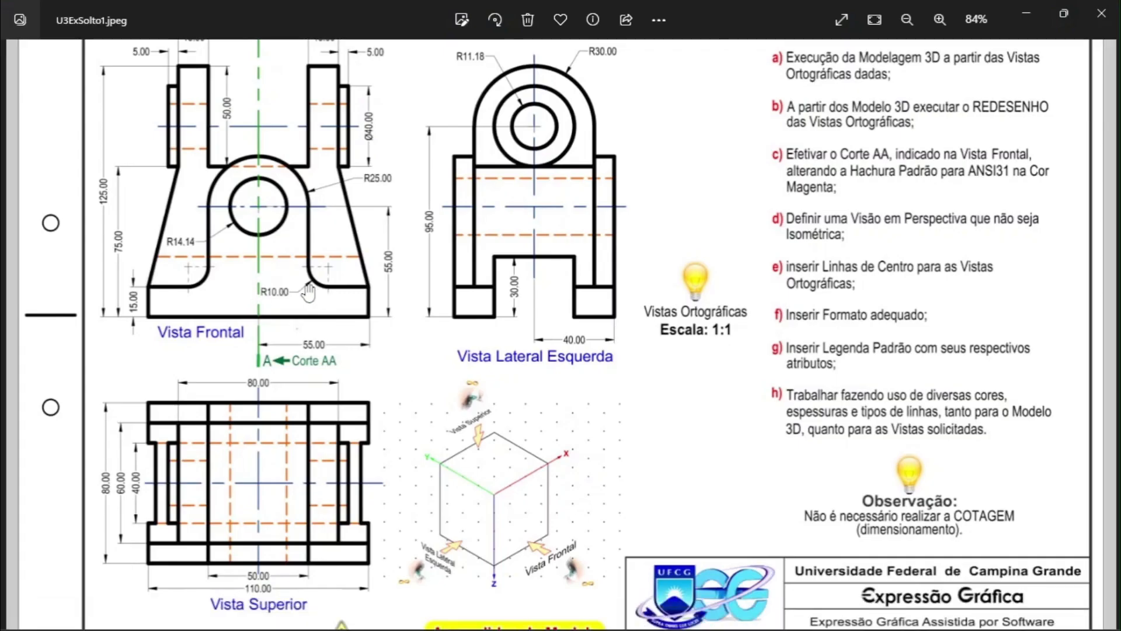
pyautogui.click(1039, 15)
pyautogui.press('Escape')
pyautogui.keyDown('shift'); pyautogui.moveTo(468, 491); pyautogui.dragTo(298, 423, button='middle'); pyautogui.keyUp('shift')
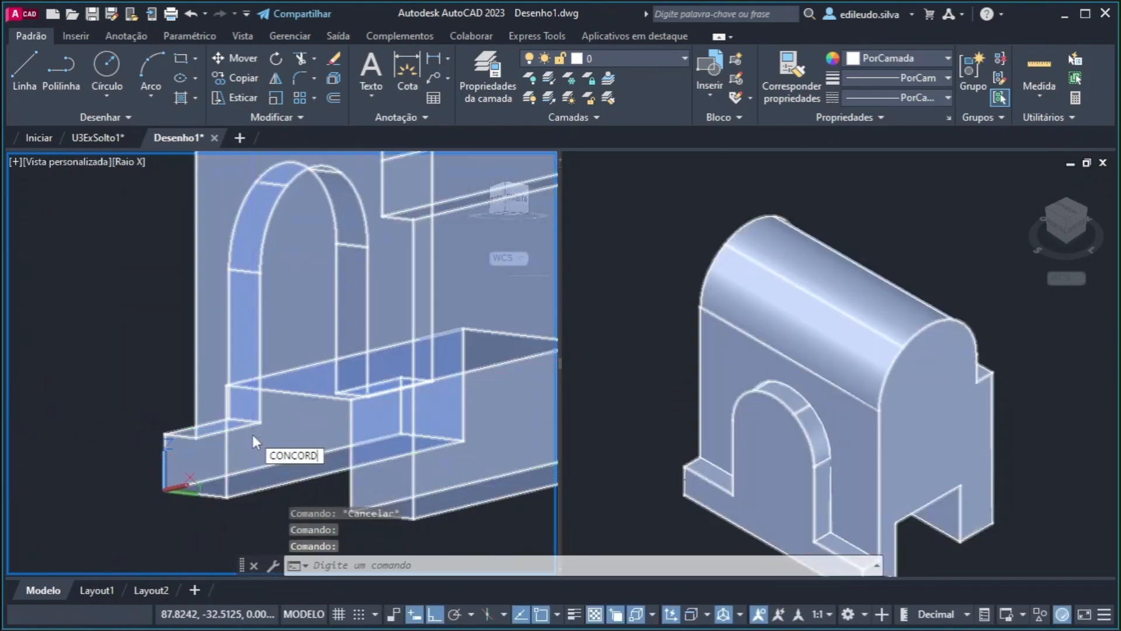
pyautogui.press('Return')
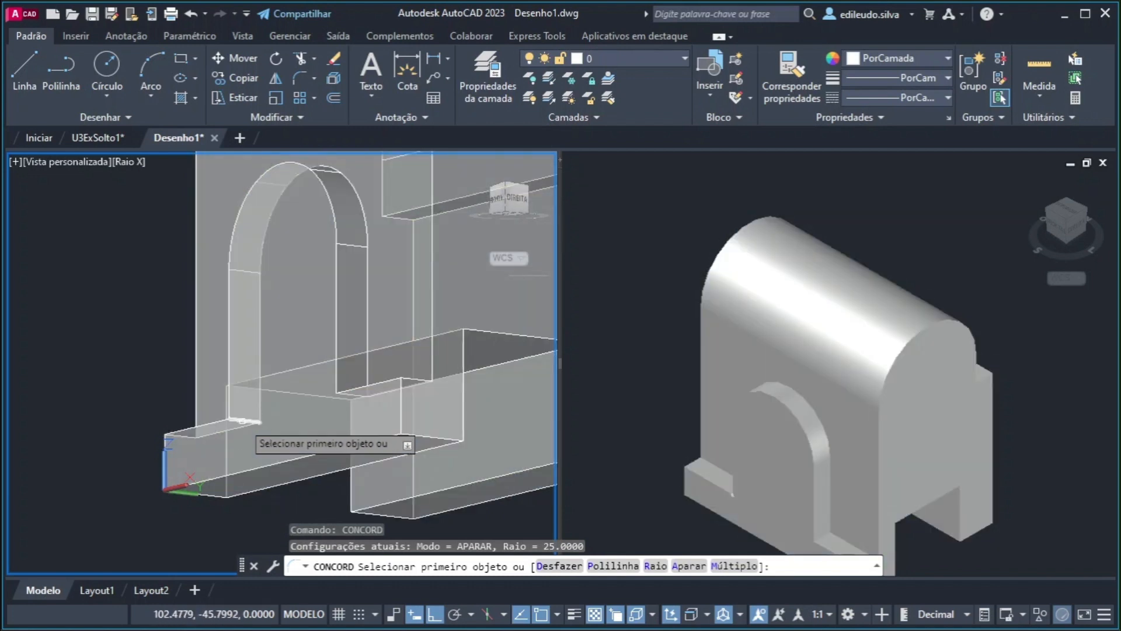
pyautogui.write('r')
pyautogui.press('Return')
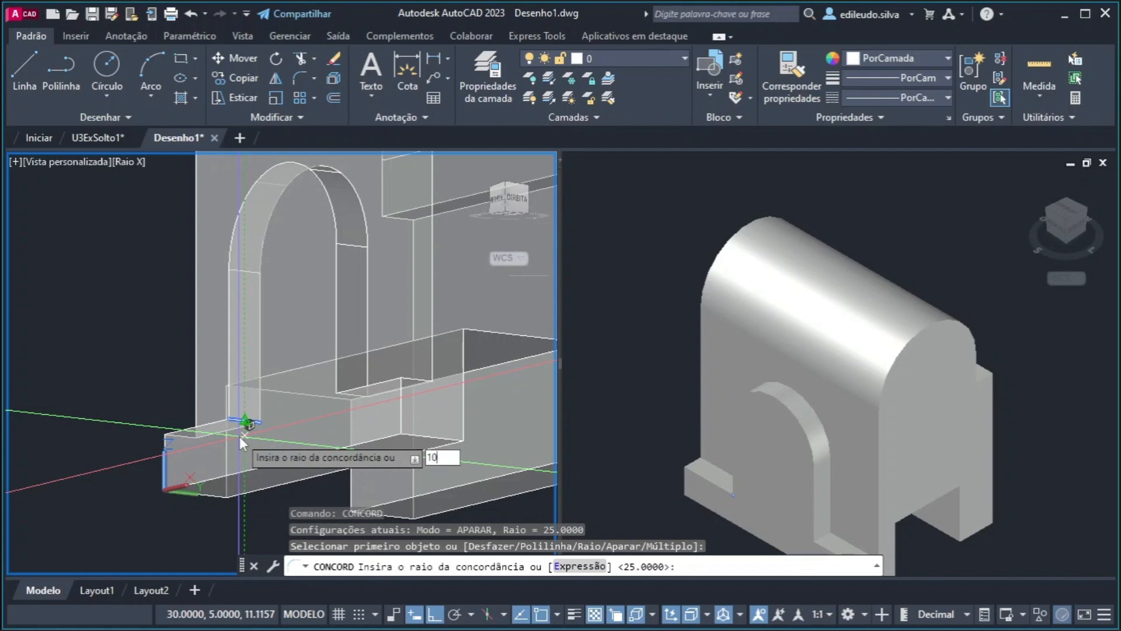
pyautogui.write('10')
pyautogui.press('Return')
pyautogui.click(244, 435)
pyautogui.press('Return')
# Fillet the opposite inner corner between the central side plate and the base with radius 10
pyautogui.keyDown('shift'); pyautogui.moveTo(244, 435); pyautogui.dragTo(487, 418, button='middle'); pyautogui.keyUp('shift')
pyautogui.press('Return')
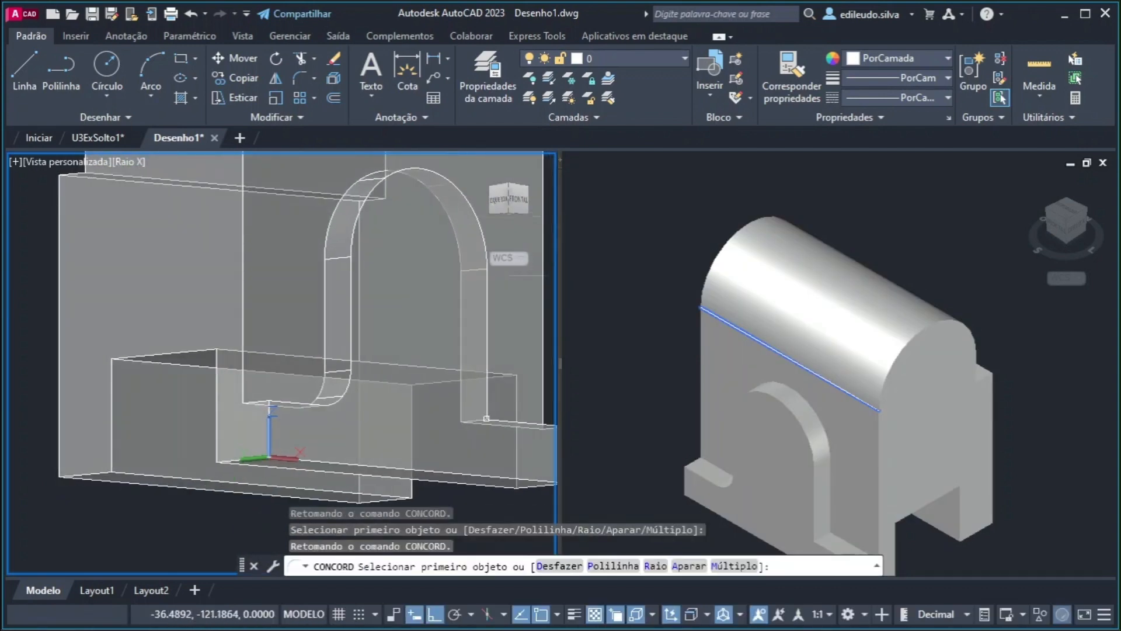
pyautogui.click(479, 418)
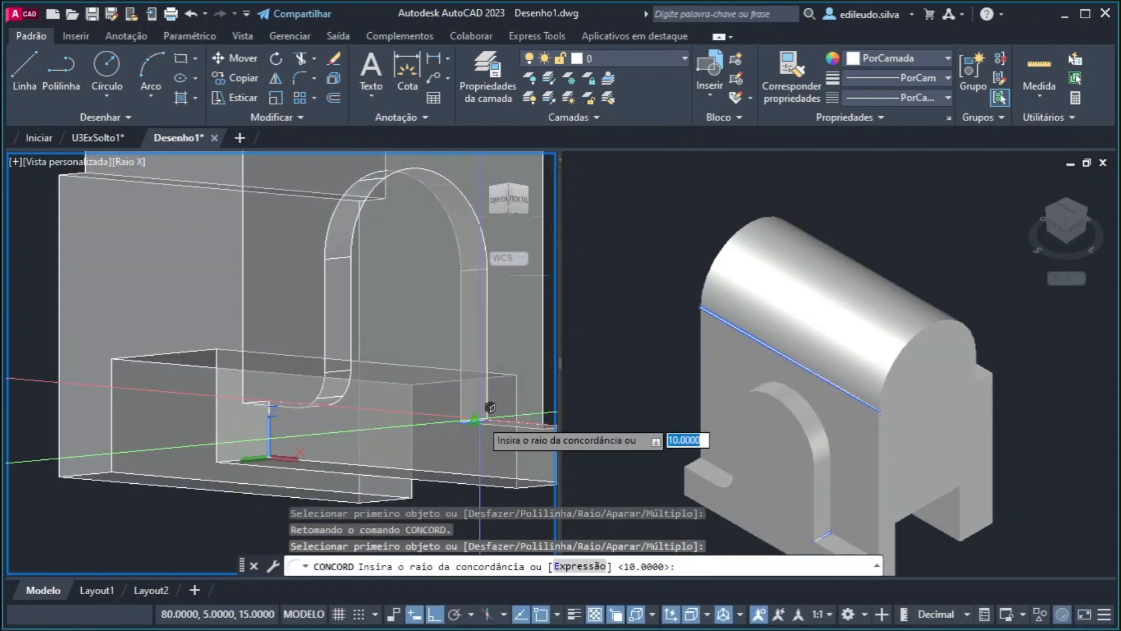
pyautogui.press('Return')
pyautogui.press('Return')
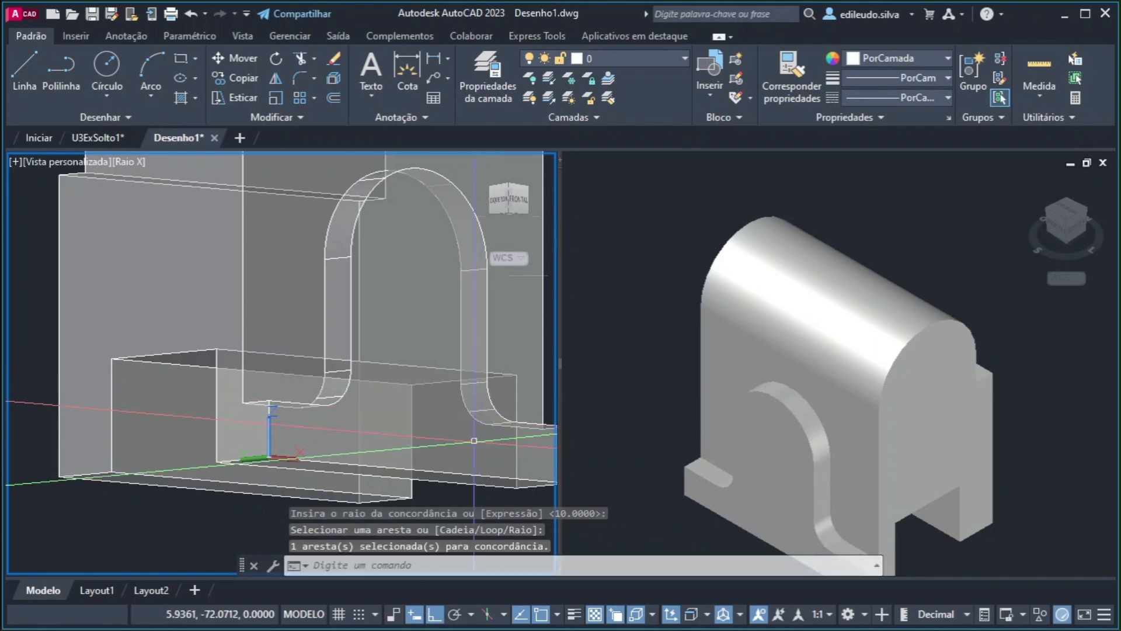
pyautogui.keyDown('shift'); pyautogui.moveTo(479, 418); pyautogui.dragTo(450, 447, button='middle'); pyautogui.keyUp('shift')
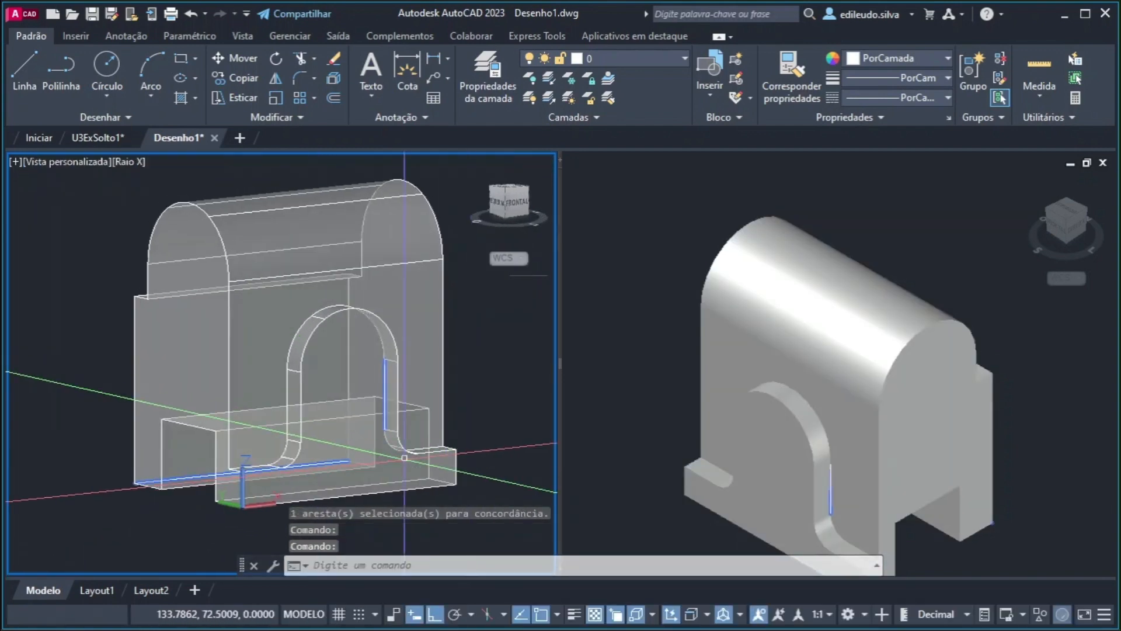
pyautogui.moveTo(378, 439); pyautogui.dragTo(503, 461, button='middle')
pyautogui.moveTo(443, 424); pyautogui.dragTo(417, 431, button='middle')
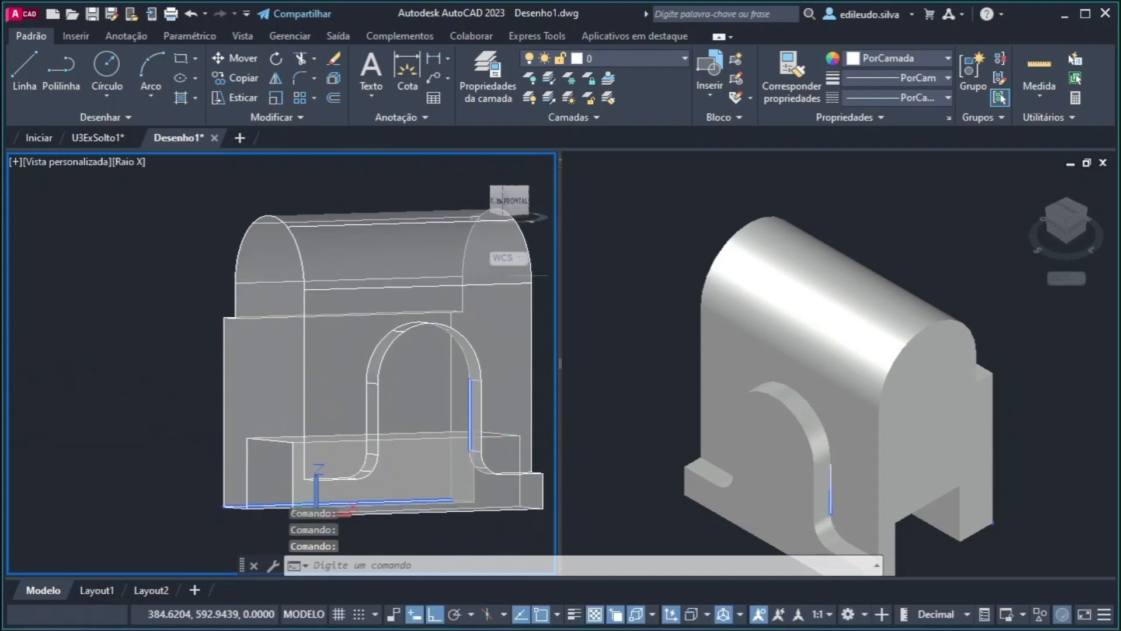
pyautogui.write('cil')
pyautogui.press('Return')
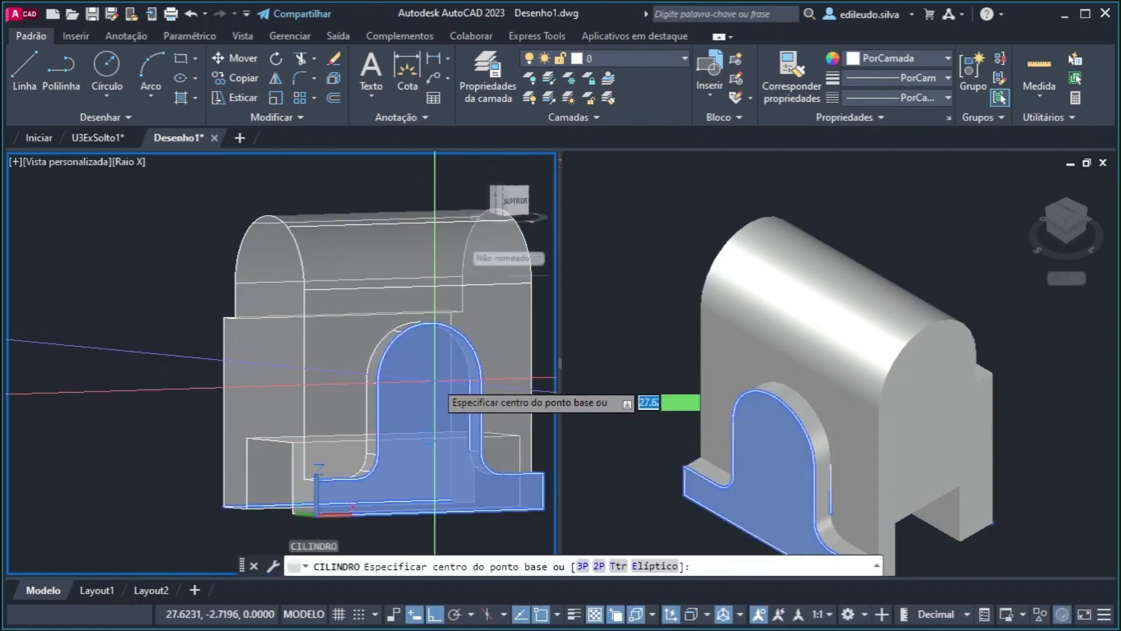
pyautogui.click(724, 616)
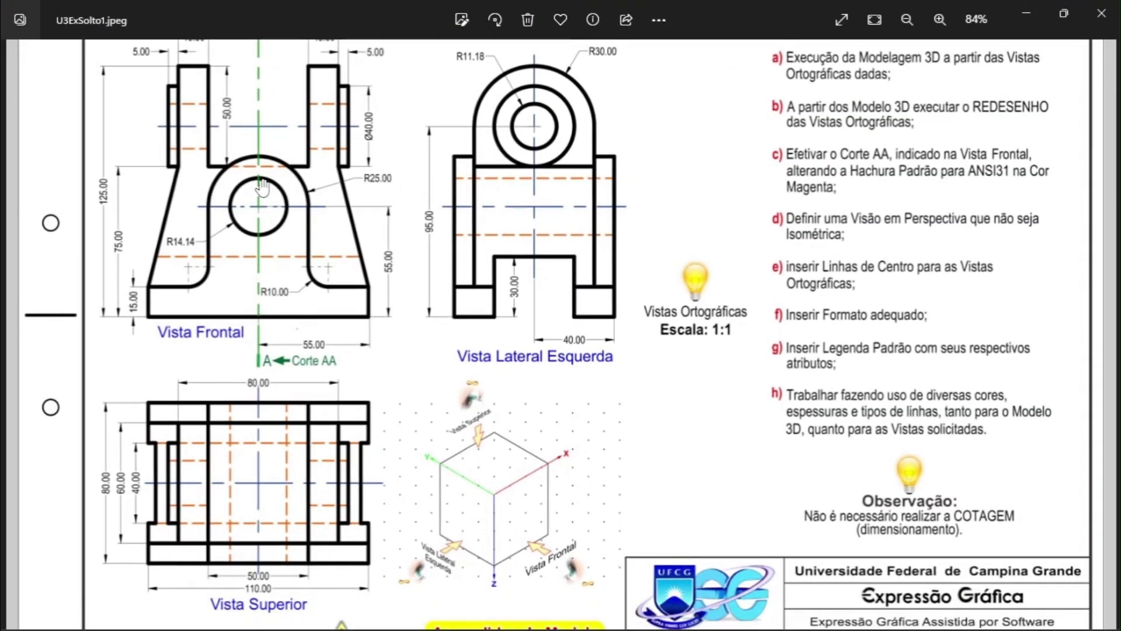
pyautogui.click(1026, 17)
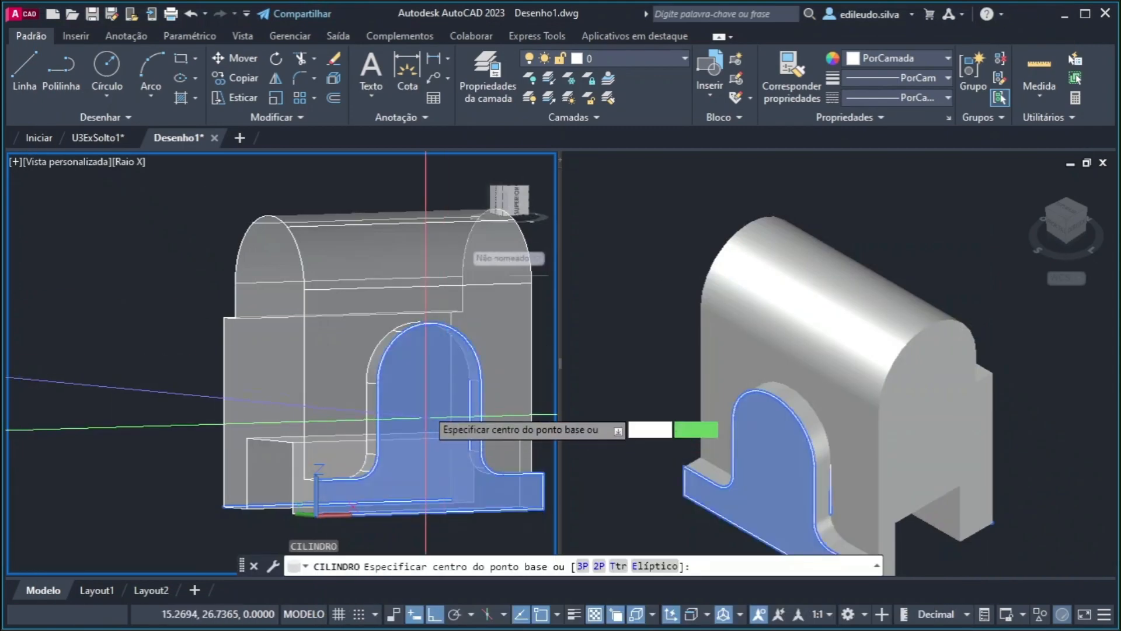
pyautogui.press('Escape')
pyautogui.keyDown('shift'); pyautogui.moveTo(430, 376); pyautogui.dragTo(362, 345, button='middle'); pyautogui.keyUp('shift')
pyautogui.click(529, 516)
pyautogui.click(411, 374)
pyautogui.press('Escape')
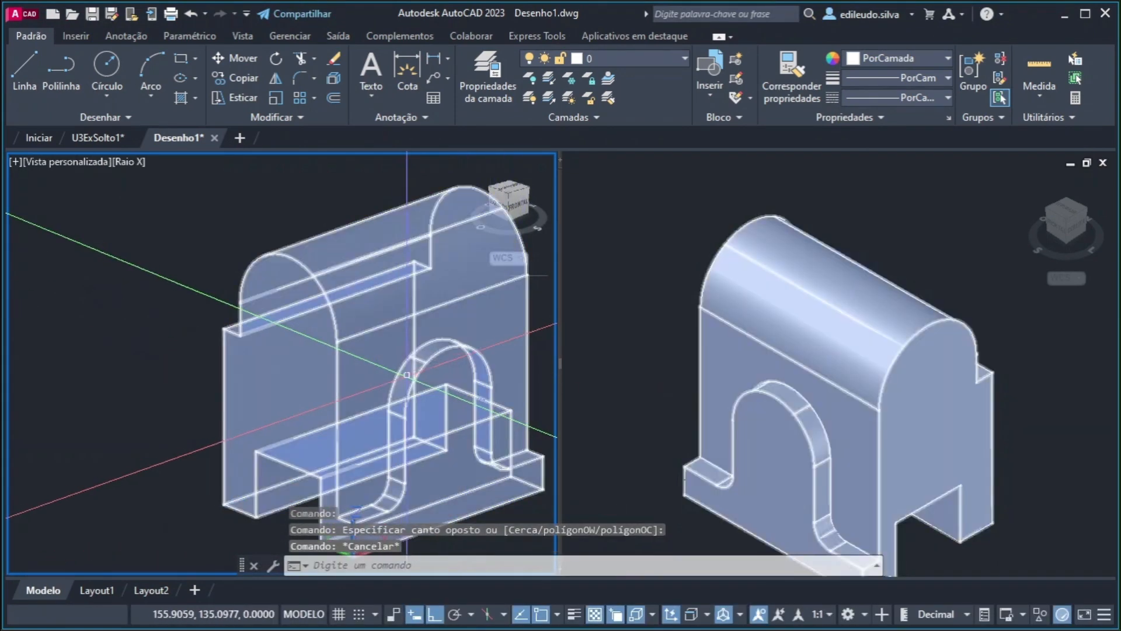
# Slice the solid lengthwise in the top view through the midpoints of its two end edges, keeping both halves
pyautogui.keyDown('shift'); pyautogui.moveTo(356, 397); pyautogui.dragTo(382, 372, button='middle'); pyautogui.keyUp('shift')
pyautogui.keyDown('shift'); pyautogui.moveTo(452, 490); pyautogui.dragTo(487, 289, button='middle'); pyautogui.keyUp('shift')
pyautogui.click(511, 198)
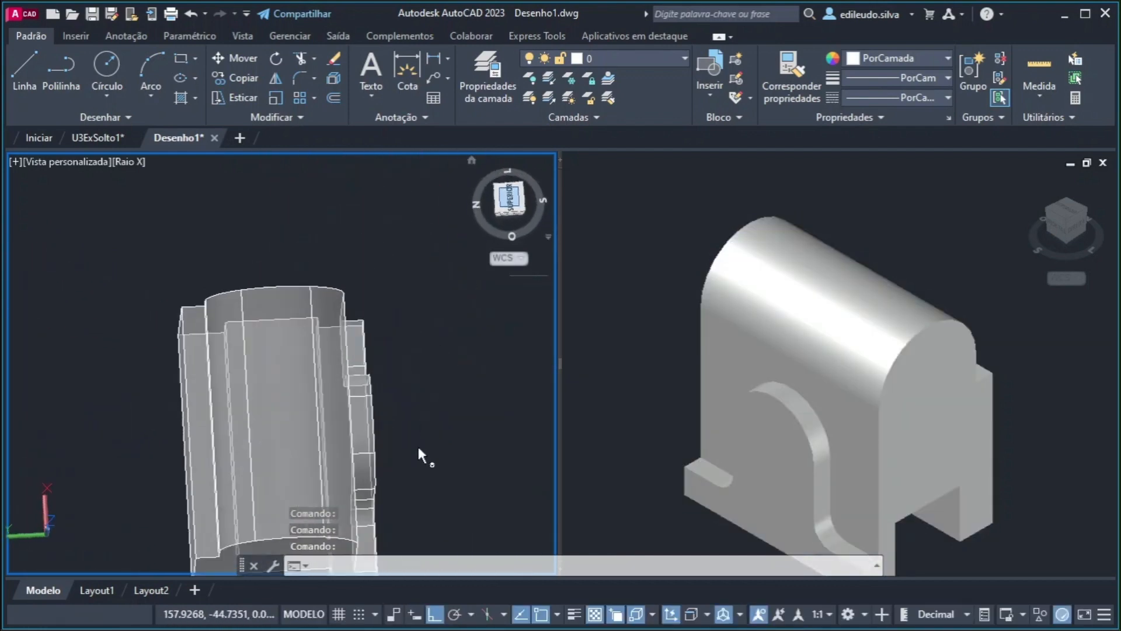
pyautogui.scroll(-2, 392, 408)
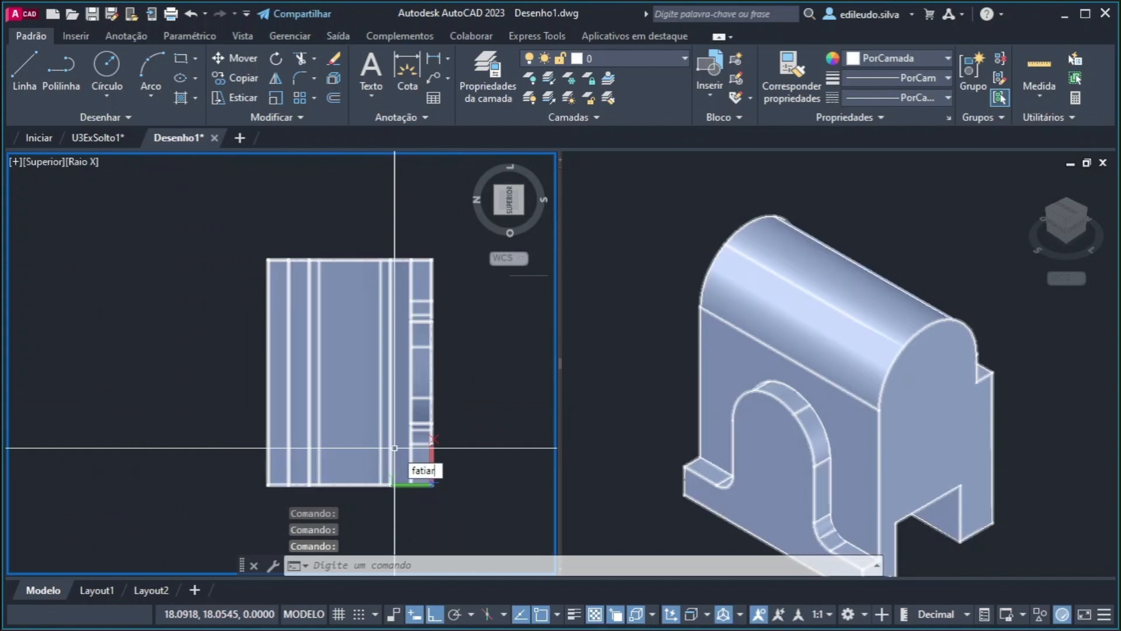
pyautogui.press('Return')
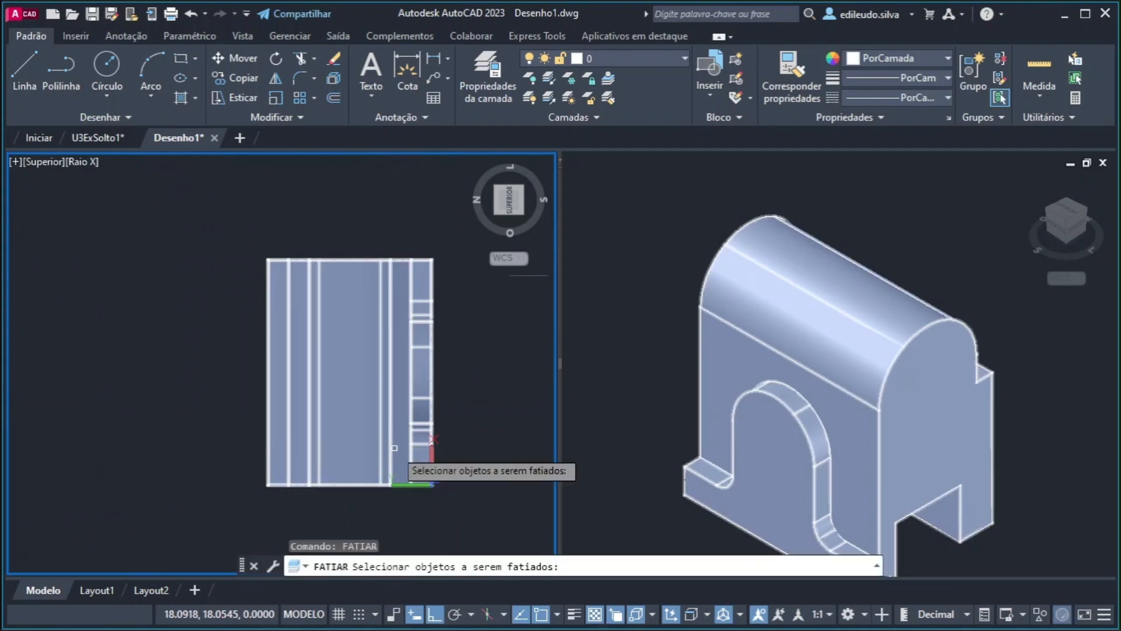
pyautogui.click(362, 418)
pyautogui.press('Return')
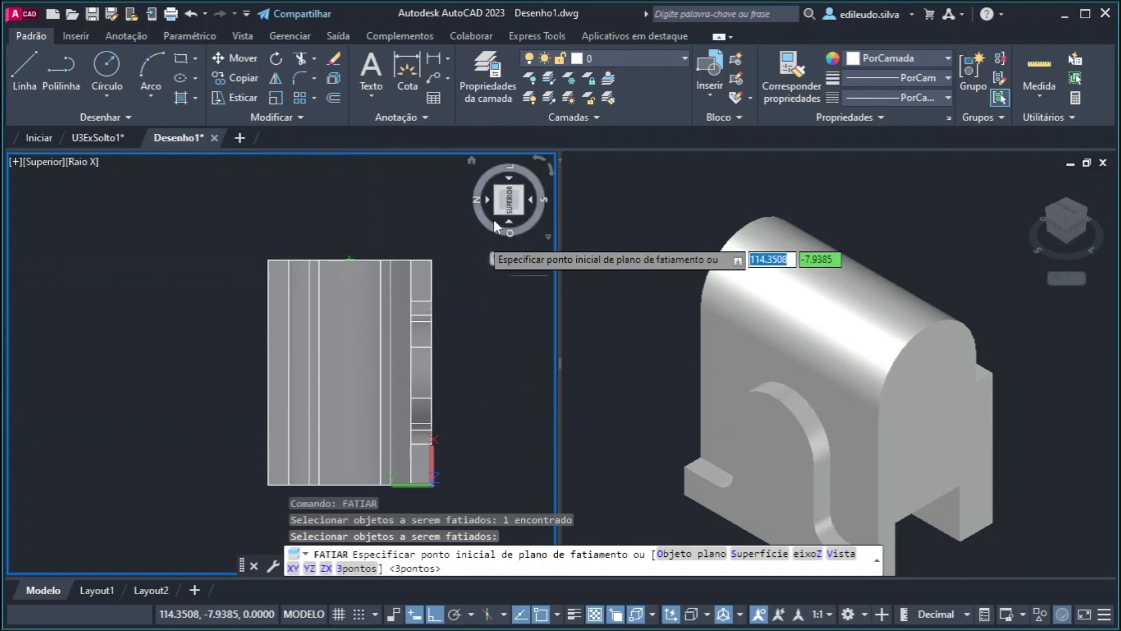
pyautogui.click(349, 260)
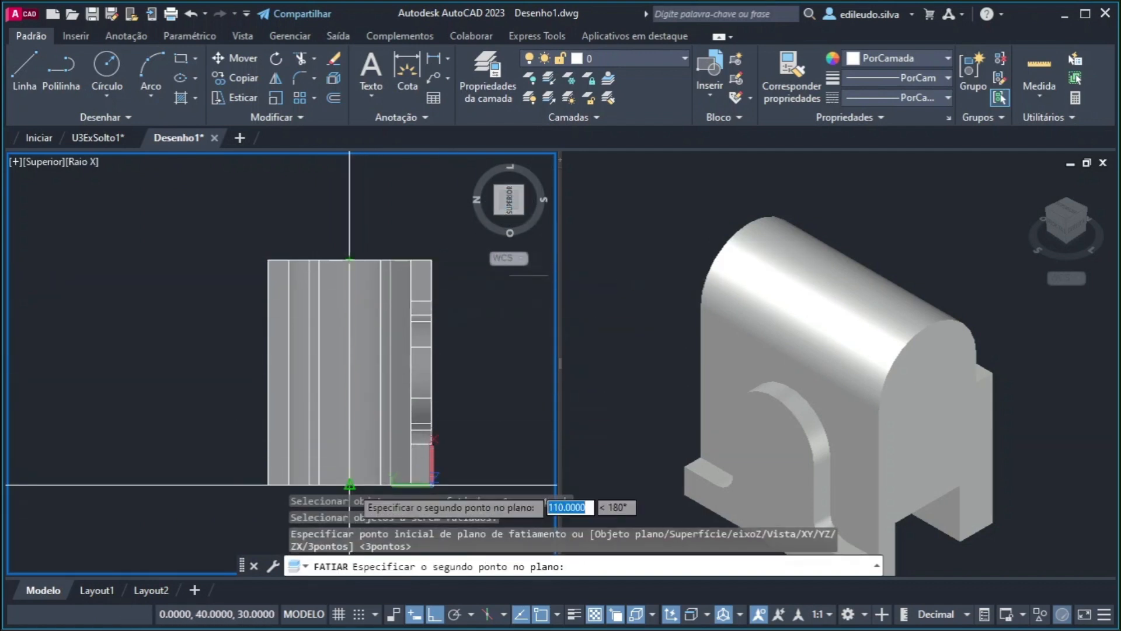
pyautogui.click(349, 484)
pyautogui.click(469, 457)
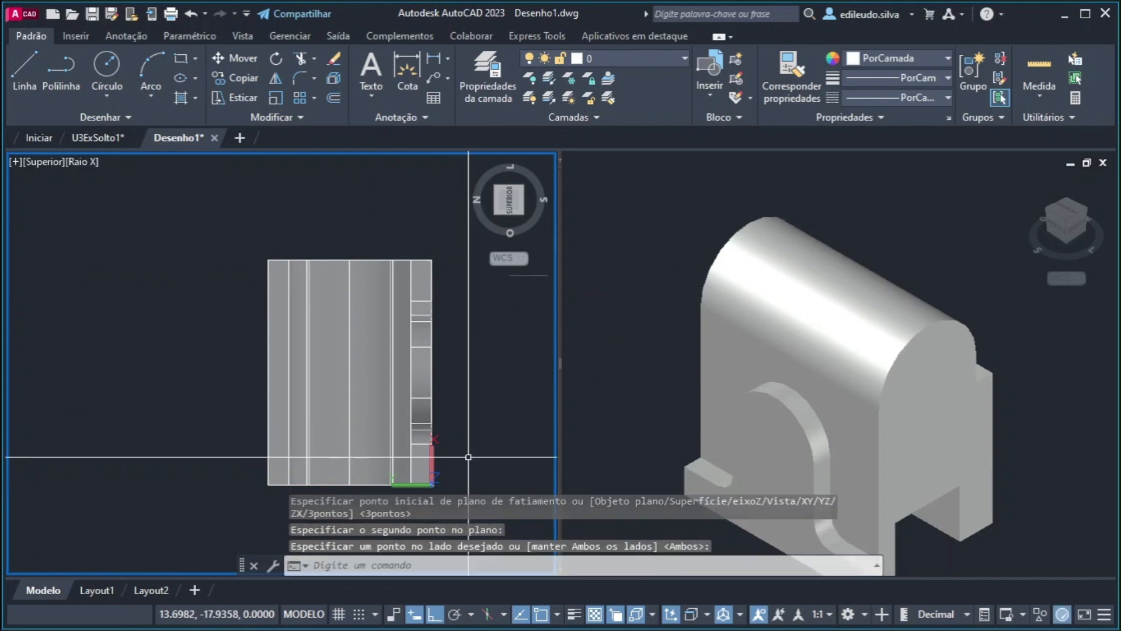
pyautogui.keyDown('shift'); pyautogui.moveTo(470, 459); pyautogui.dragTo(430, 317, button='middle'); pyautogui.keyUp('shift')
pyautogui.moveTo(470, 320)
pyautogui.keyDown('shift'); pyautogui.mouseDown(button='middle')
pyautogui.moveTo(415, 318)
pyautogui.moveTo(486, 323)
pyautogui.moveTo(457, 321)
pyautogui.mouseUp(button='middle'); pyautogui.keyUp('shift')
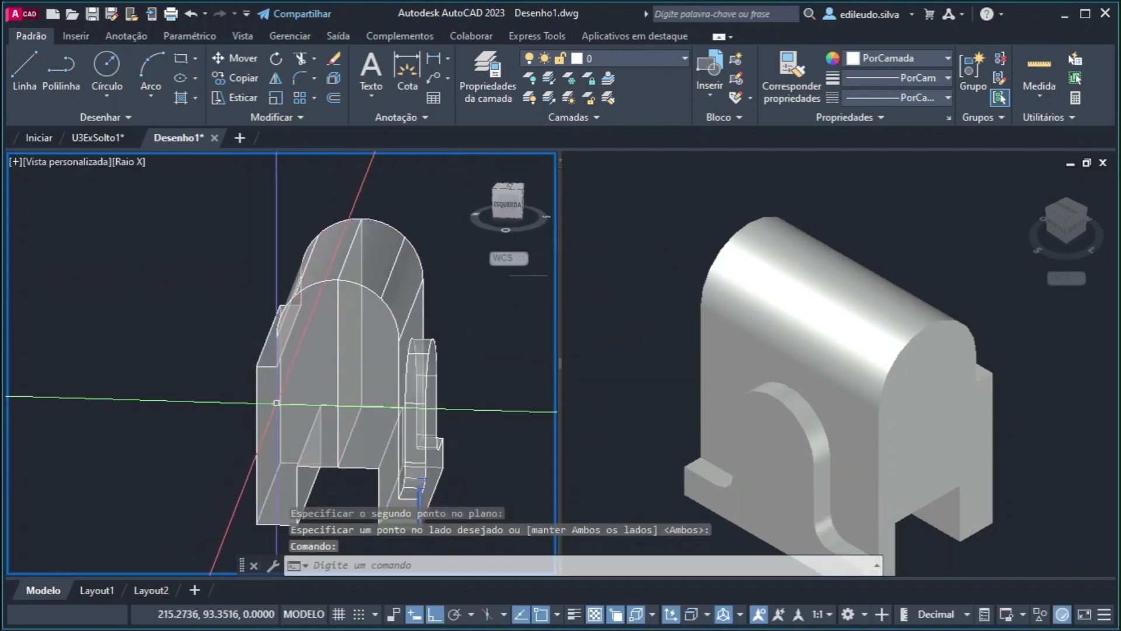
# Delete the half without the side plate, then mirror the remaining half across its cut edge in the top view, keeping the source
pyautogui.click(276, 403)
pyautogui.press('Delete')
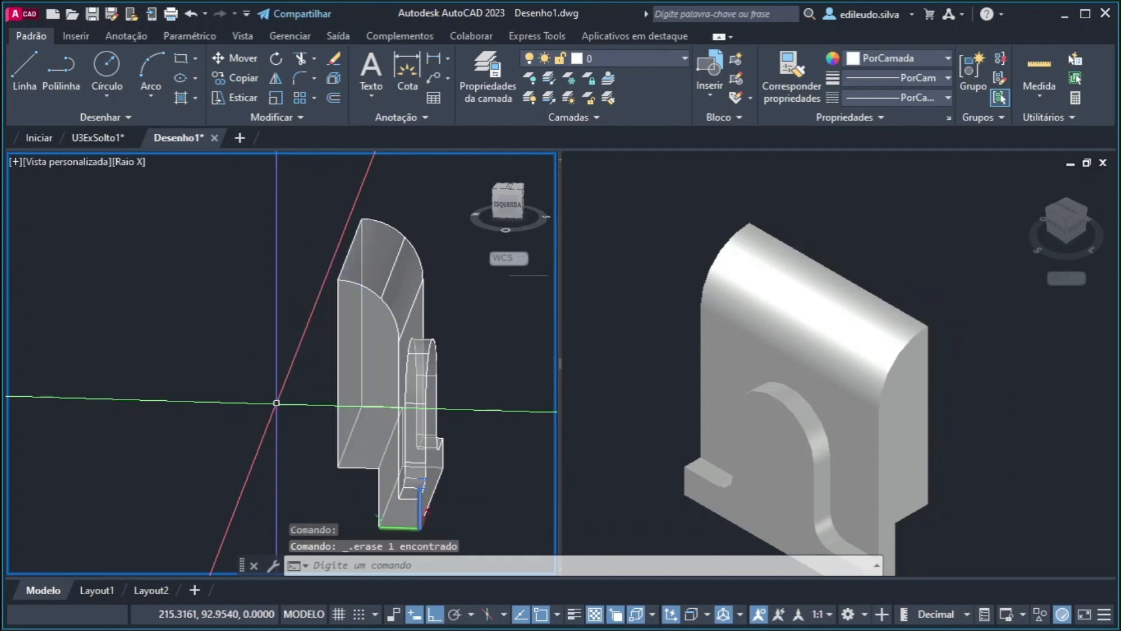
pyautogui.moveTo(275, 401)
pyautogui.keyDown('shift'); pyautogui.mouseDown(button='middle')
pyautogui.moveTo(453, 380)
pyautogui.moveTo(393, 375)
pyautogui.mouseUp(button='middle'); pyautogui.keyUp('shift')
pyautogui.click(393, 368)
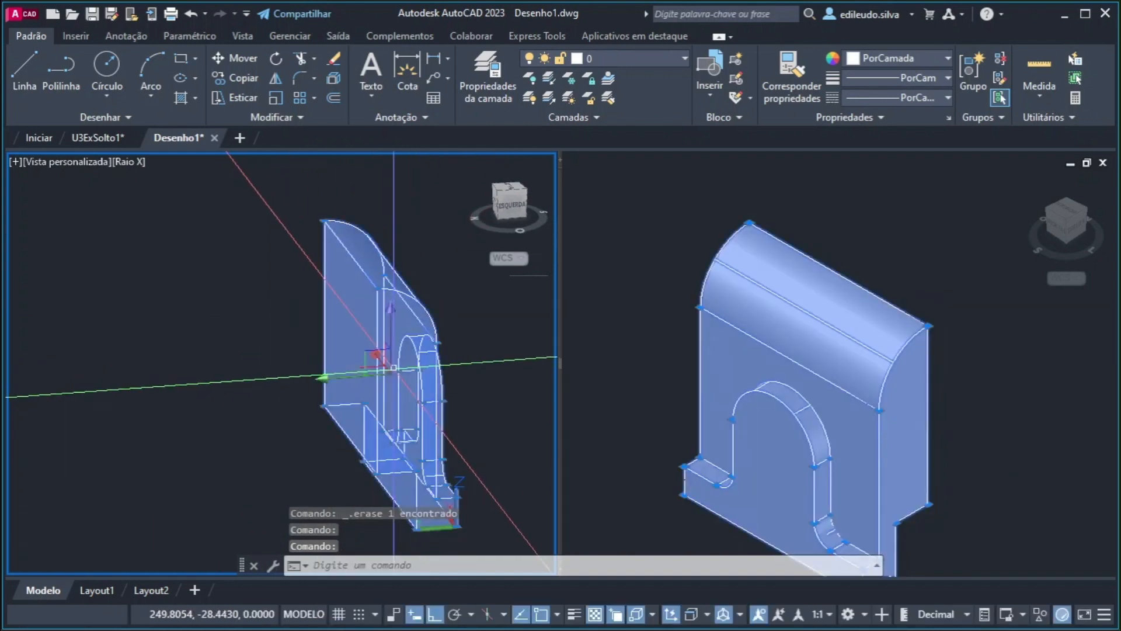
pyautogui.write('esp')
pyautogui.press('Return')
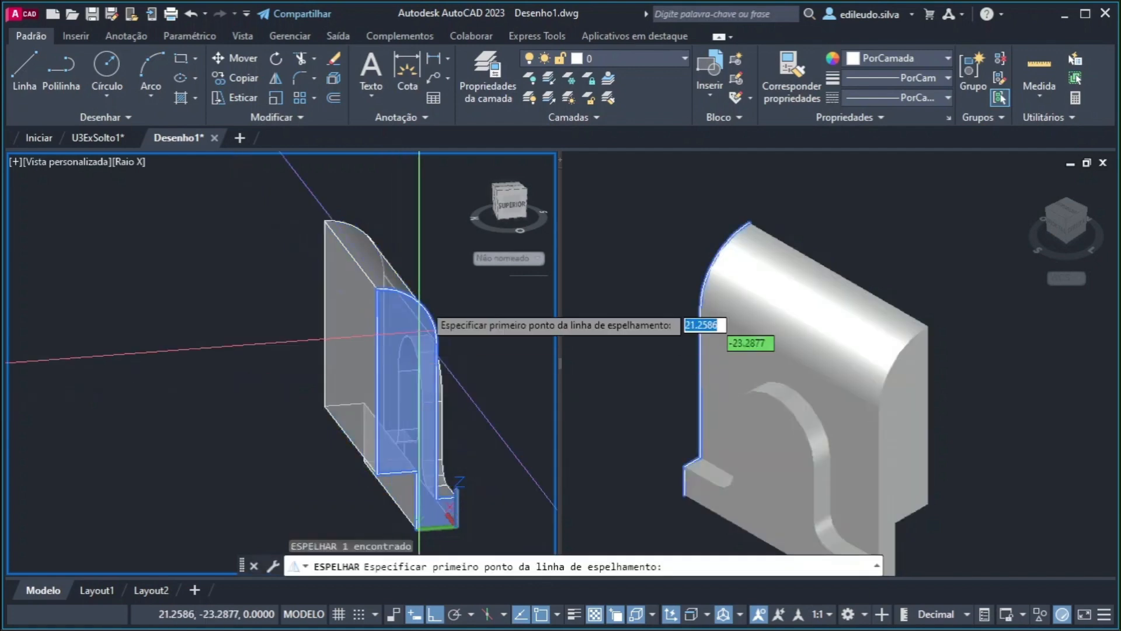
pyautogui.click(511, 185)
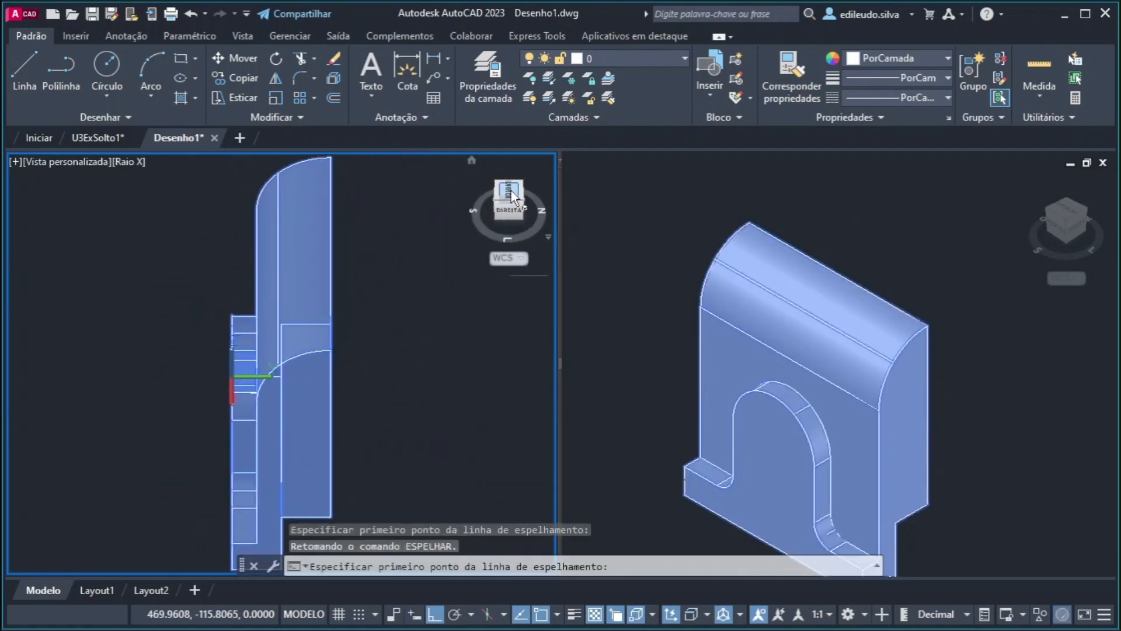
pyautogui.click(330, 226)
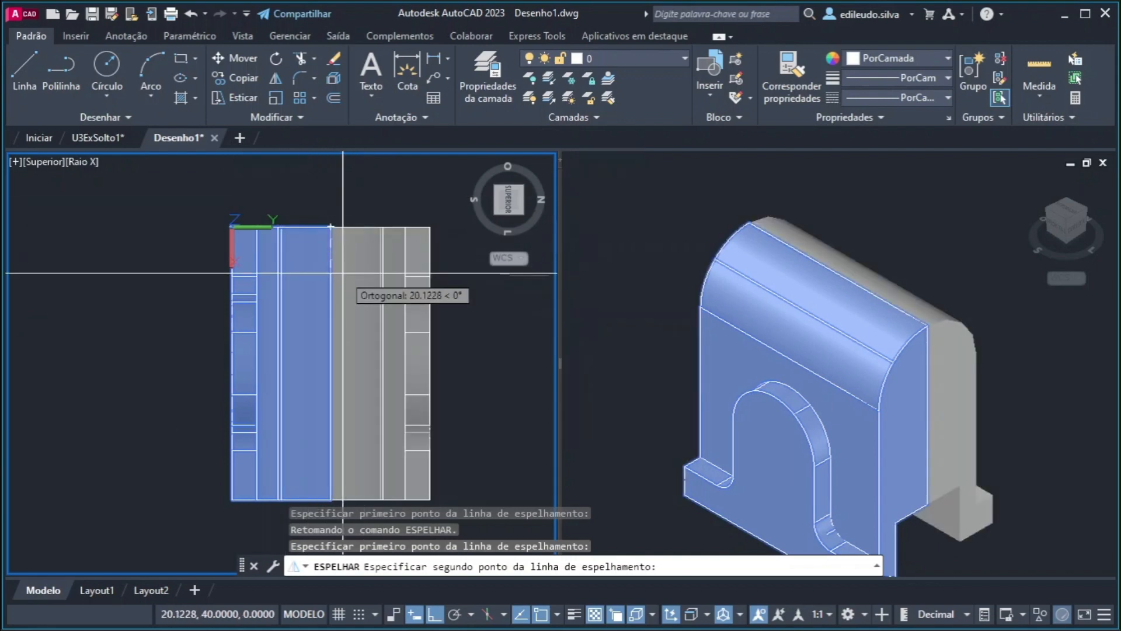
pyautogui.click(335, 197)
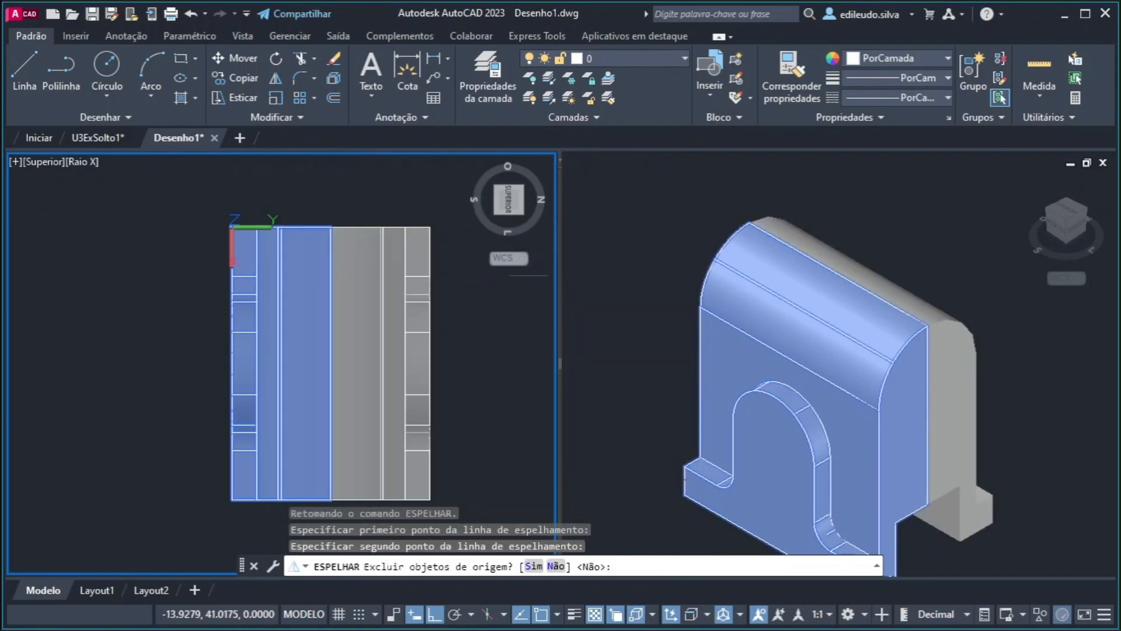
pyautogui.write('N')
pyautogui.press('Return')
# Unite the original half and its mirrored copy into a single solid
pyautogui.keyDown('shift'); pyautogui.moveTo(463, 375); pyautogui.dragTo(347, 340, button='middle'); pyautogui.keyUp('shift')
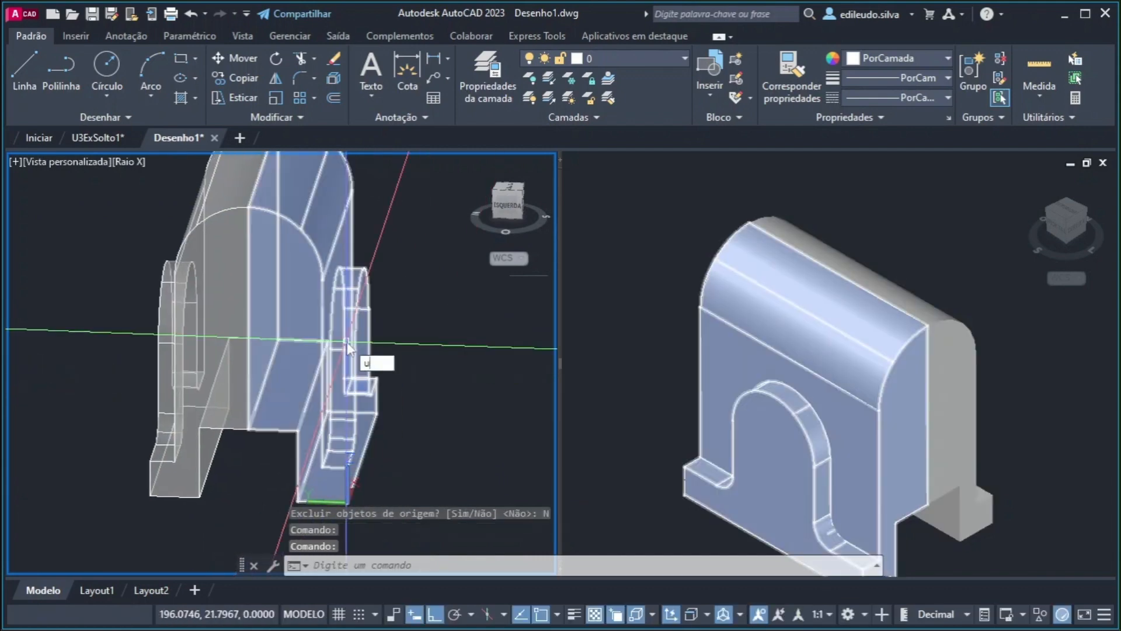
pyautogui.write('UNIAO')
pyautogui.press('Return')
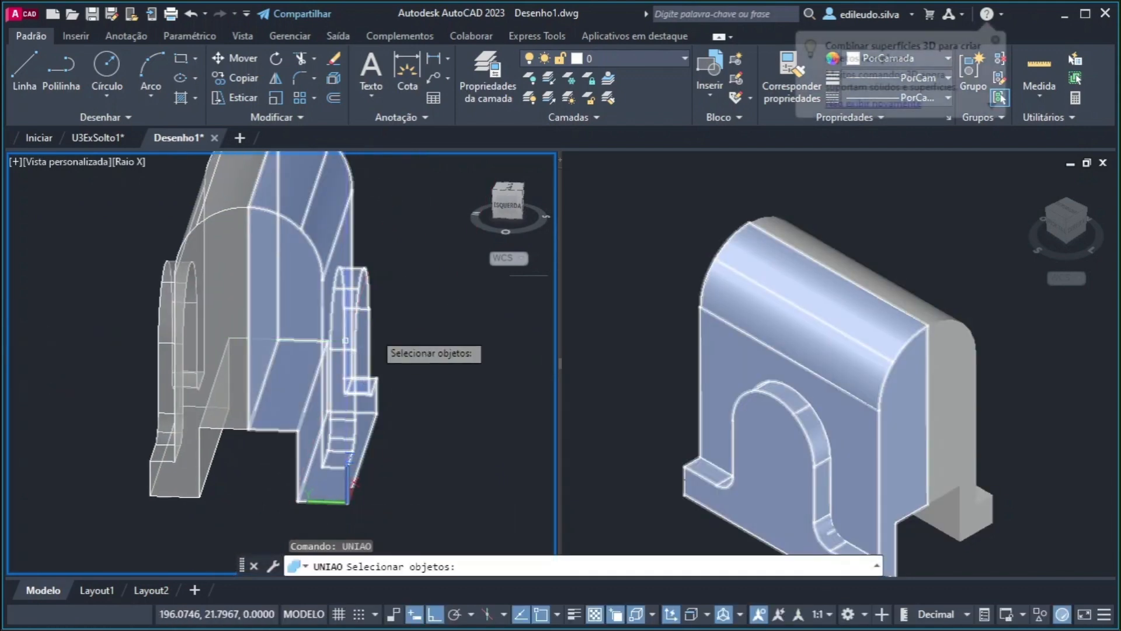
pyautogui.click(505, 443)
pyautogui.click(94, 239)
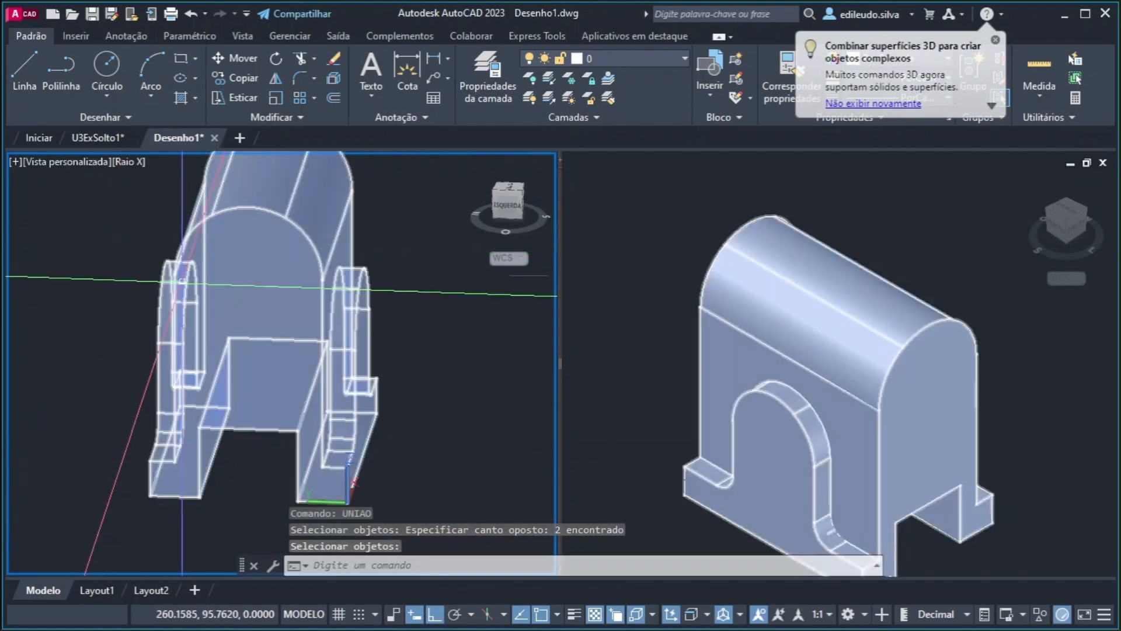
pyautogui.keyDown('shift'); pyautogui.moveTo(93, 235); pyautogui.dragTo(385, 252, button='middle'); pyautogui.keyUp('shift')
pyautogui.press('Return')
# Start a cylinder on the outer face of the side plate, centred on the plate's rounded top arc
pyautogui.keyDown('shift'); pyautogui.moveTo(227, 335); pyautogui.dragTo(168, 343, button='middle'); pyautogui.keyUp('shift')
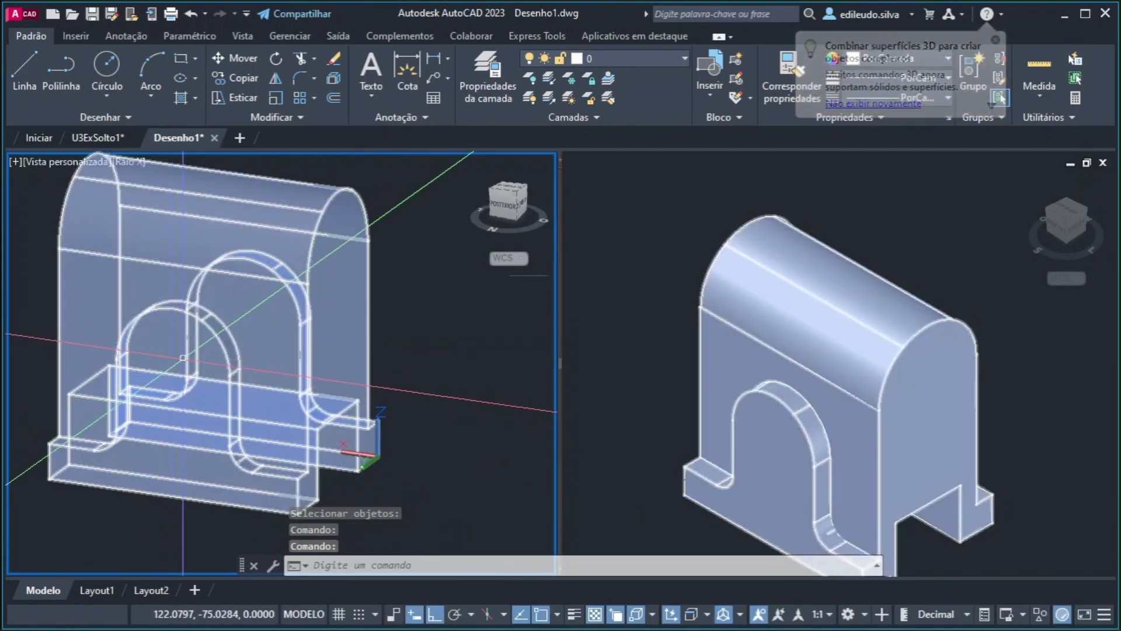
pyautogui.write('c')
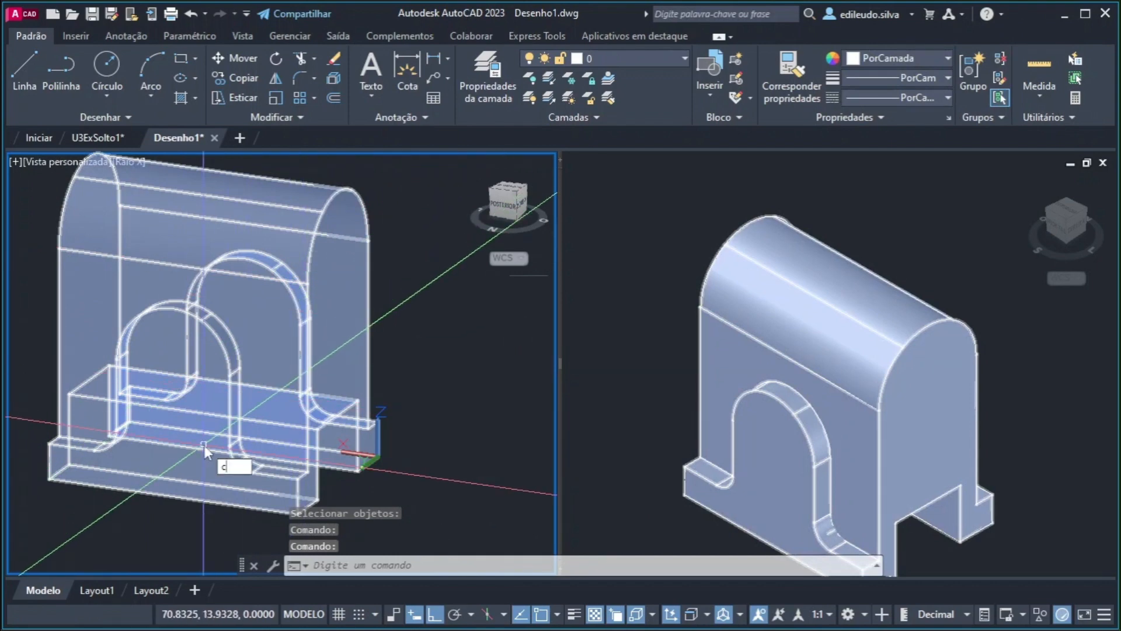
pyautogui.write('il')
pyautogui.press('Return')
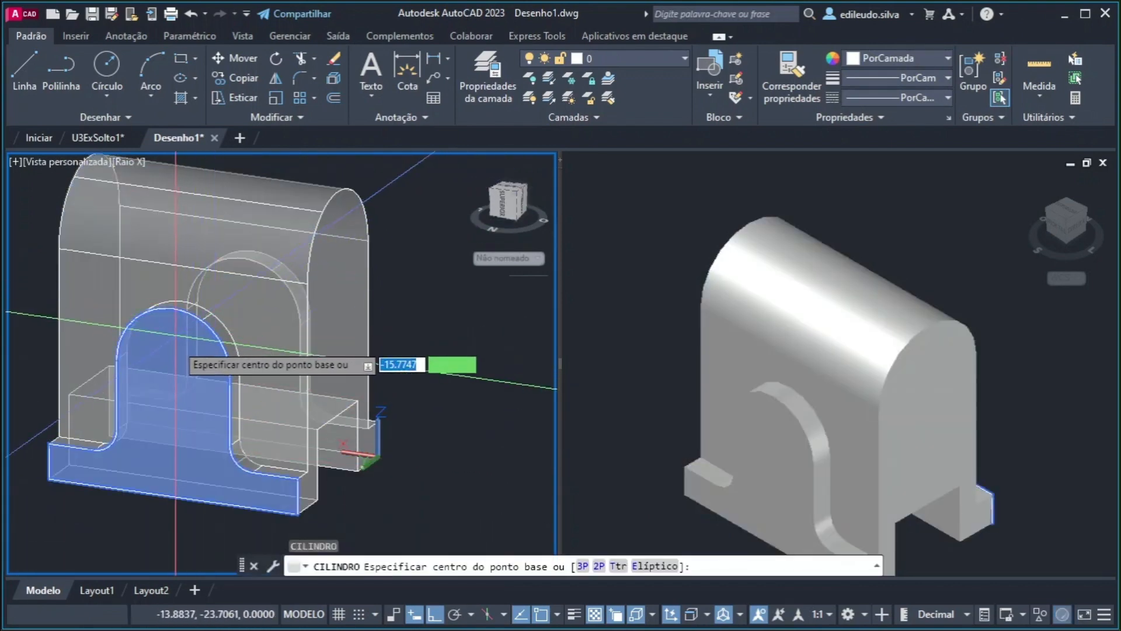
pyautogui.keyDown('shift'); pyautogui.moveTo(175, 336); pyautogui.dragTo(286, 331, button='middle'); pyautogui.keyUp('shift')
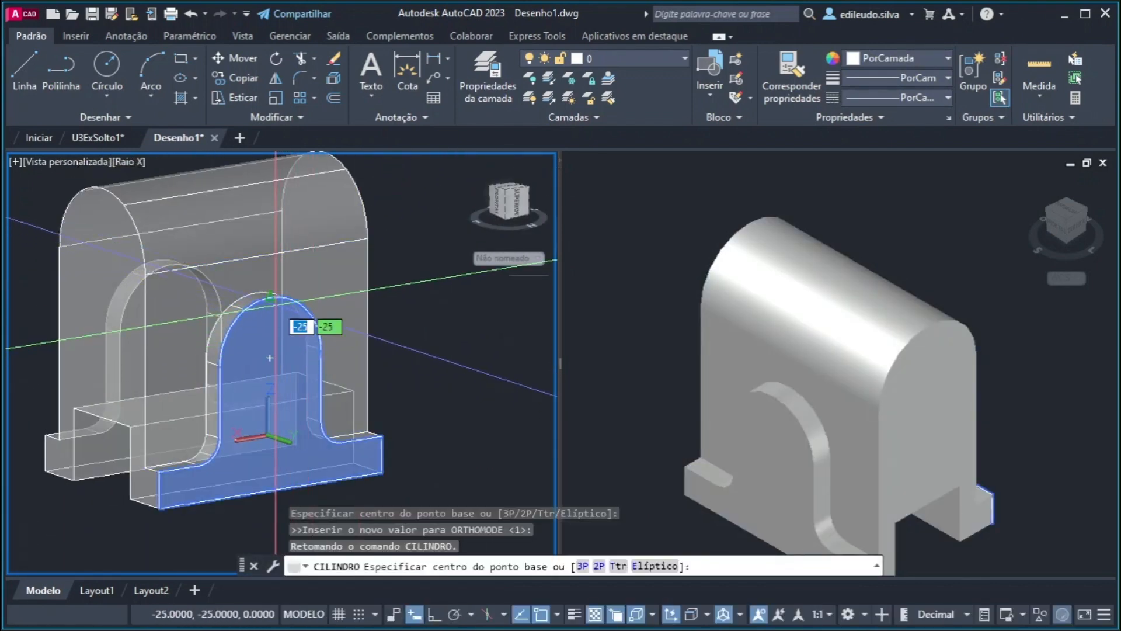
pyautogui.click(274, 357)
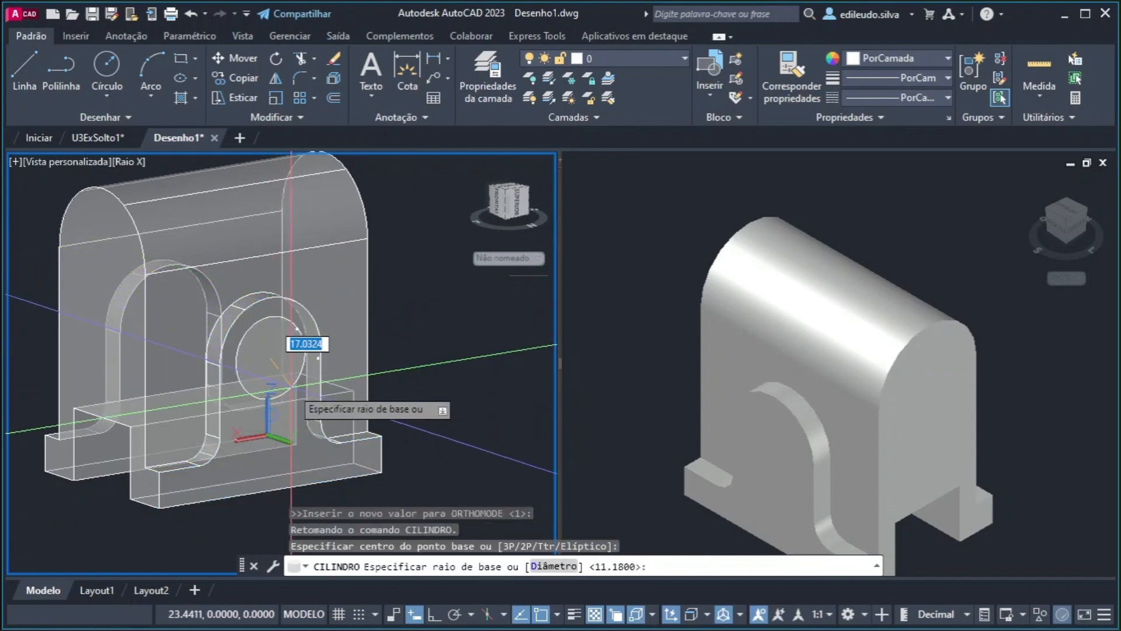
# Check the hole radius in U3ExSolto1.jpeg and give the cylinder radius 14.14 and height 80 through the body
pyautogui.write('14.18')
pyautogui.hotkey('alt', 'Tab')
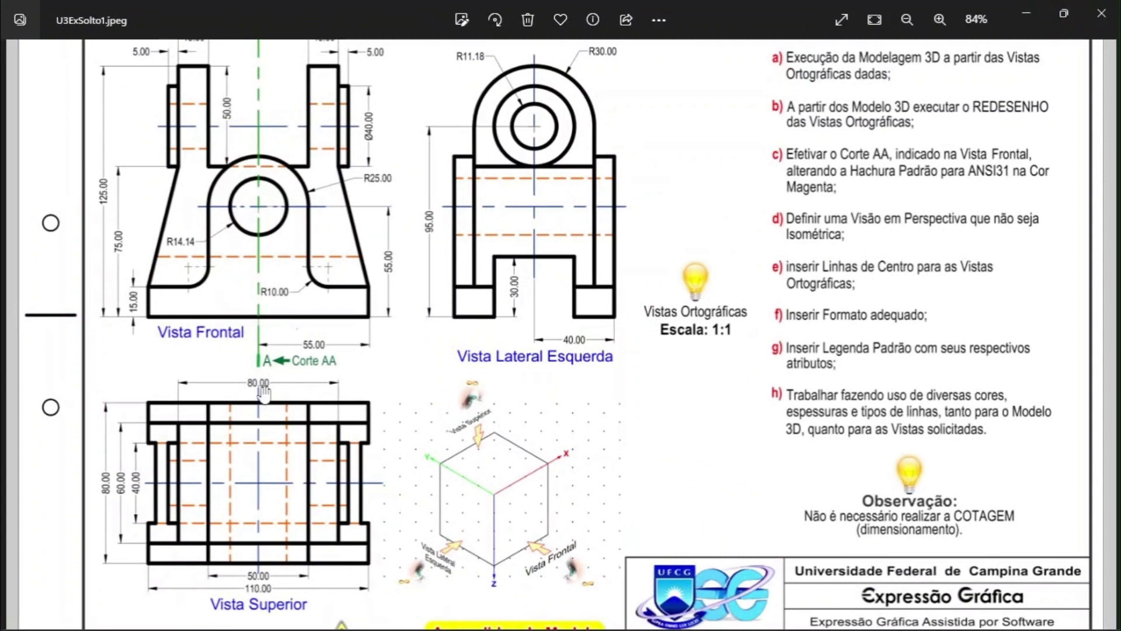
pyautogui.hotkey('alt', 'Tab')
pyautogui.hotkey('alt', 'Tab')
pyautogui.hotkey('alt', 'Tab')
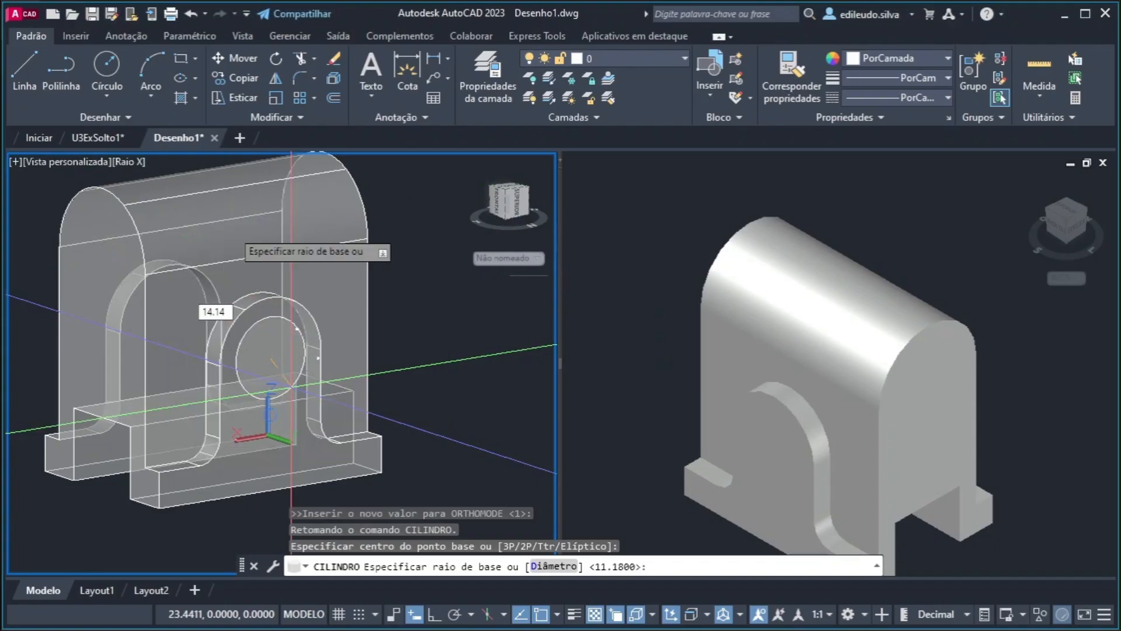
pyautogui.write('14.14')
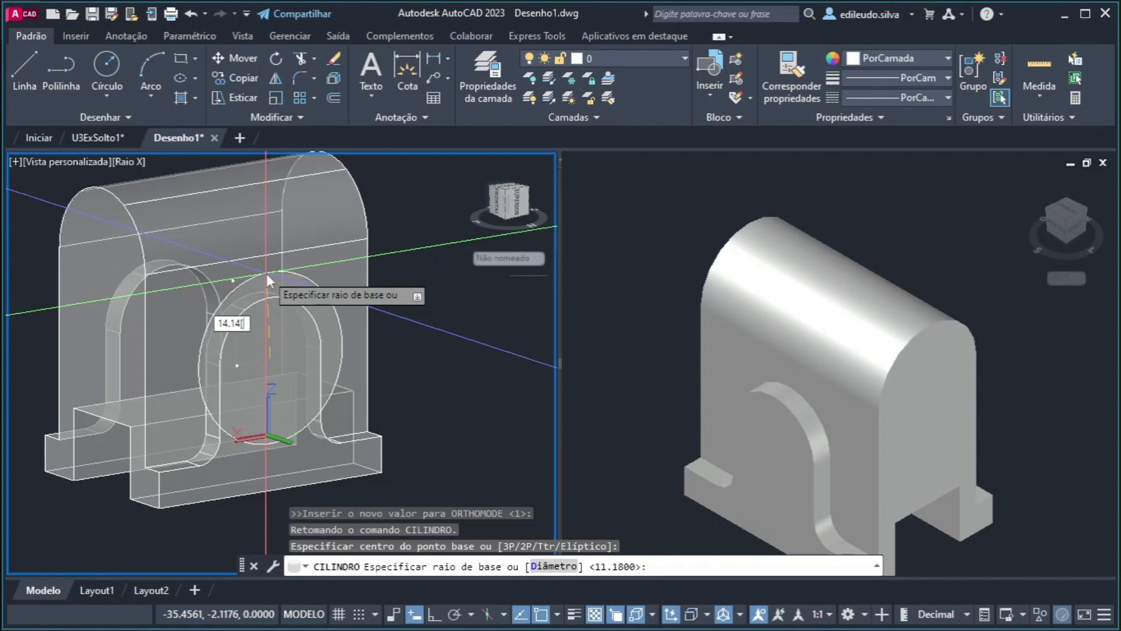
pyautogui.press('Return')
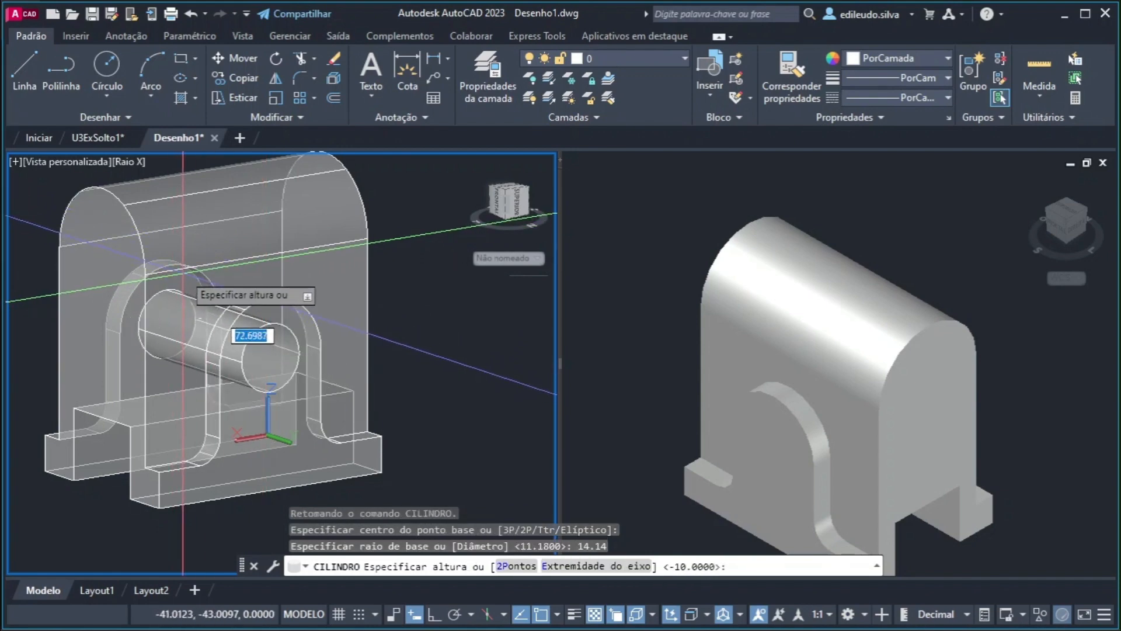
pyautogui.write('80')
pyautogui.press('Return')
# Subtract the horizontal cylinder from the united bracket body to cut the through hole
pyautogui.keyDown('shift'); pyautogui.moveTo(184, 273); pyautogui.dragTo(175, 366, button='middle'); pyautogui.keyUp('shift')
pyautogui.click(93, 384)
pyautogui.write('SUB')
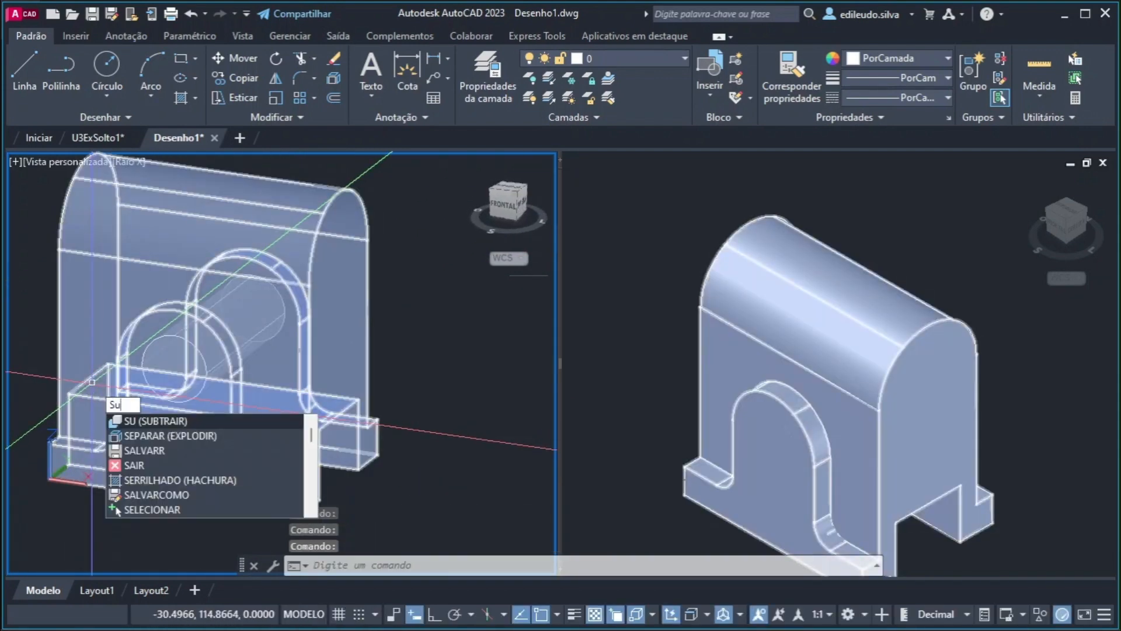
pyautogui.press('Return')
pyautogui.click(75, 250)
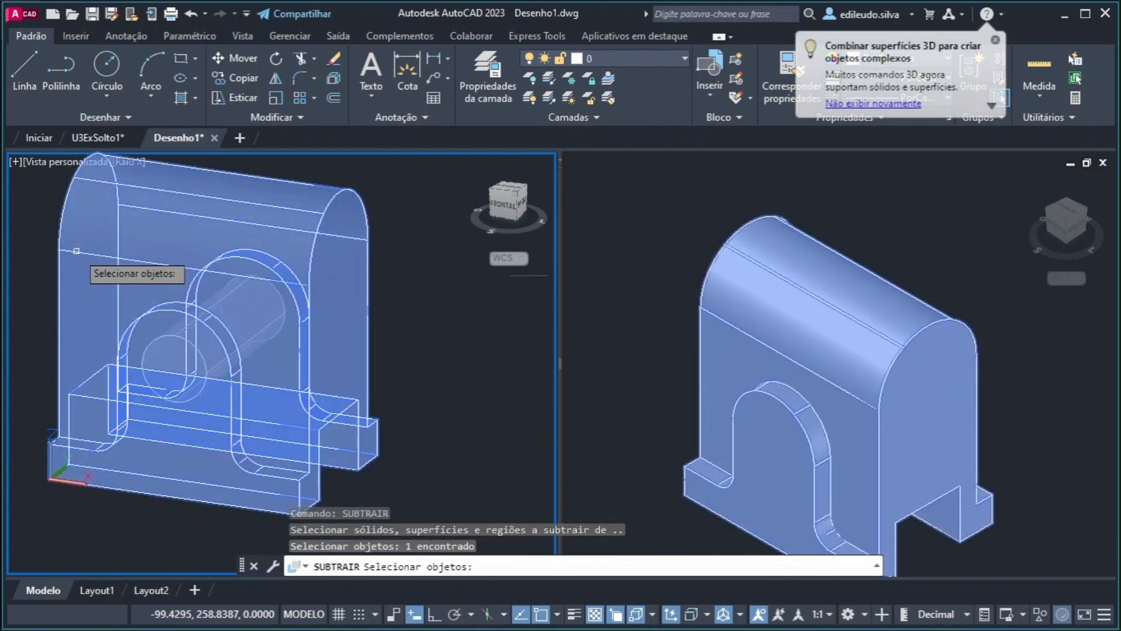
pyautogui.press('Return')
pyautogui.click(187, 365)
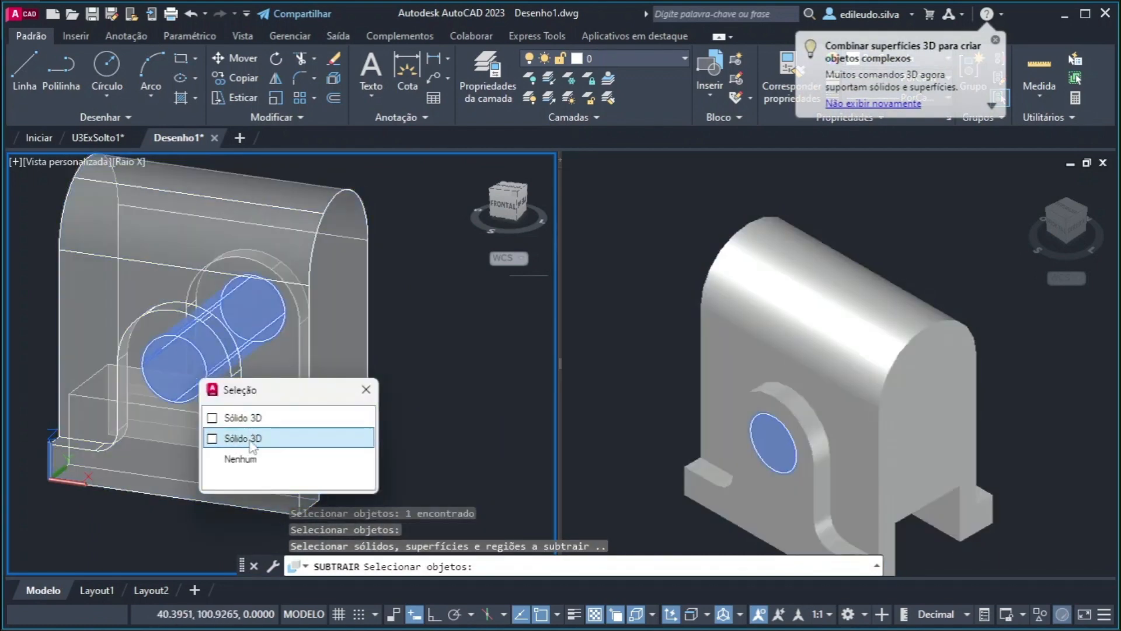